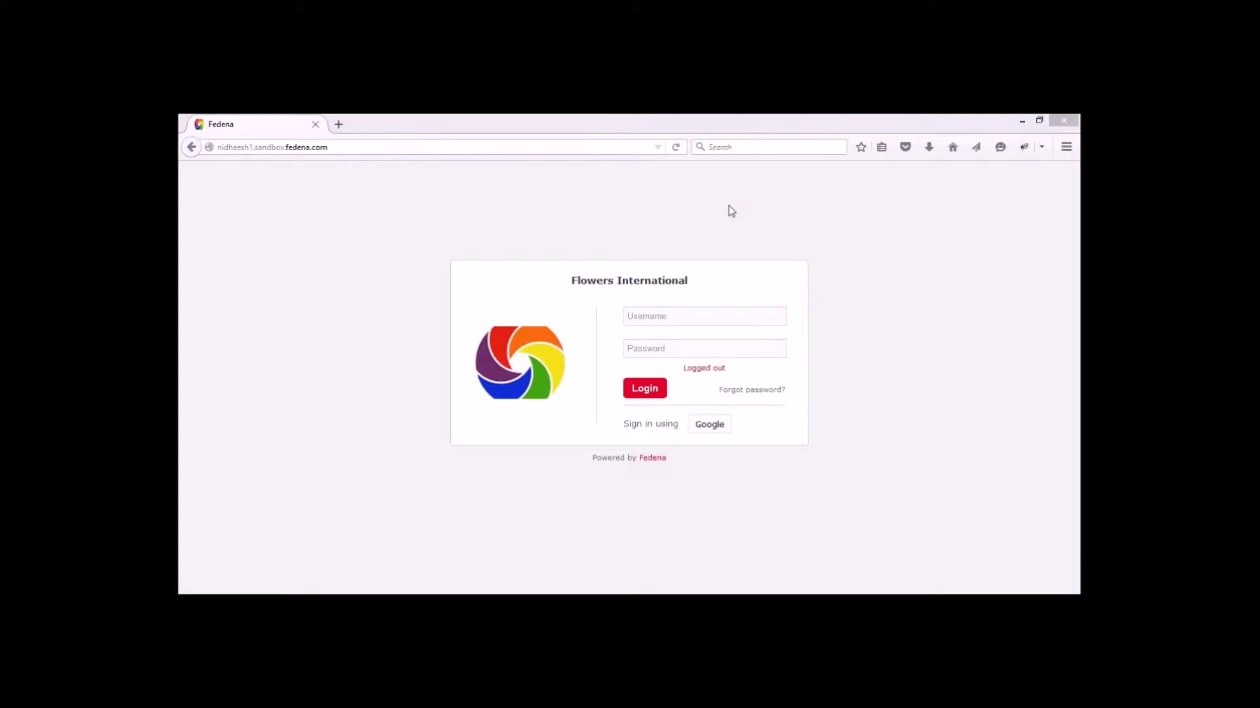
Step: Sign in with the administrator username and password, then show the Academics modules
left_click(683, 316)
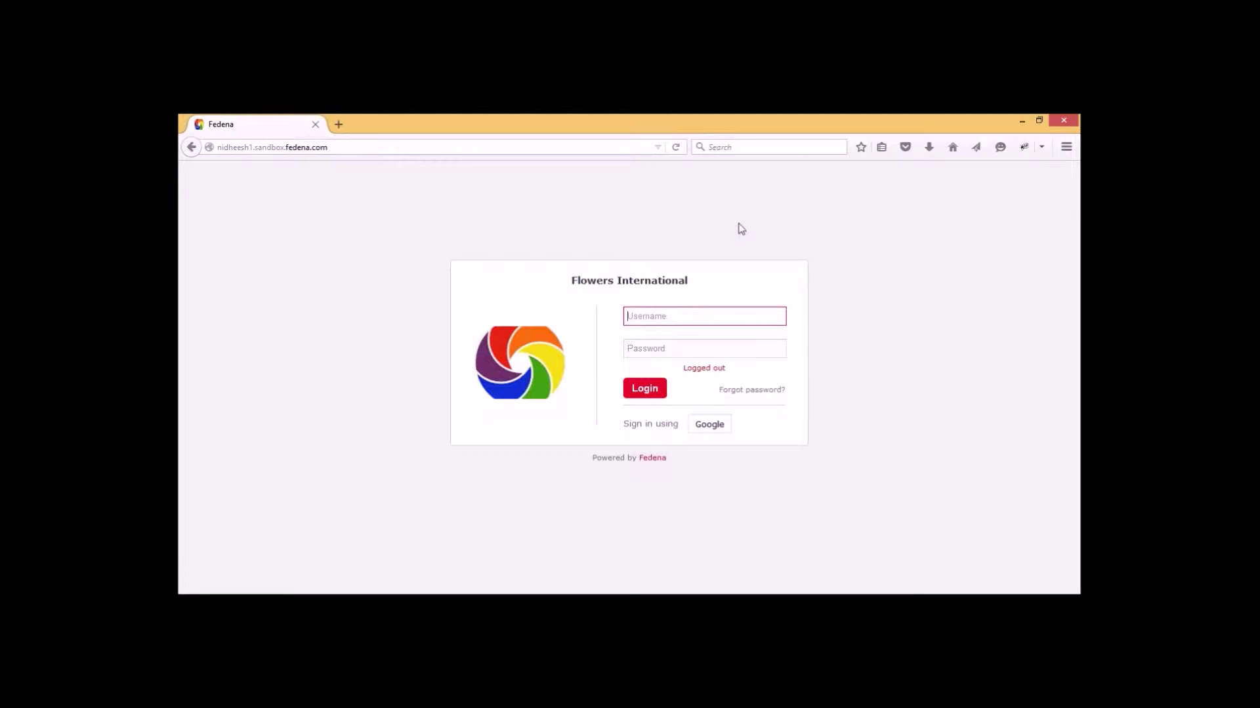
type("admin")
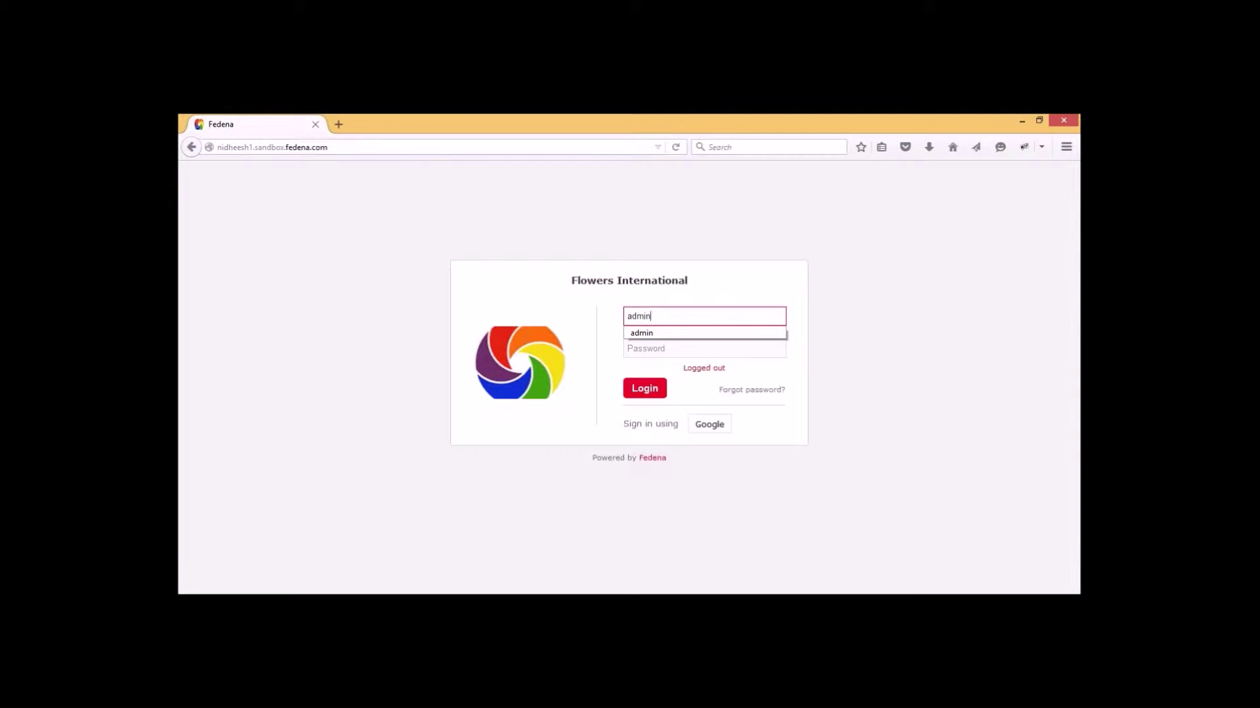
left_click(729, 352)
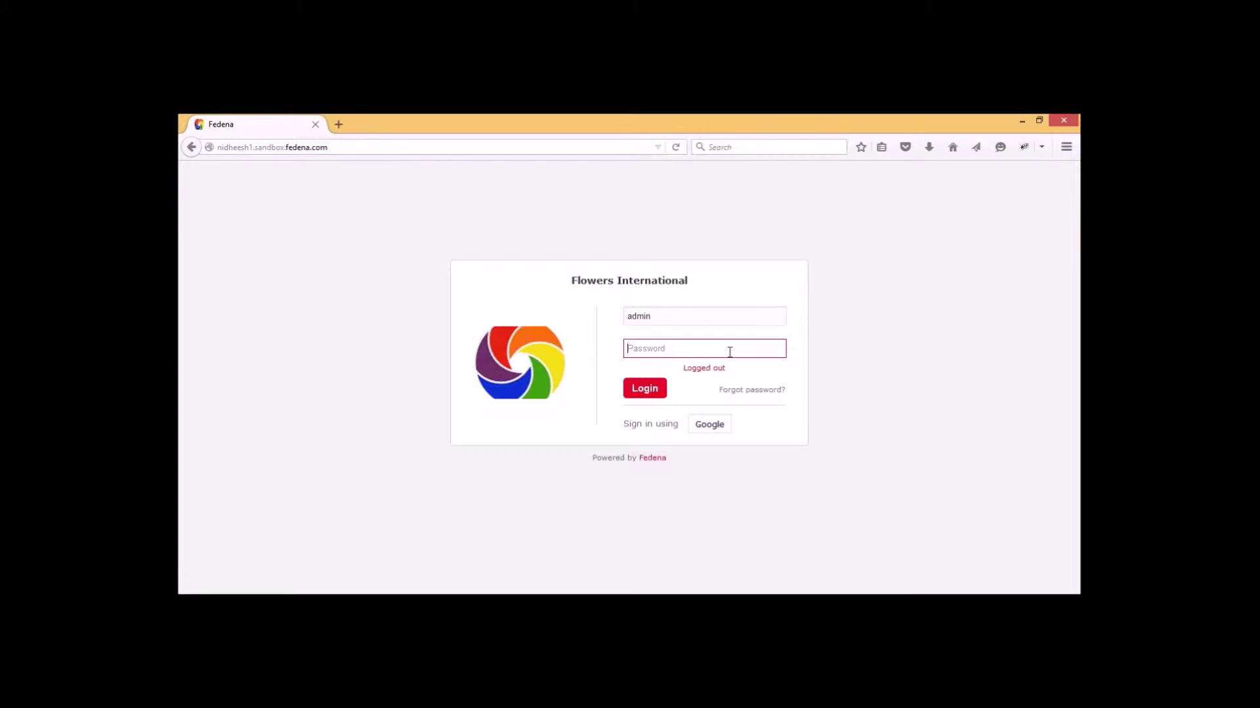
left_click(644, 388)
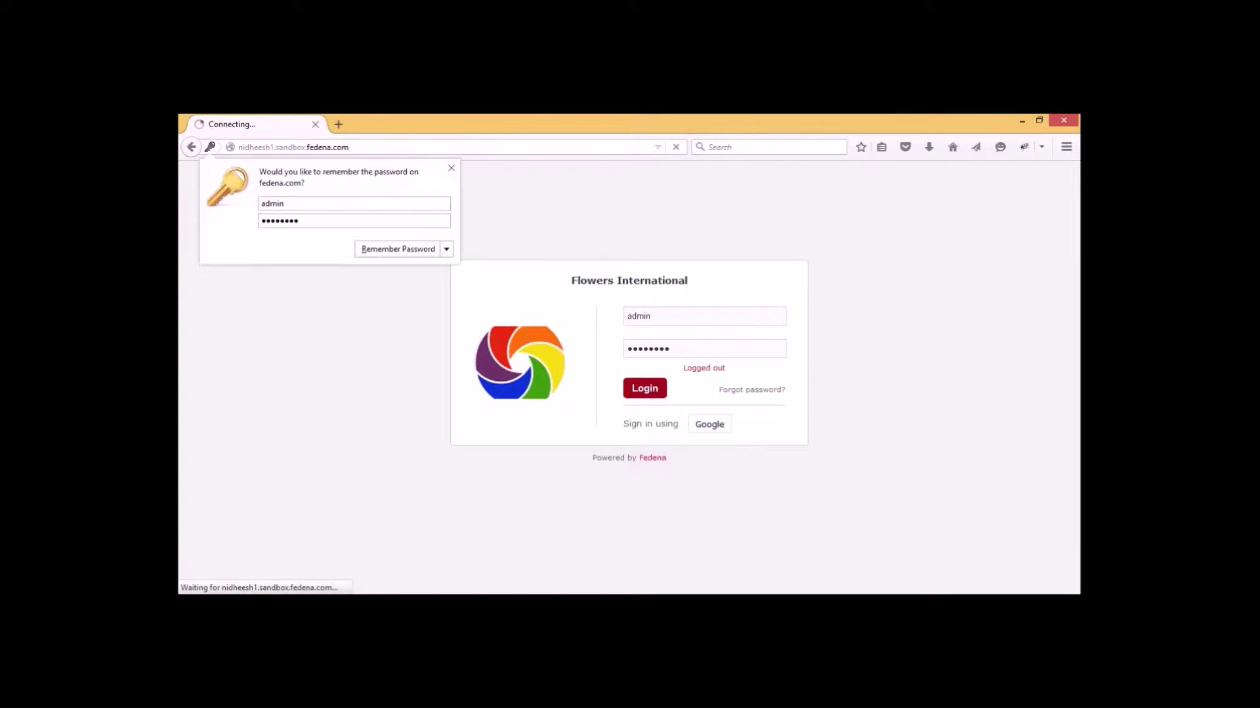
left_click(420, 203)
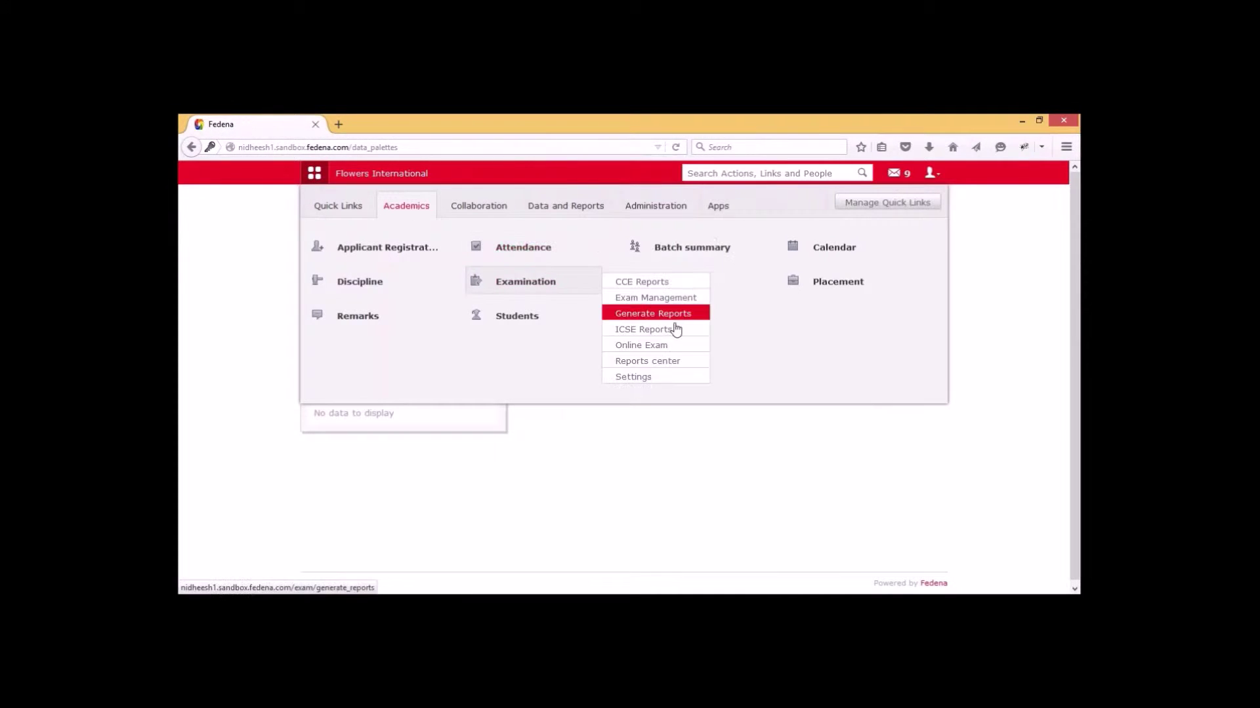
Step: Open the Timetable module and go to 'Manage class timing set'
left_click(683, 323)
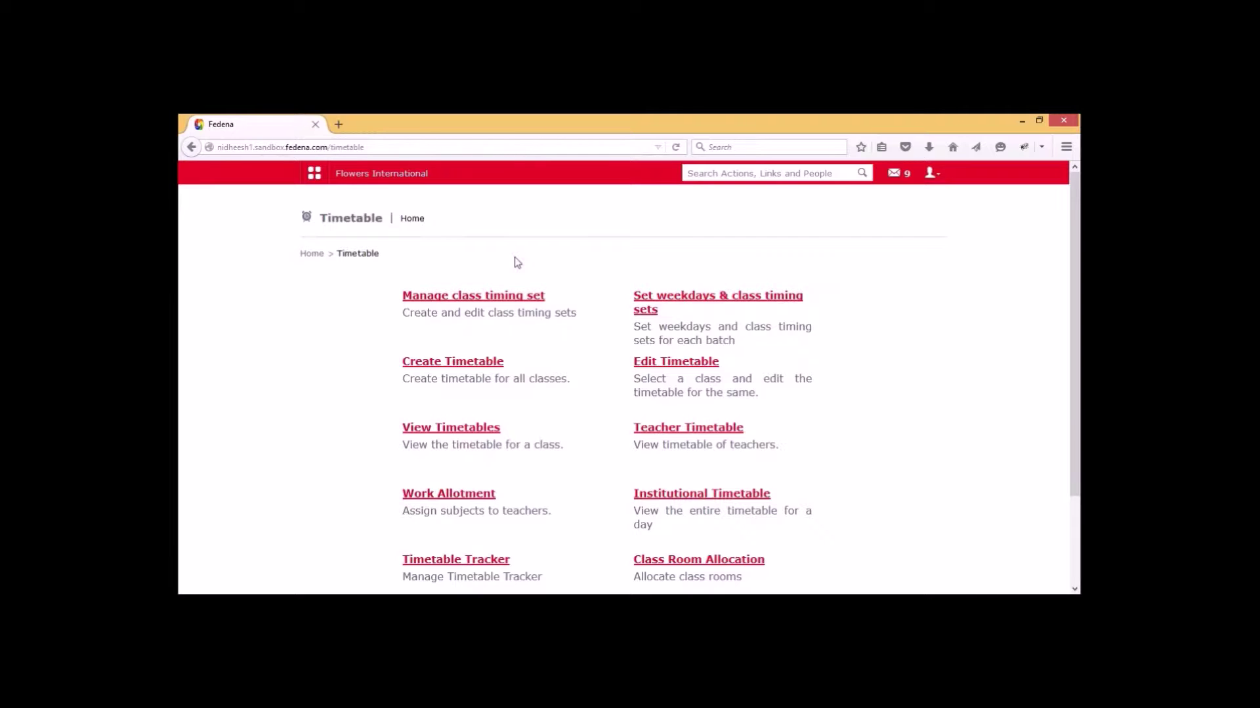
left_click(466, 301)
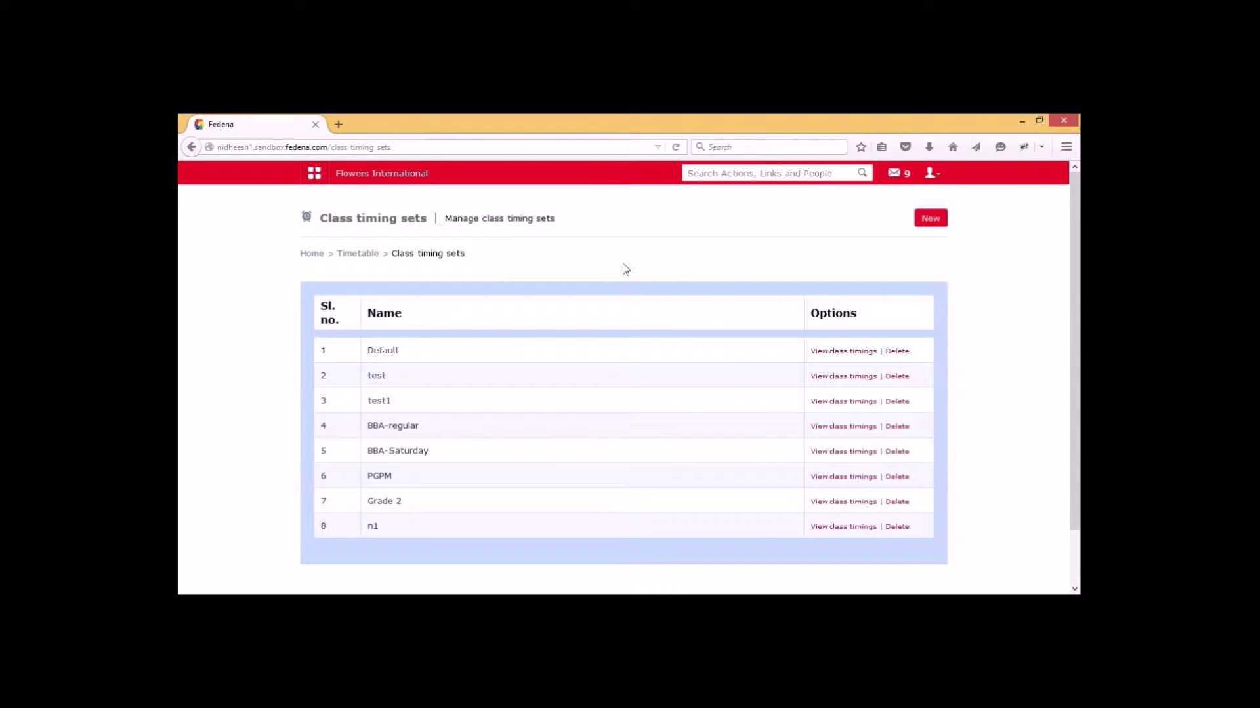
Step: Create a new class timing set named G1
left_click(935, 220)
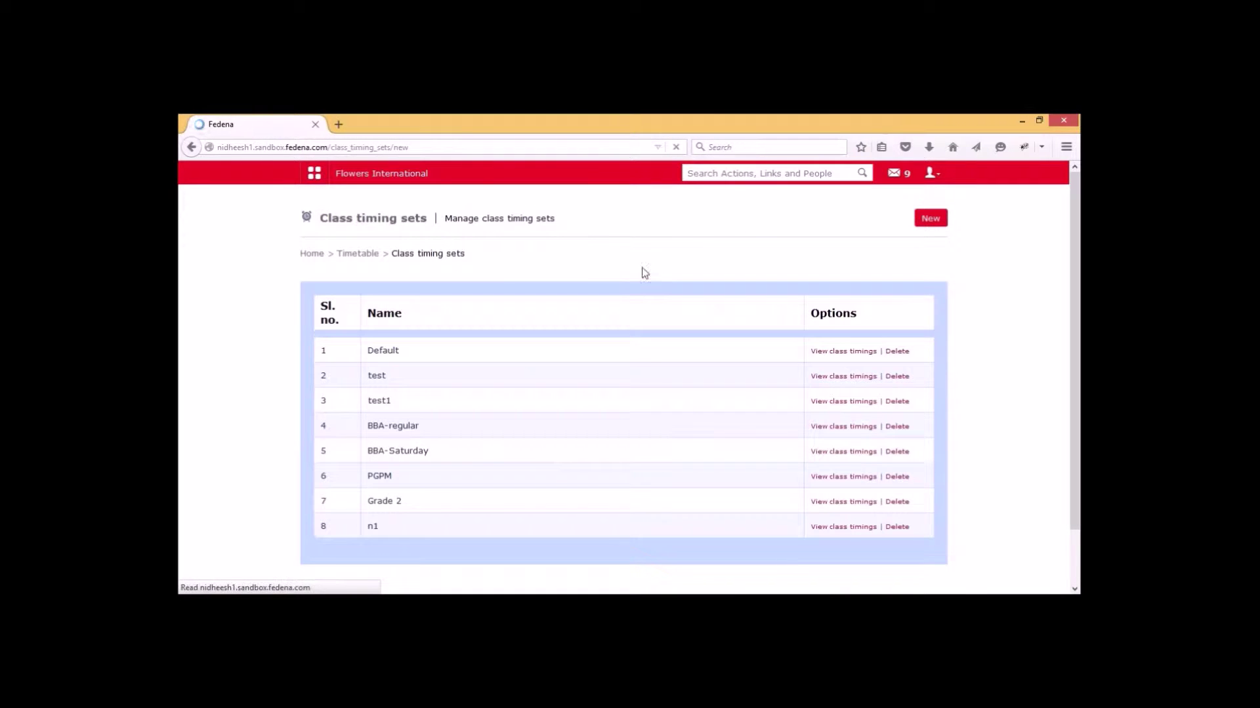
left_click(526, 294)
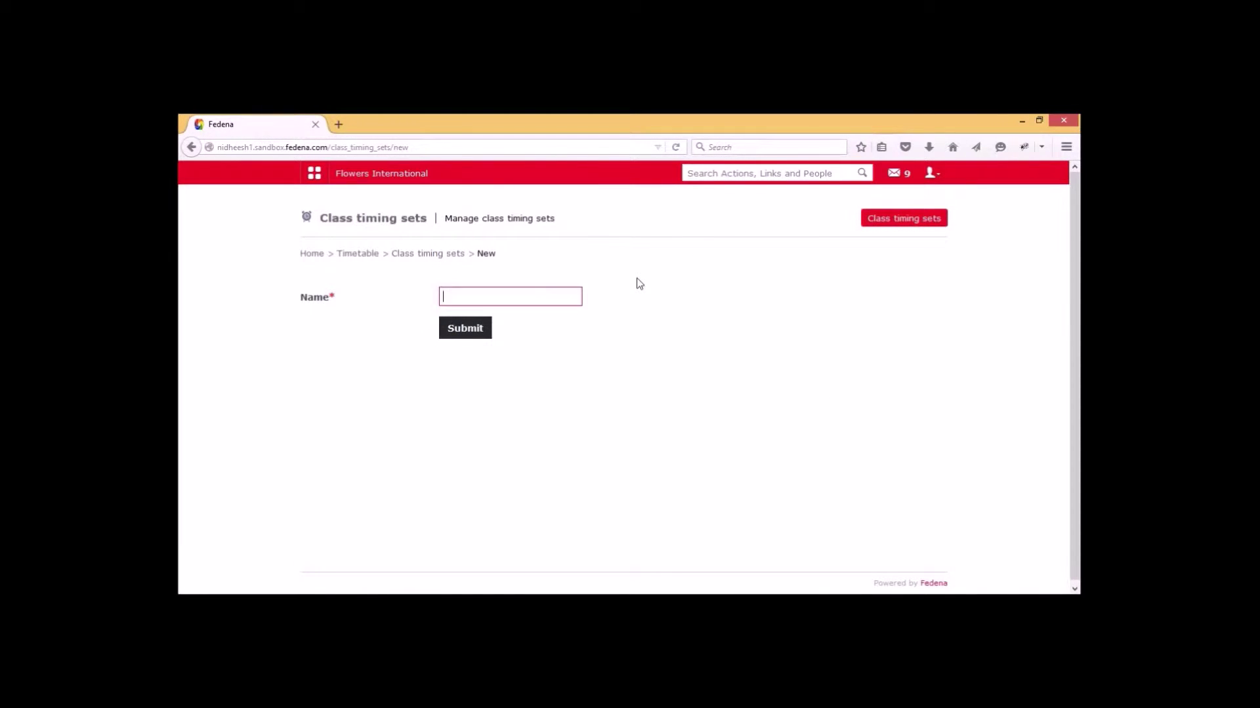
type("G1")
left_click(489, 327)
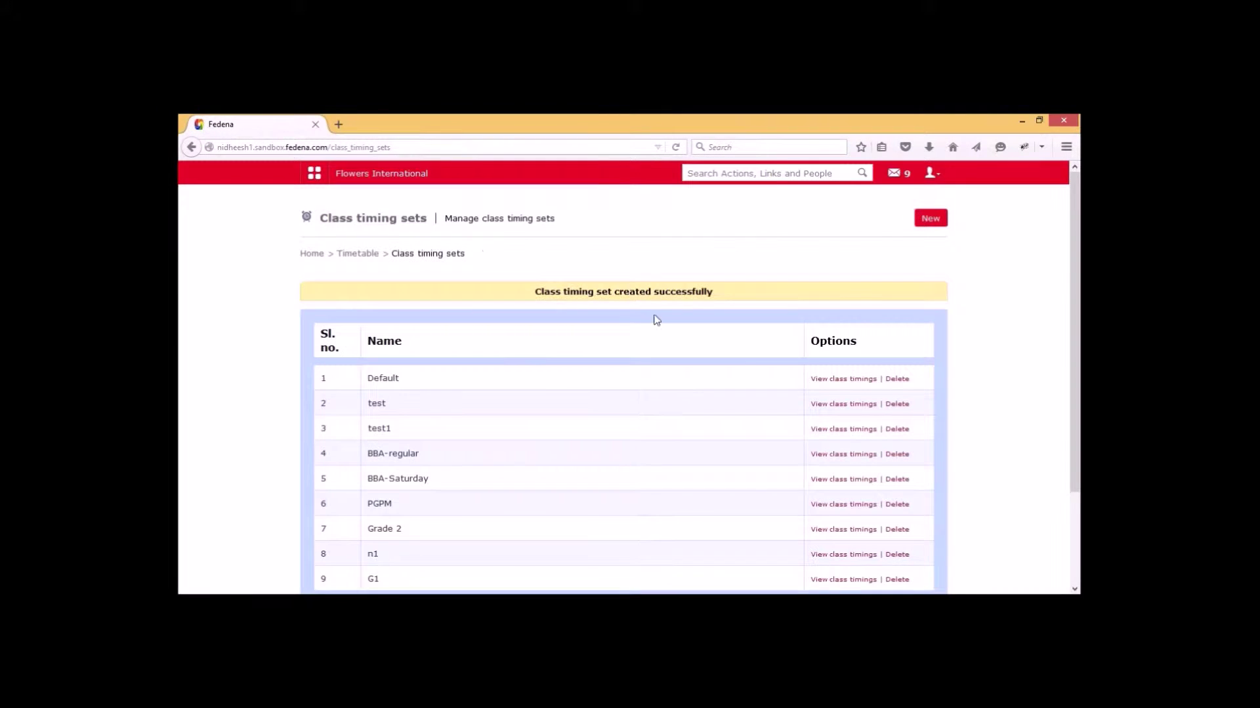
scroll(658, 322, "down", 3)
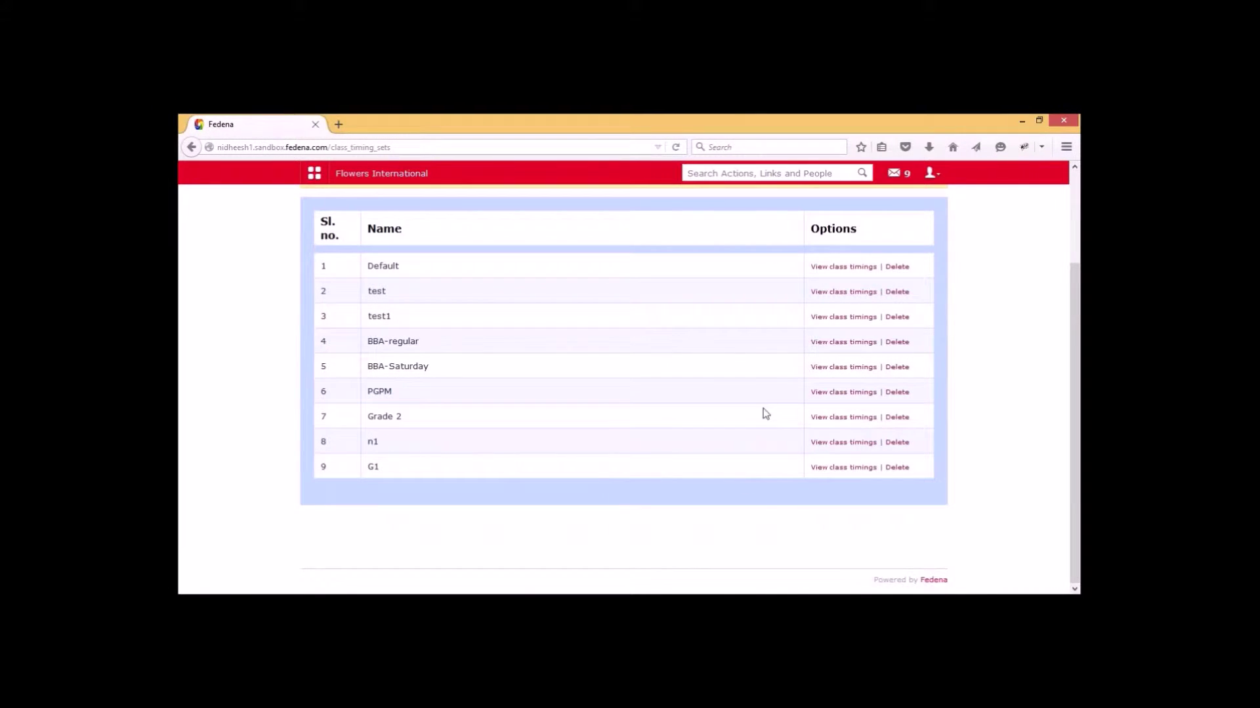
scroll(754, 477, "up", 3)
scroll(499, 444, "down", 3)
Step: View G1's class timings and start adding its first class timing
left_click(842, 469)
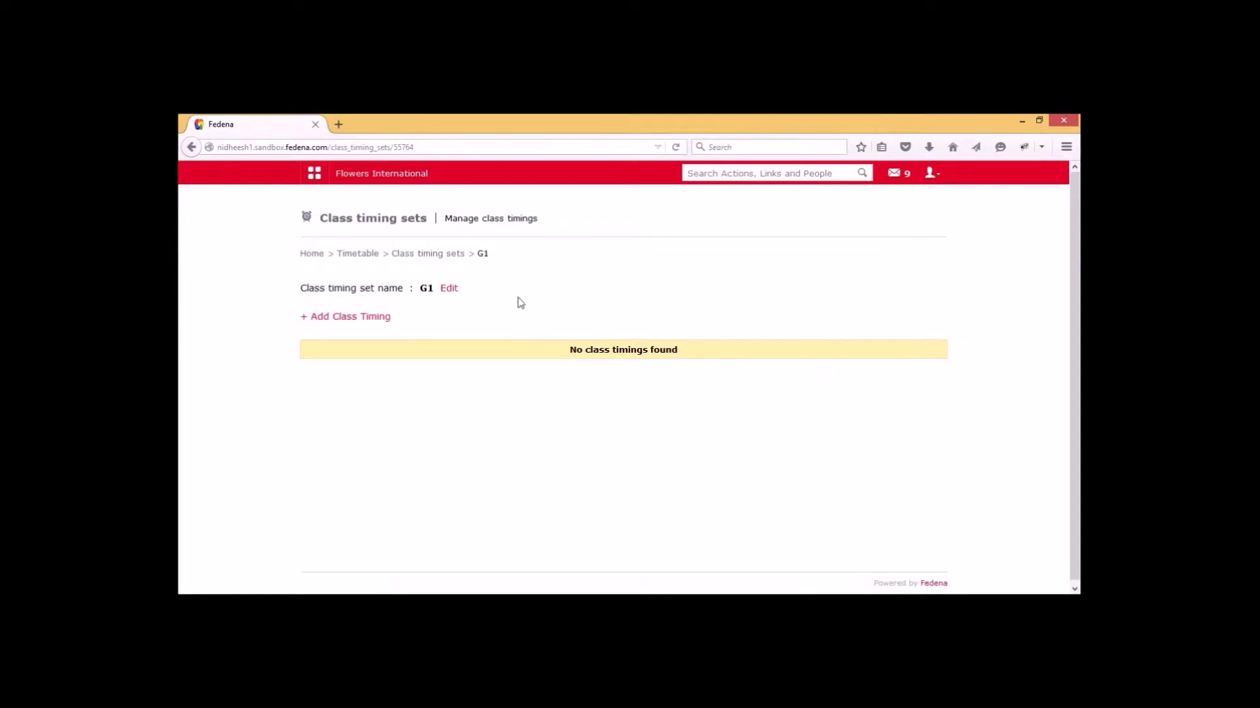
left_click(360, 318)
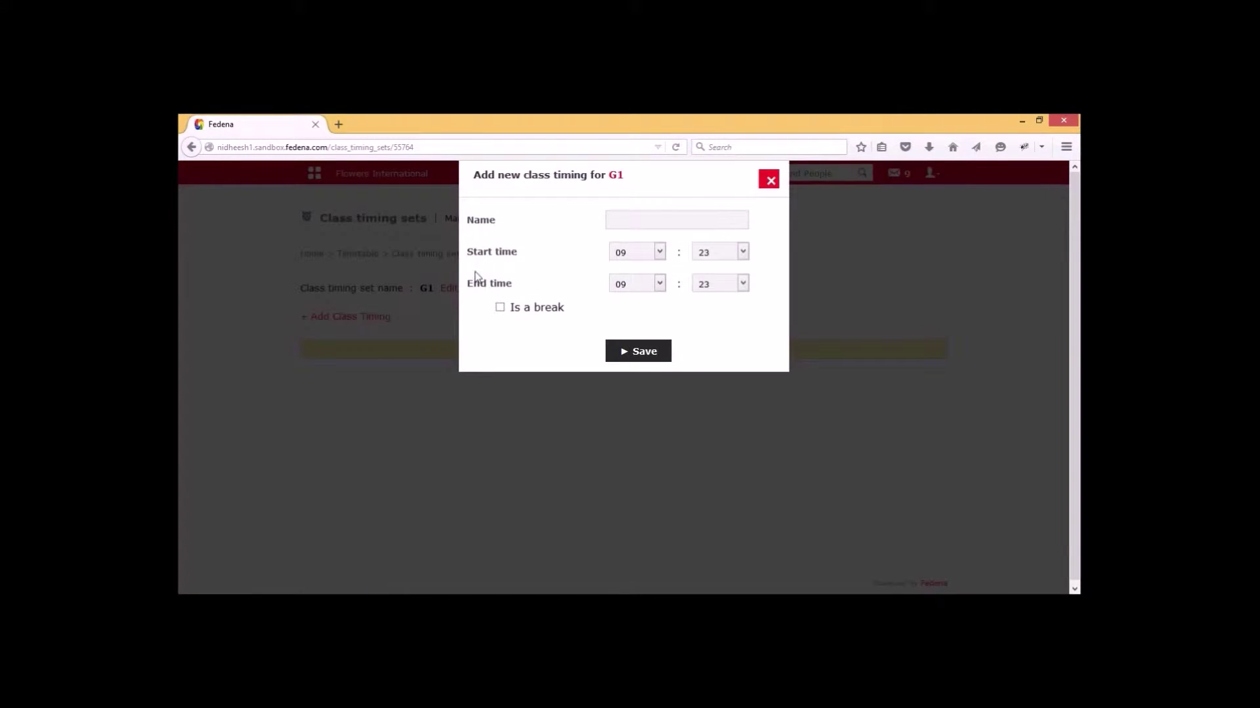
Step: Save a class timing named Period1 with start time 10:00 and end time 11:00
left_click(656, 220)
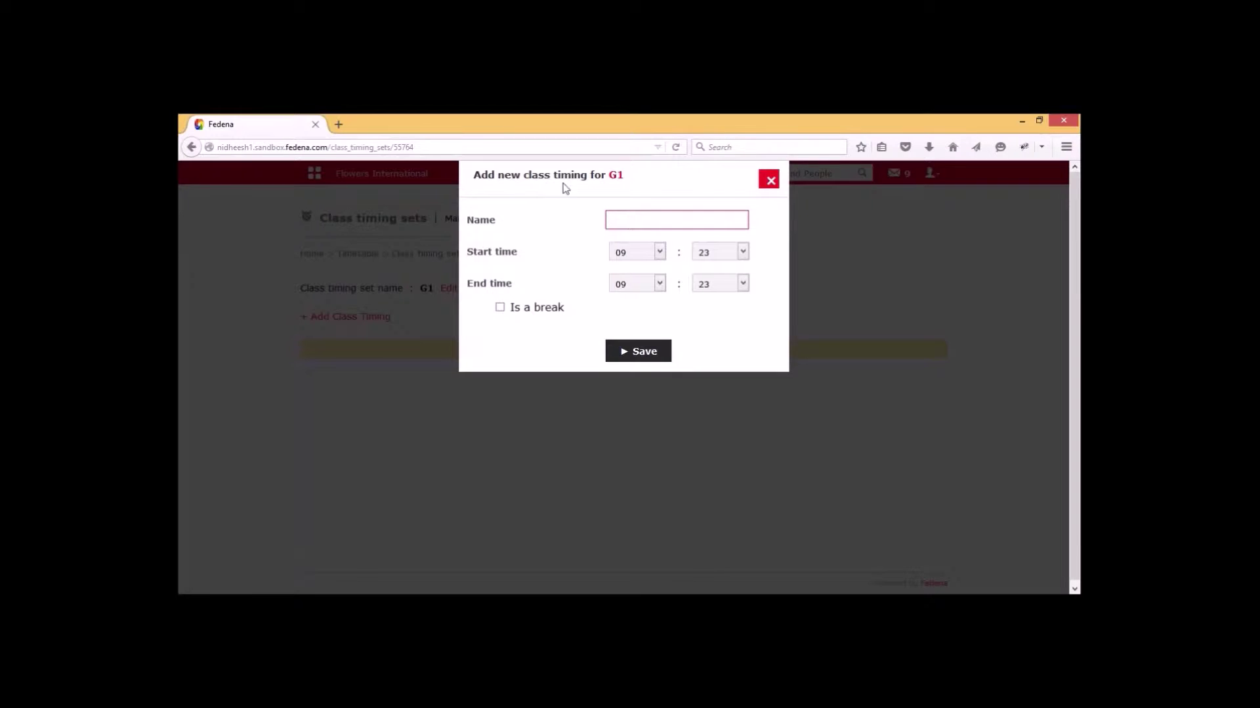
type("Period1")
left_click(658, 254)
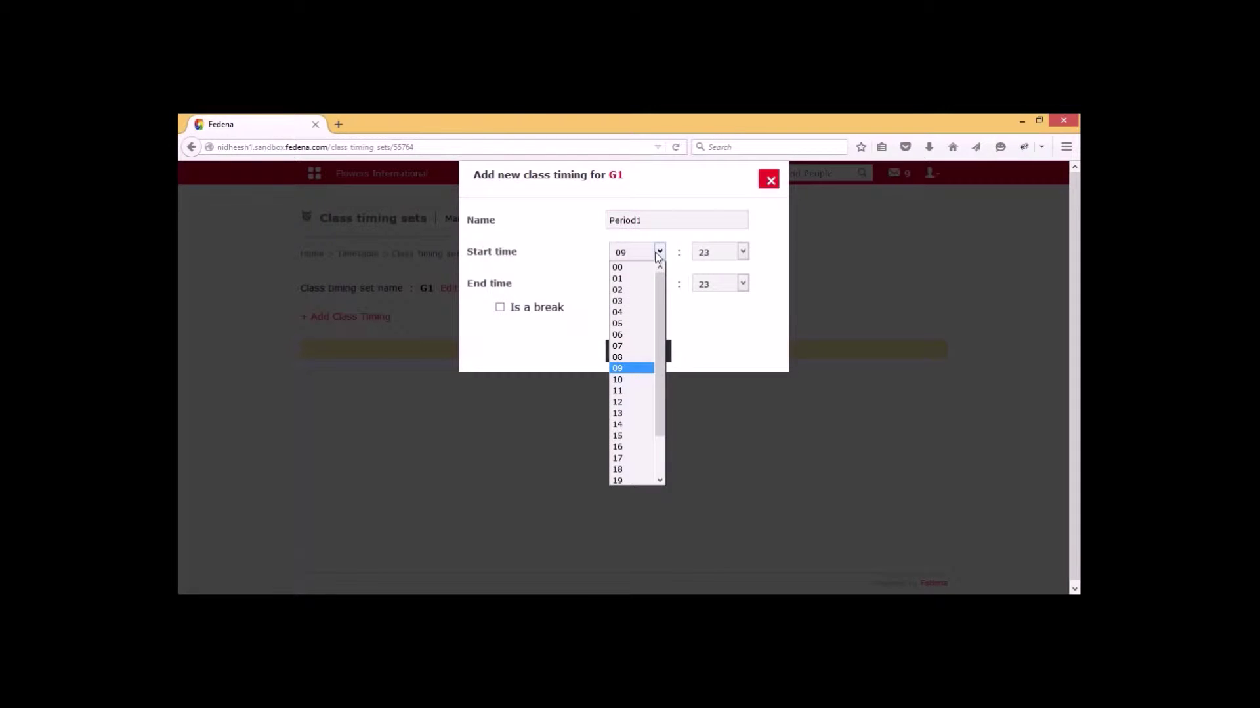
left_click(630, 379)
left_click(742, 252)
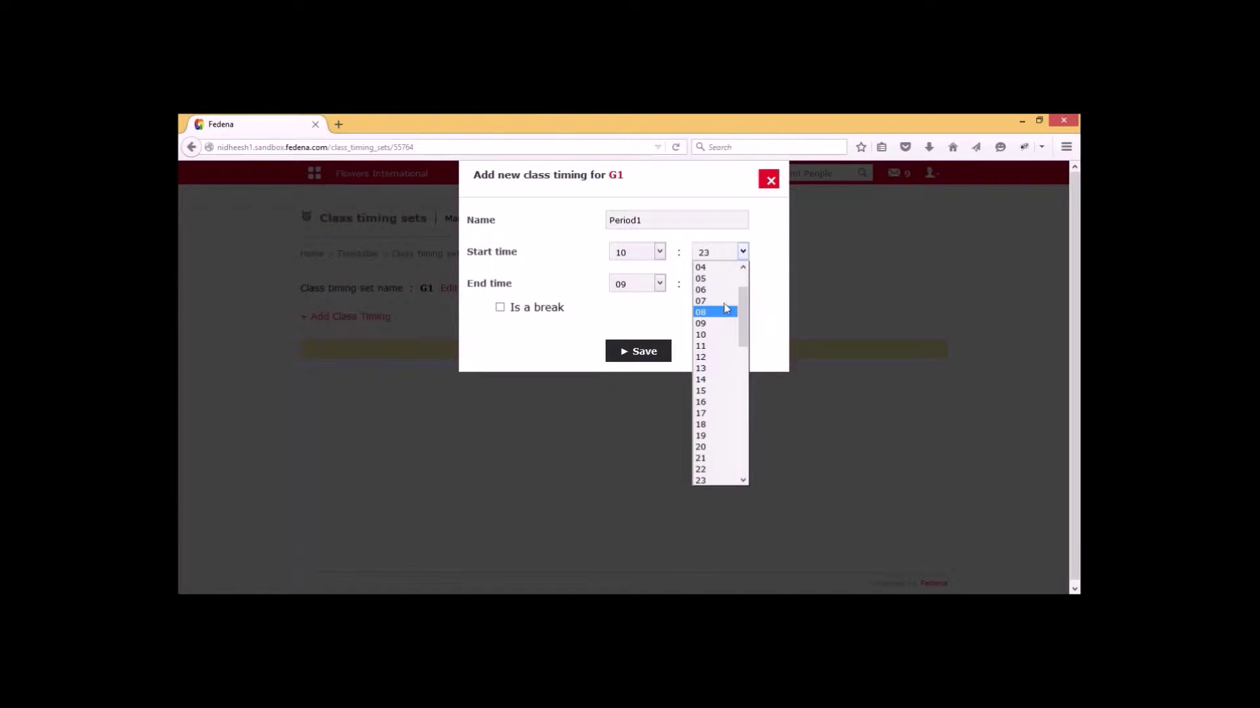
scroll(722, 302, "up", 2)
left_click(714, 267)
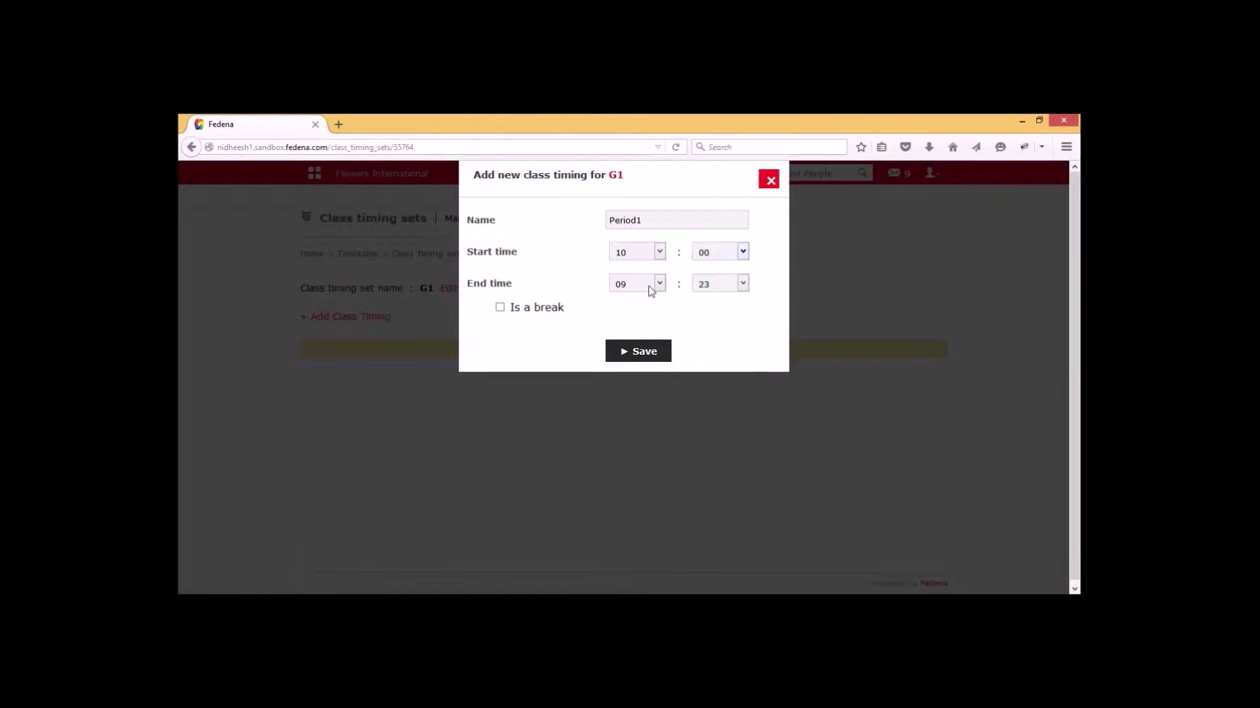
left_click(650, 288)
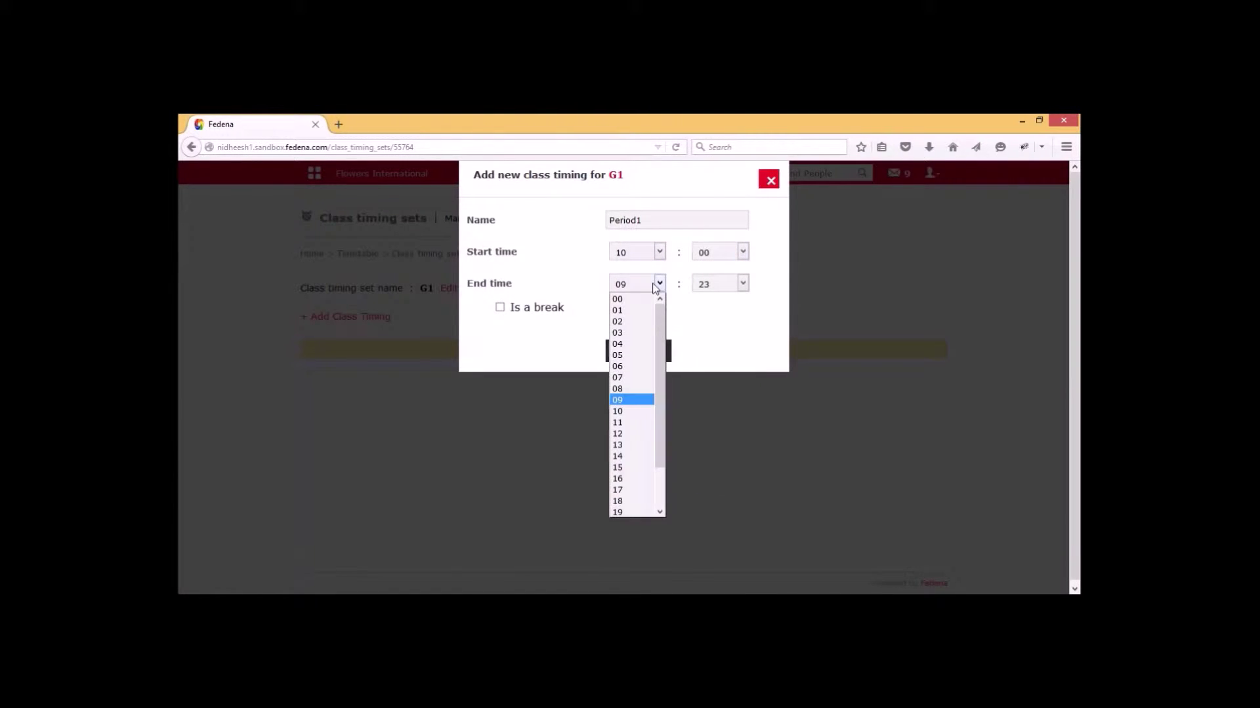
left_click(633, 423)
left_click(742, 283)
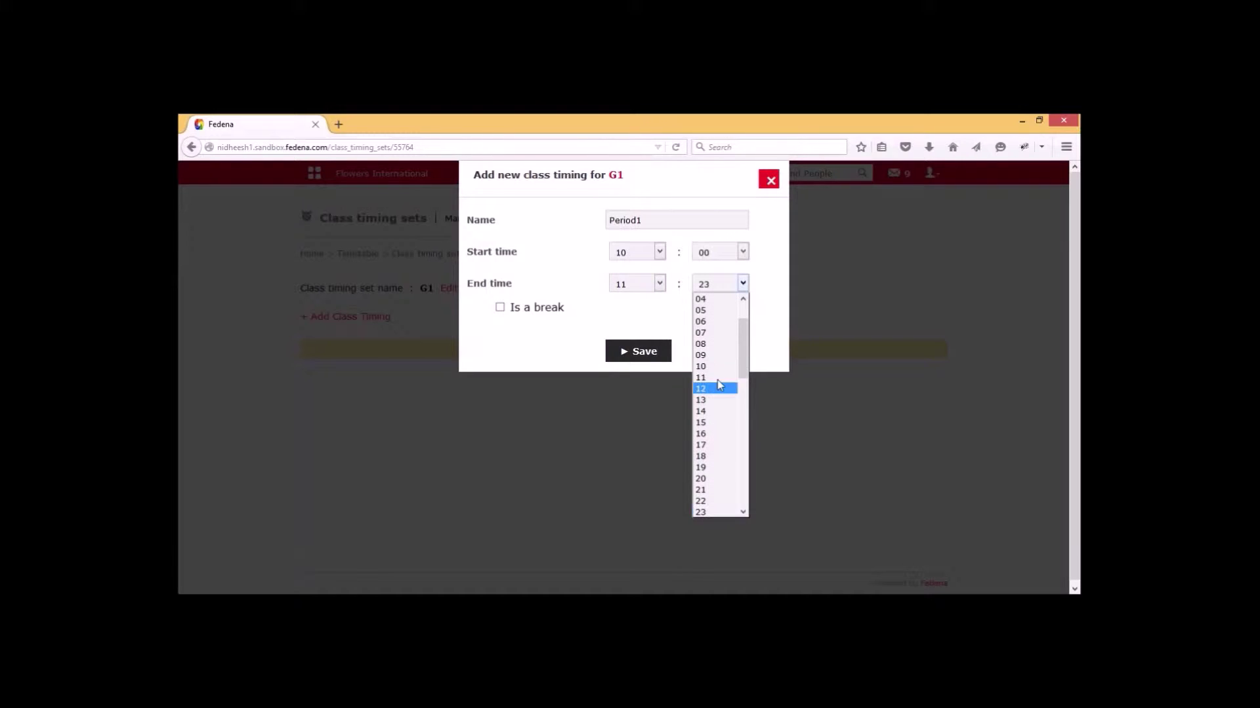
scroll(728, 325, "up", 2)
left_click(719, 299)
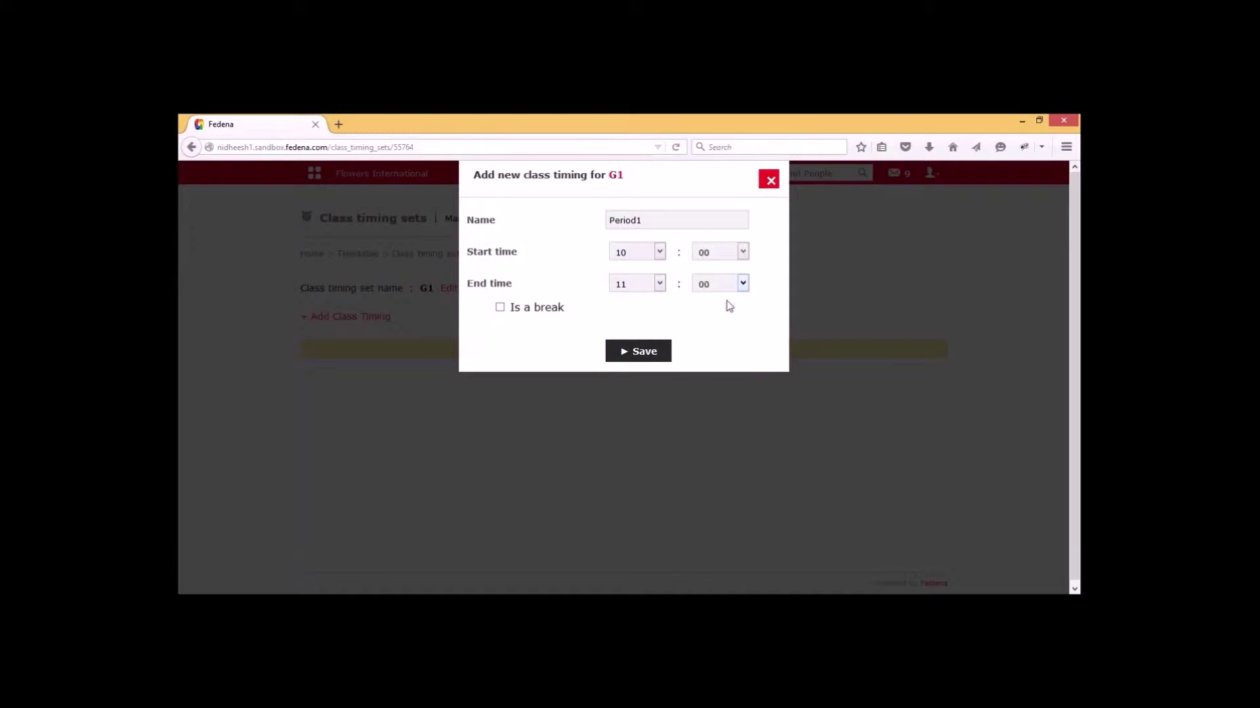
left_click(632, 351)
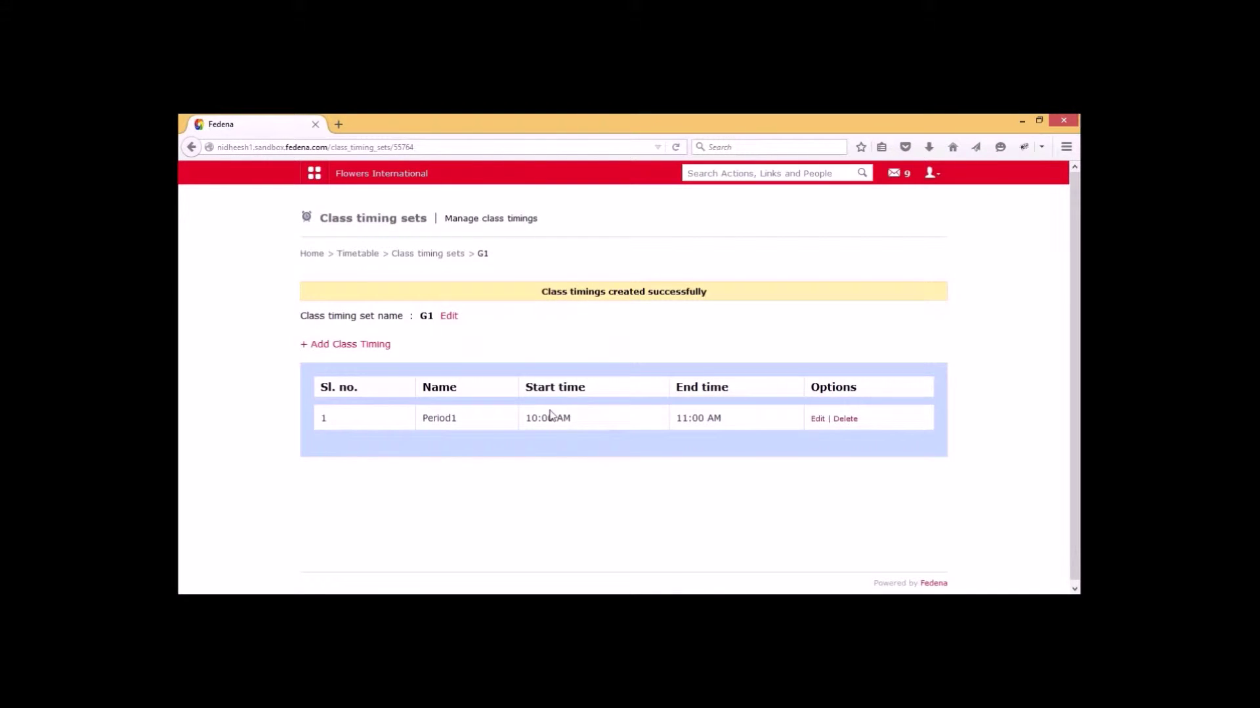
Step: Start a new class timing in G1 and name it 'Period 2'
left_click(352, 346)
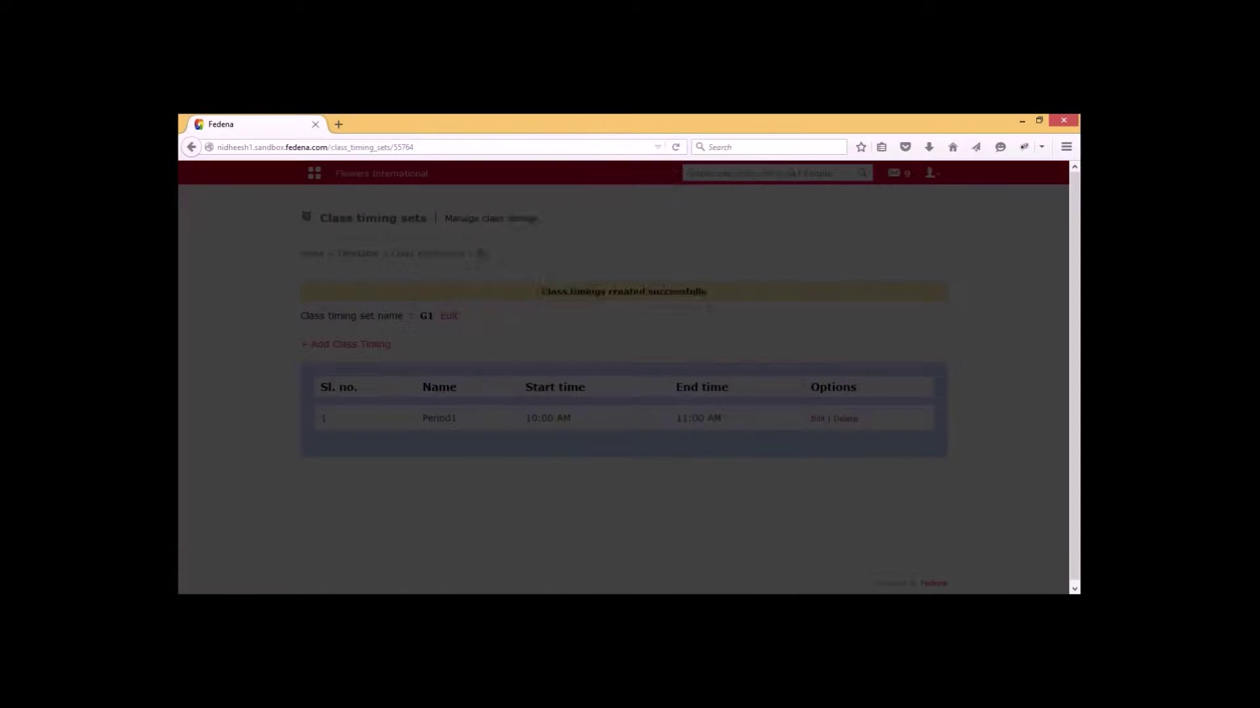
left_click(643, 221)
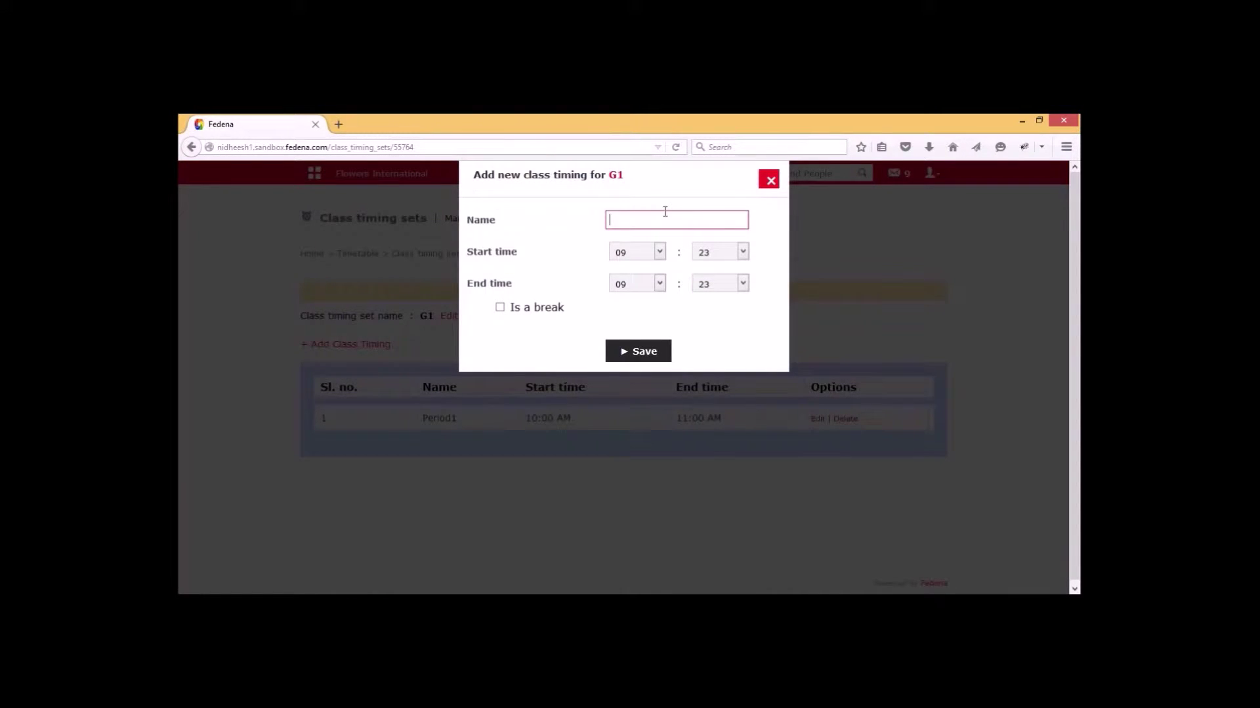
type("Pe")
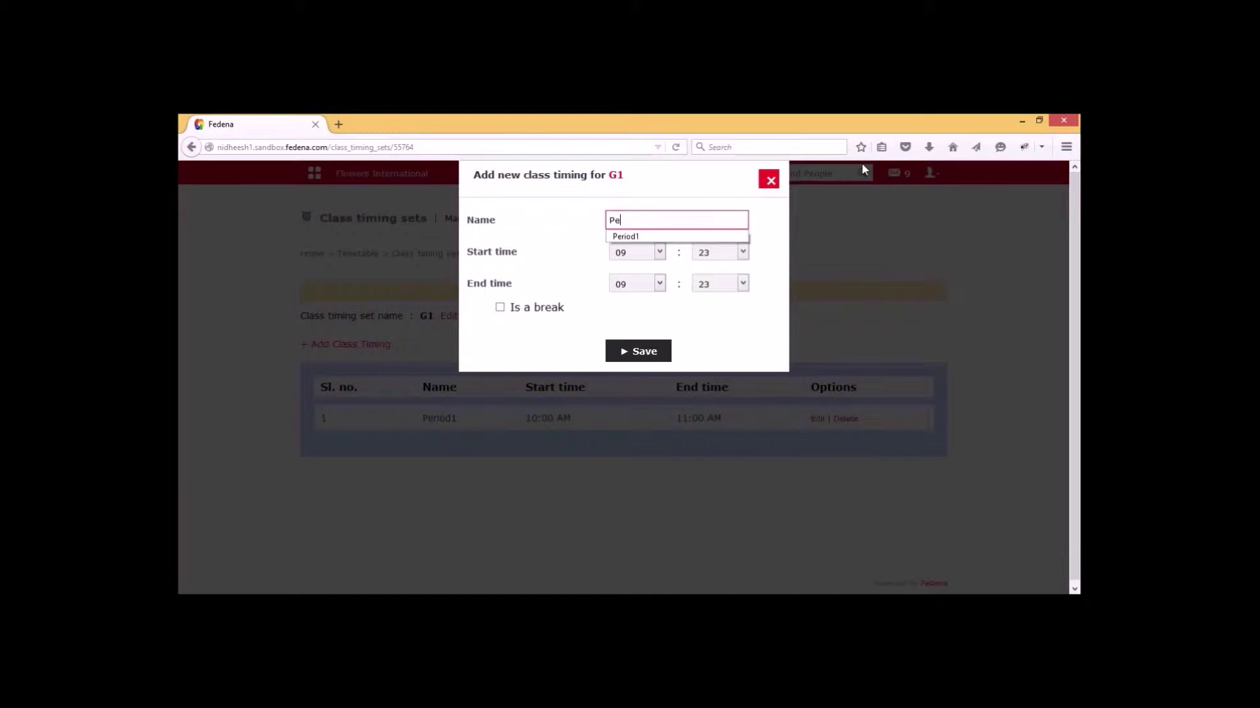
type("ro")
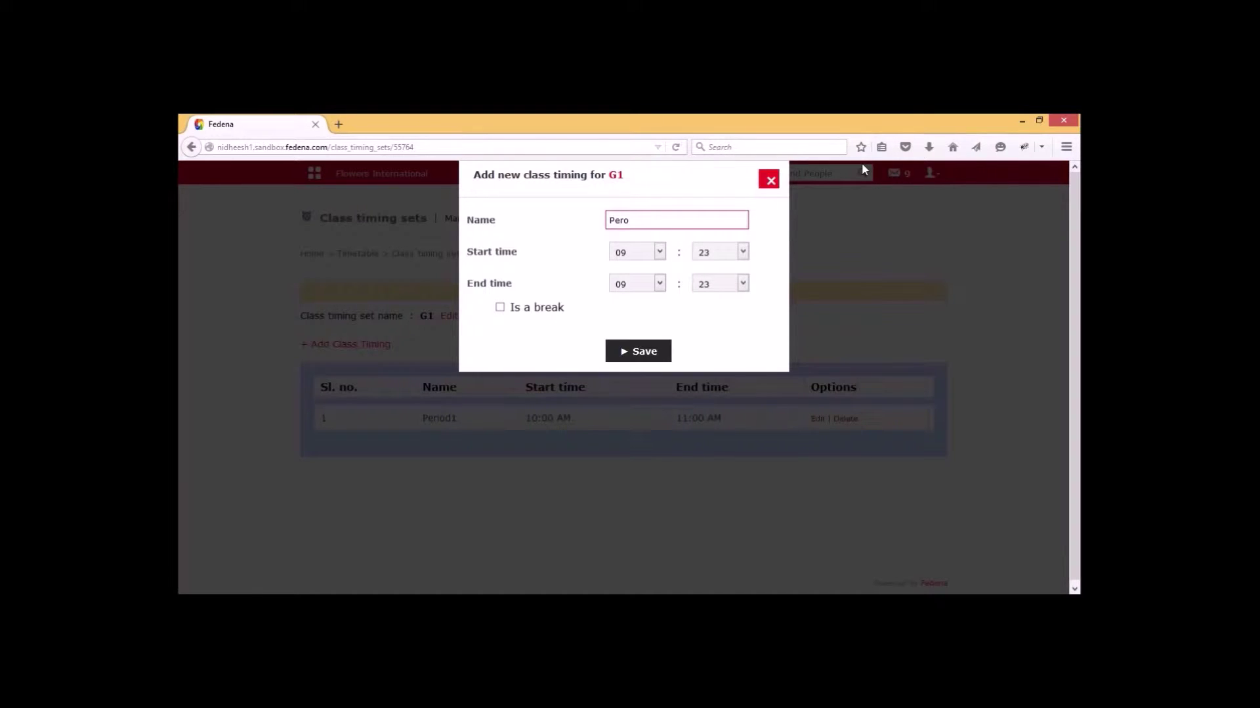
key("BackSpace")
type("iod 2")
Step: Set Period 2 to start at 11:00 and end at 12:00, then save it
left_click(657, 252)
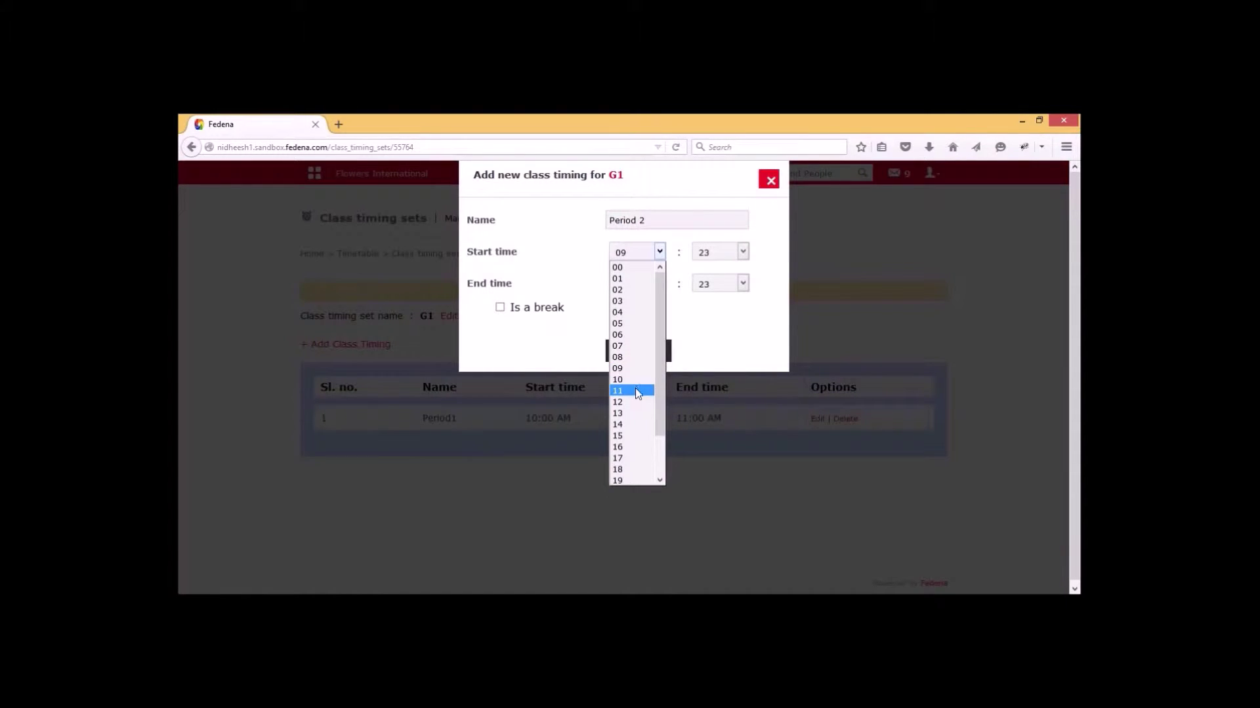
left_click(627, 391)
left_click(742, 253)
scroll(719, 315, "up", 5)
scroll(719, 296, "up", 1)
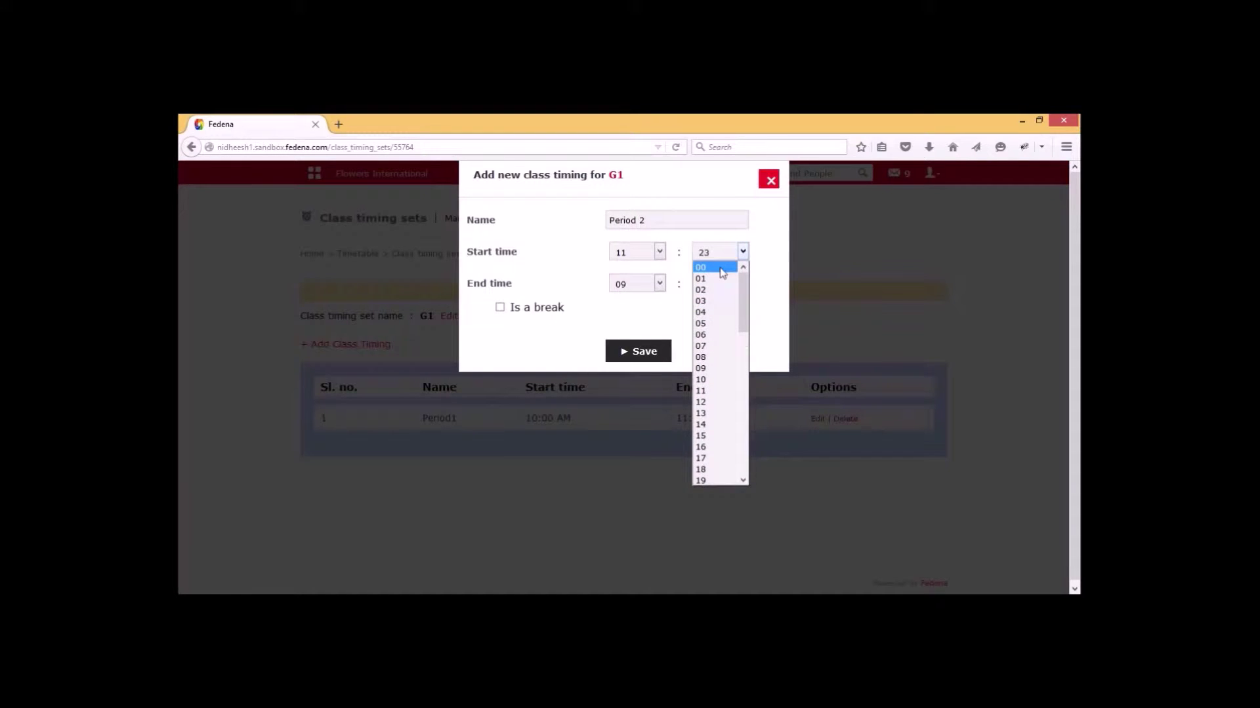
left_click(722, 269)
left_click(659, 284)
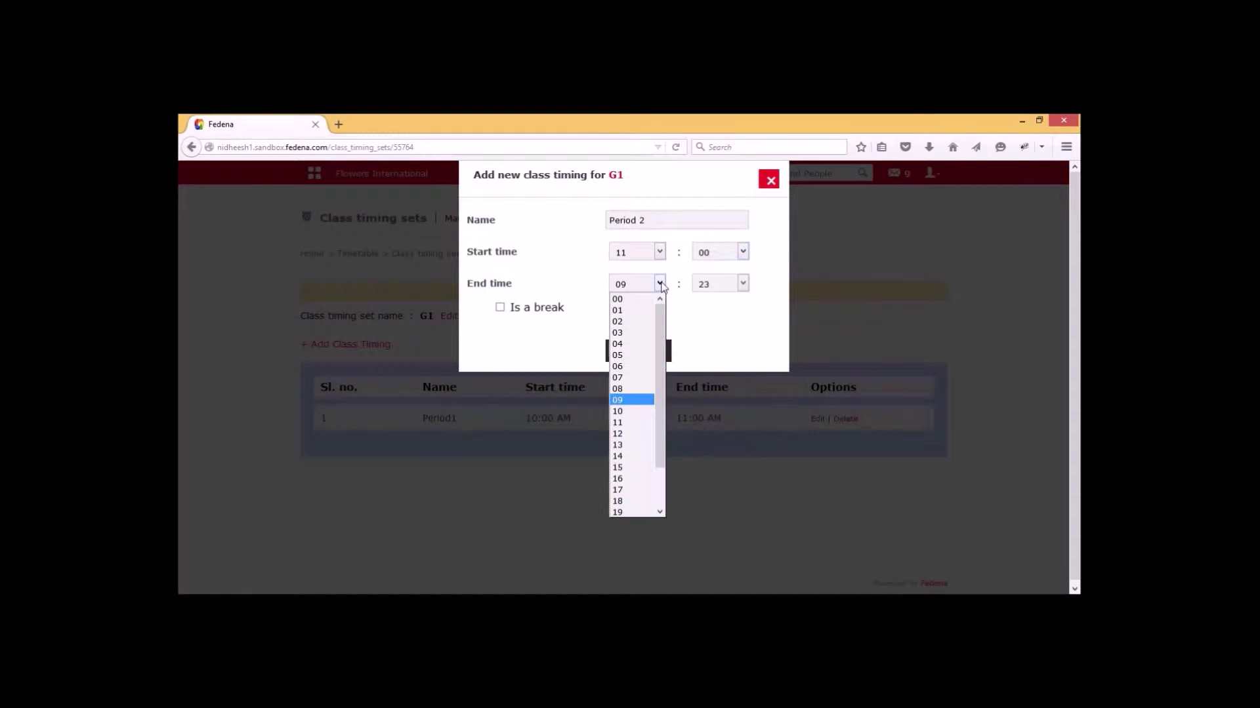
left_click(626, 422)
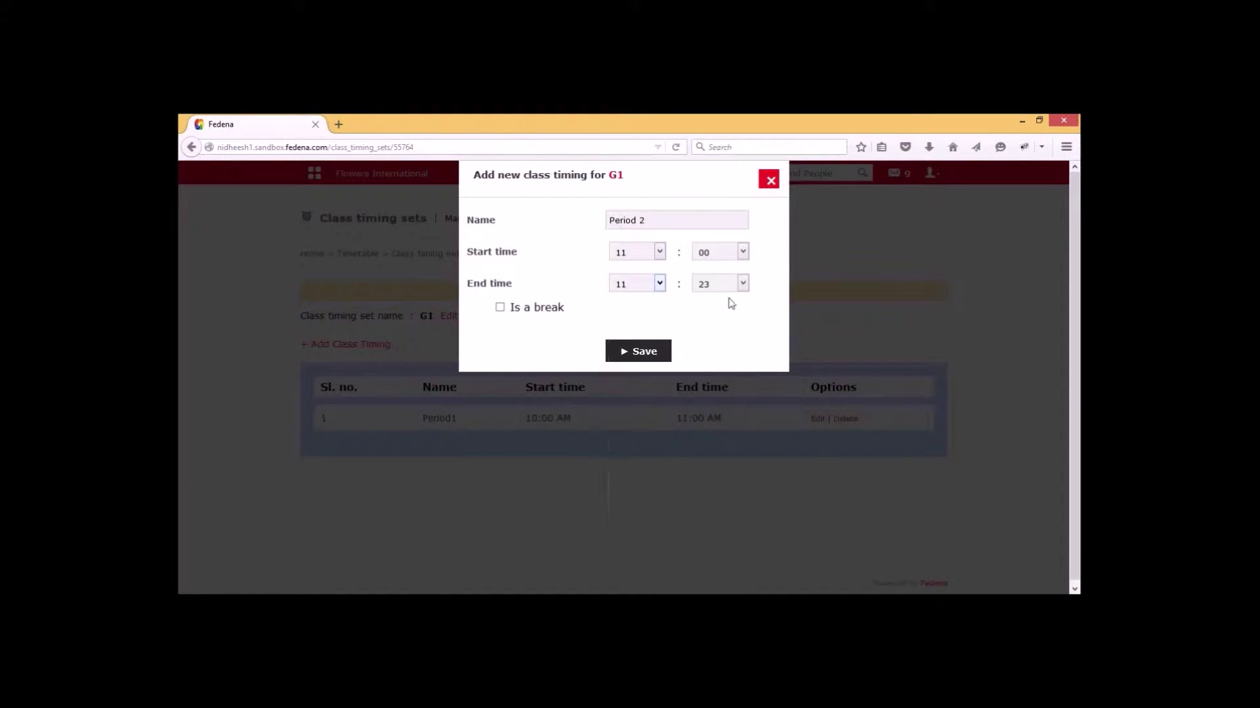
left_click(659, 284)
left_click(629, 434)
left_click(742, 282)
scroll(731, 328, "up", 2)
left_click(719, 300)
left_click(644, 357)
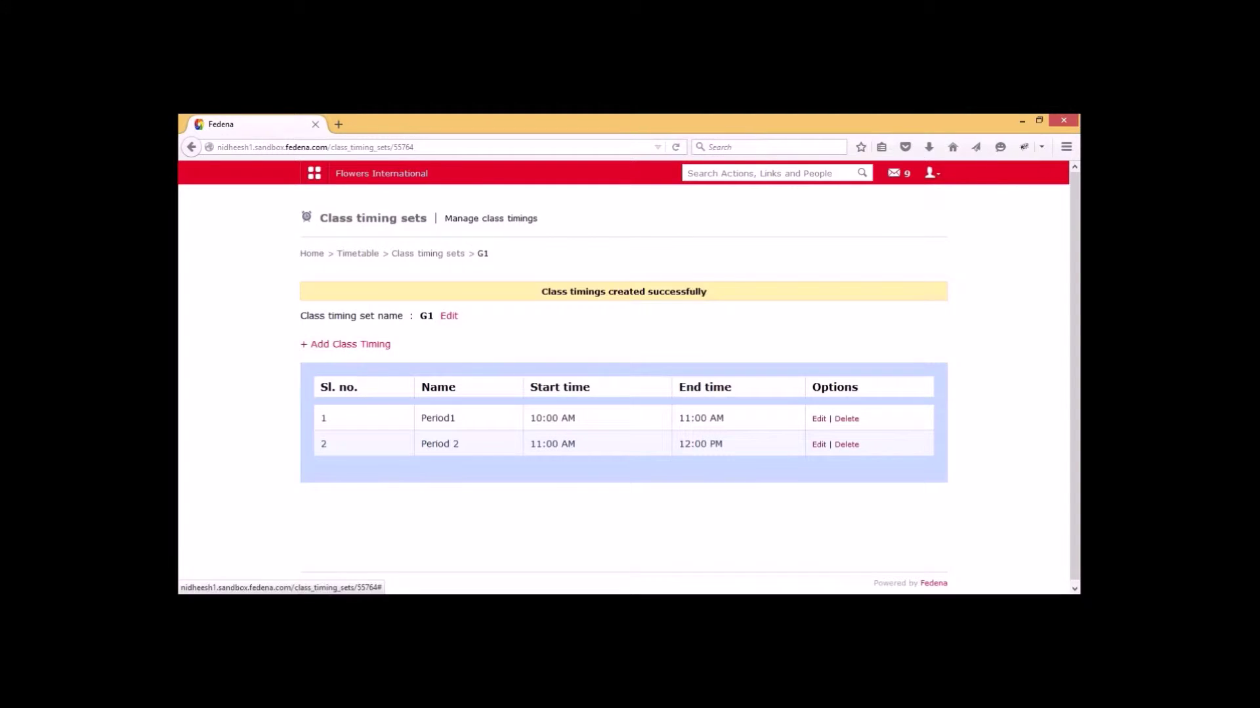
Step: Start a new class timing in G1 and name it 'break'
left_click(346, 345)
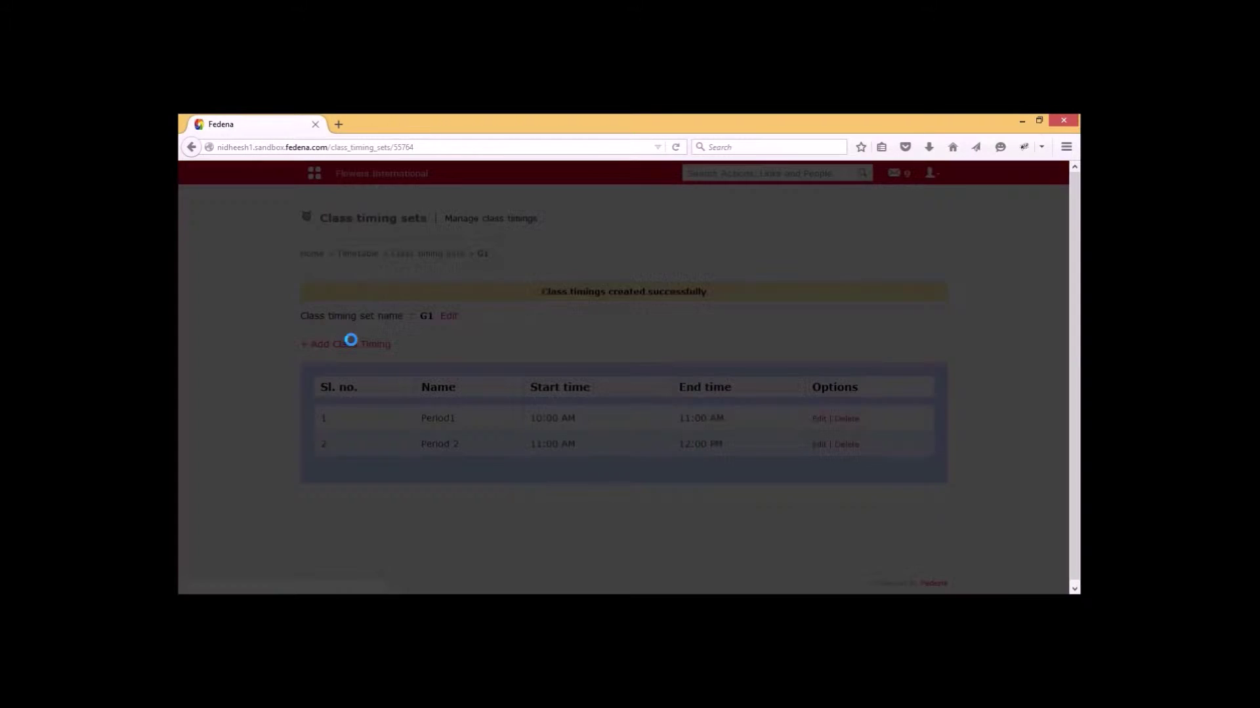
left_click(651, 219)
type("br")
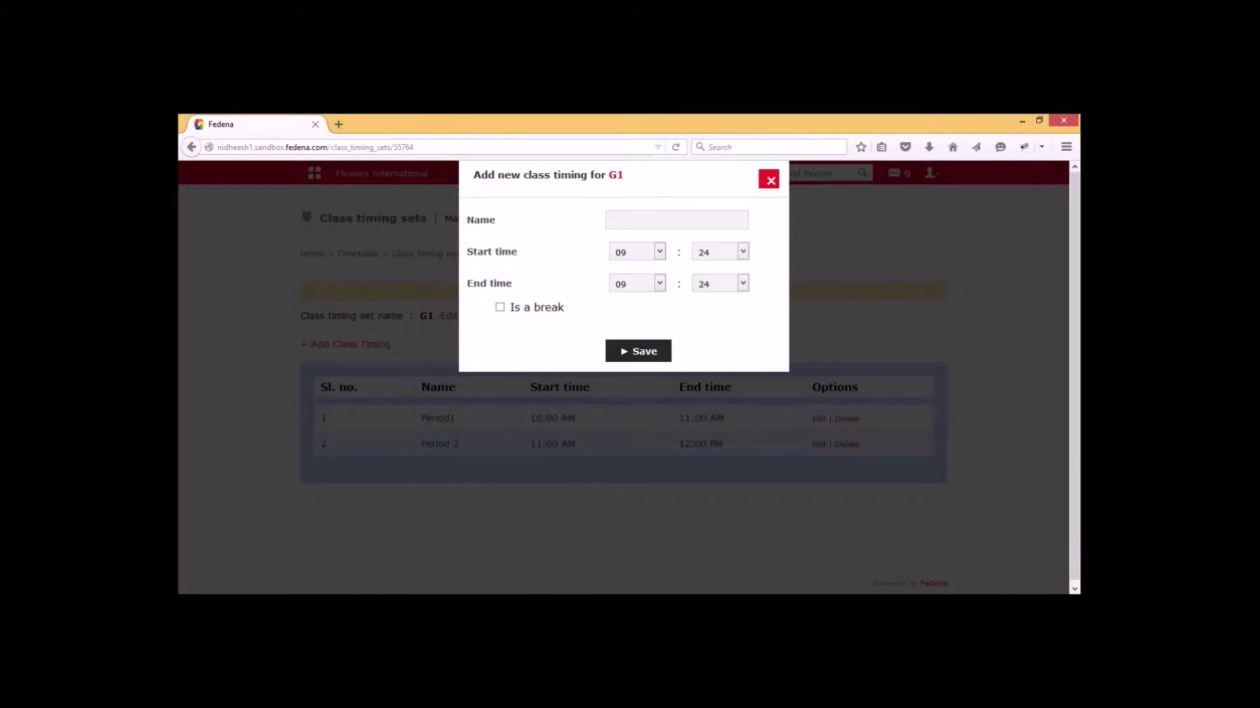
left_click(676, 220)
type("break")
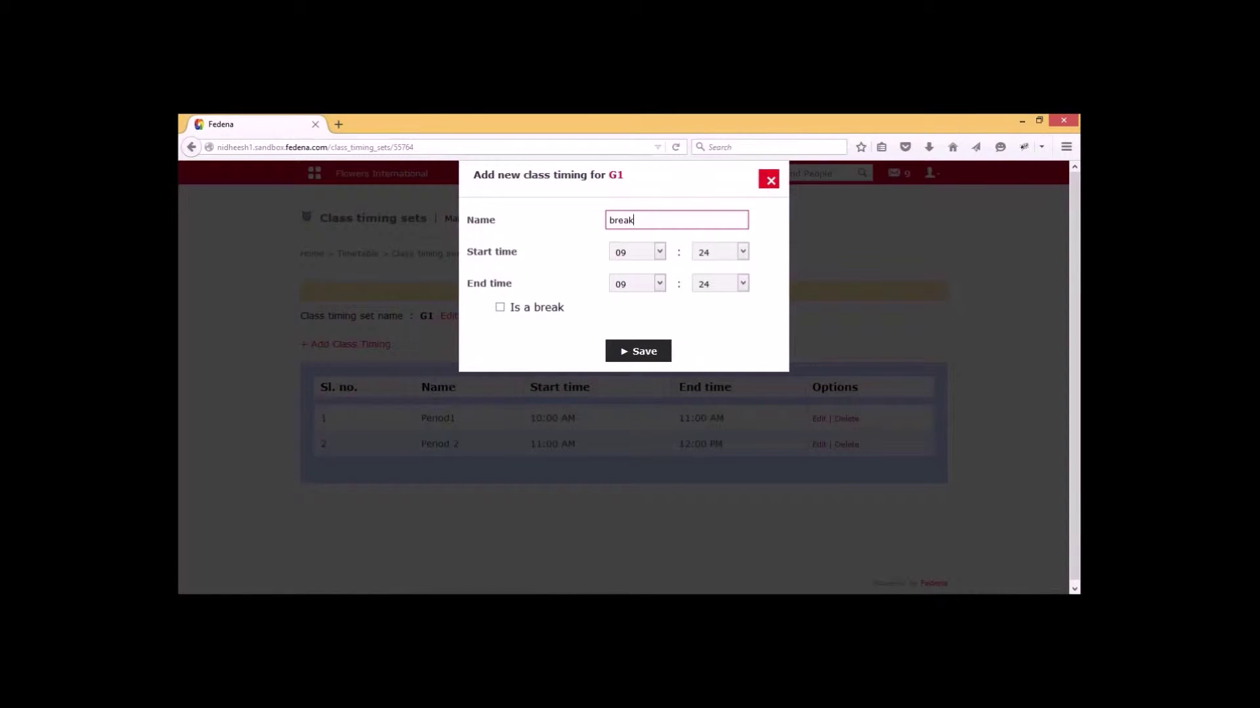
Step: Set the break from 12:00 to 13:00, mark it 'Is a break', and save
left_click(659, 253)
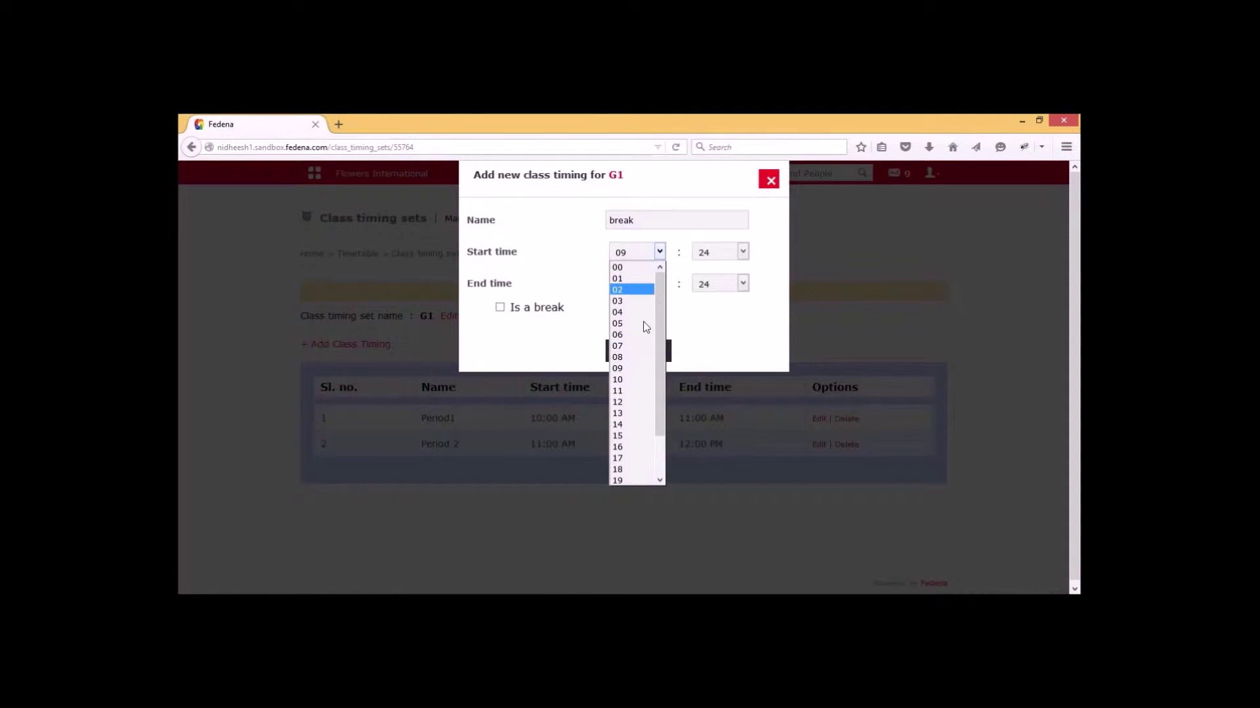
left_click(620, 402)
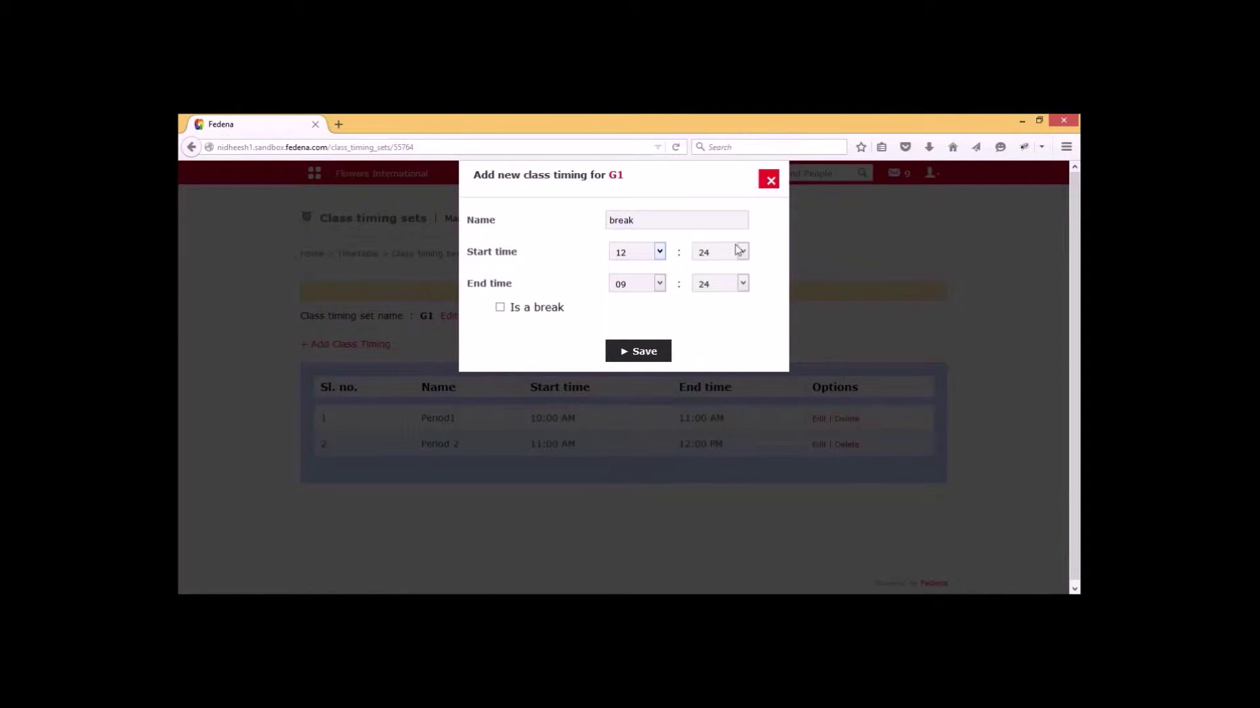
left_click(742, 252)
scroll(721, 282, "up", 2)
left_click(721, 268)
left_click(658, 283)
left_click(637, 400)
left_click(742, 283)
scroll(725, 308, "up", 2)
left_click(724, 301)
left_click(501, 308)
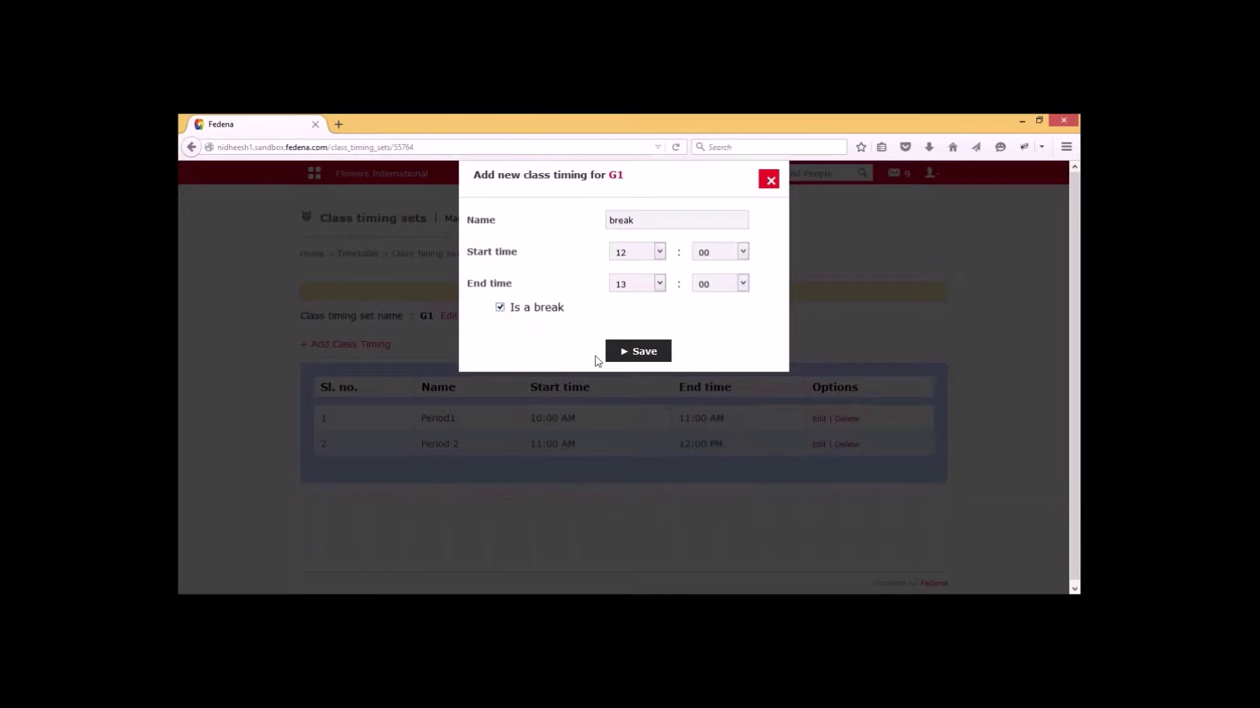
left_click(635, 355)
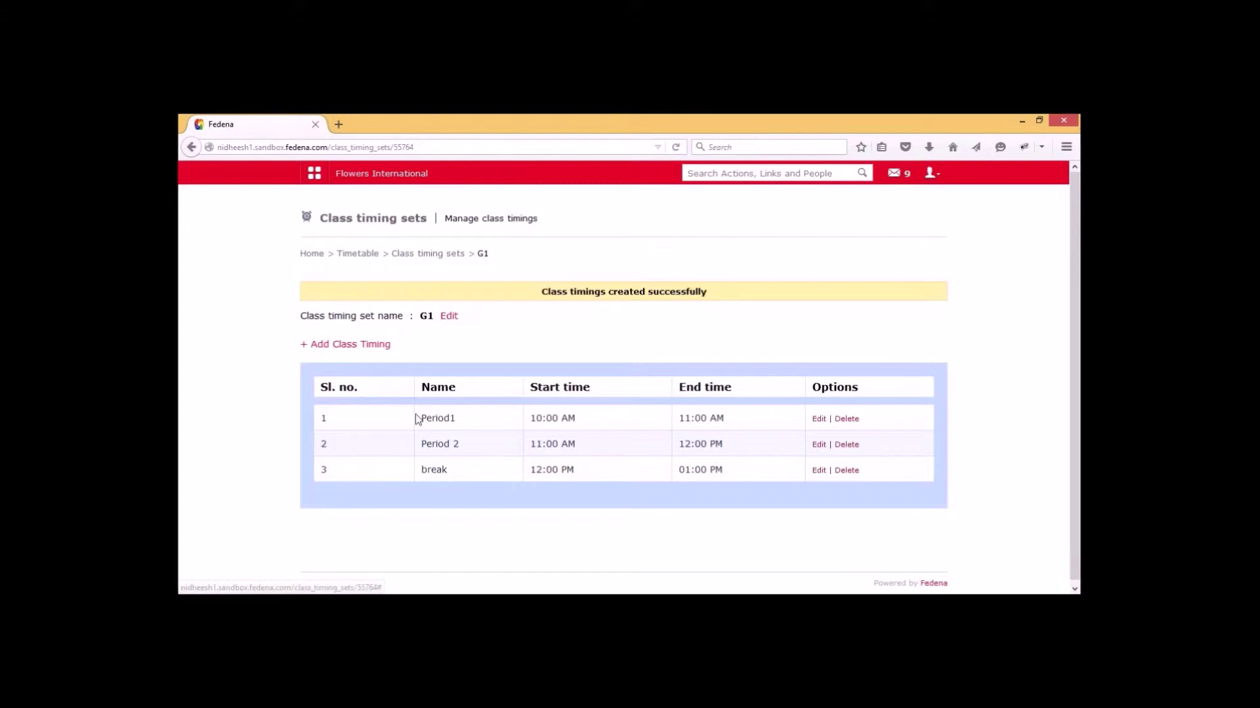
Step: Start a new class timing named Period3 with start time 13:00
left_click(379, 345)
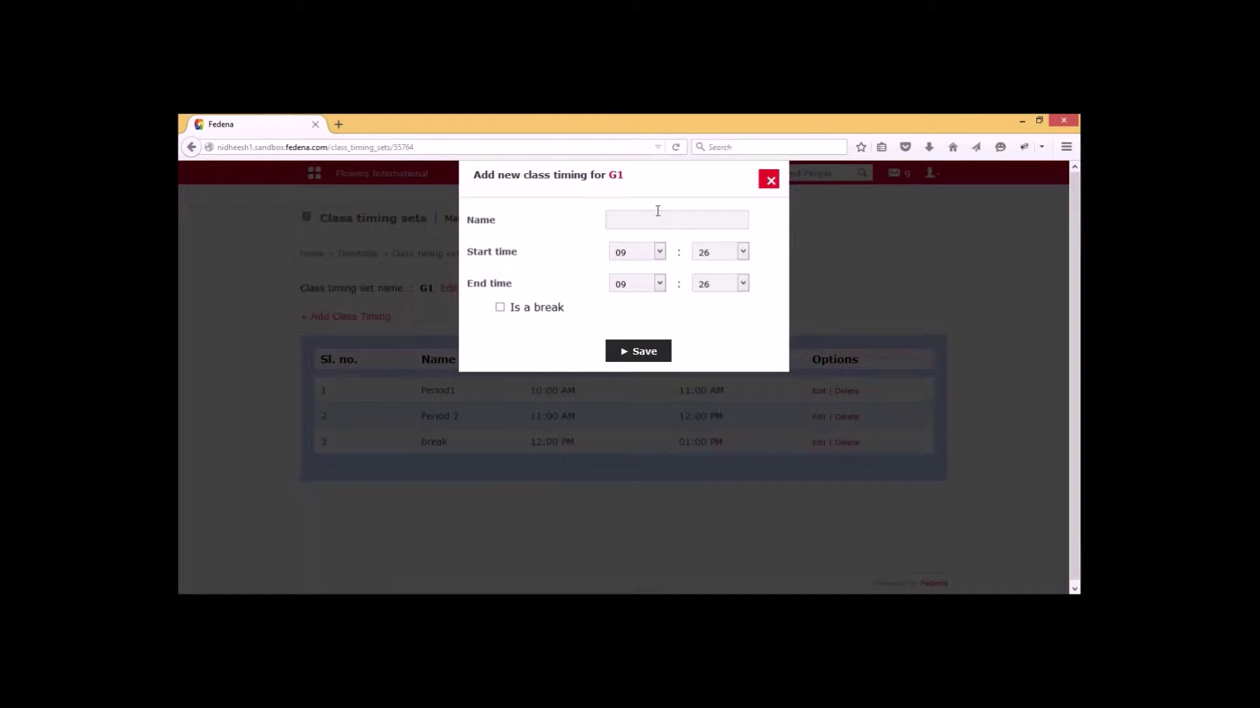
type("P")
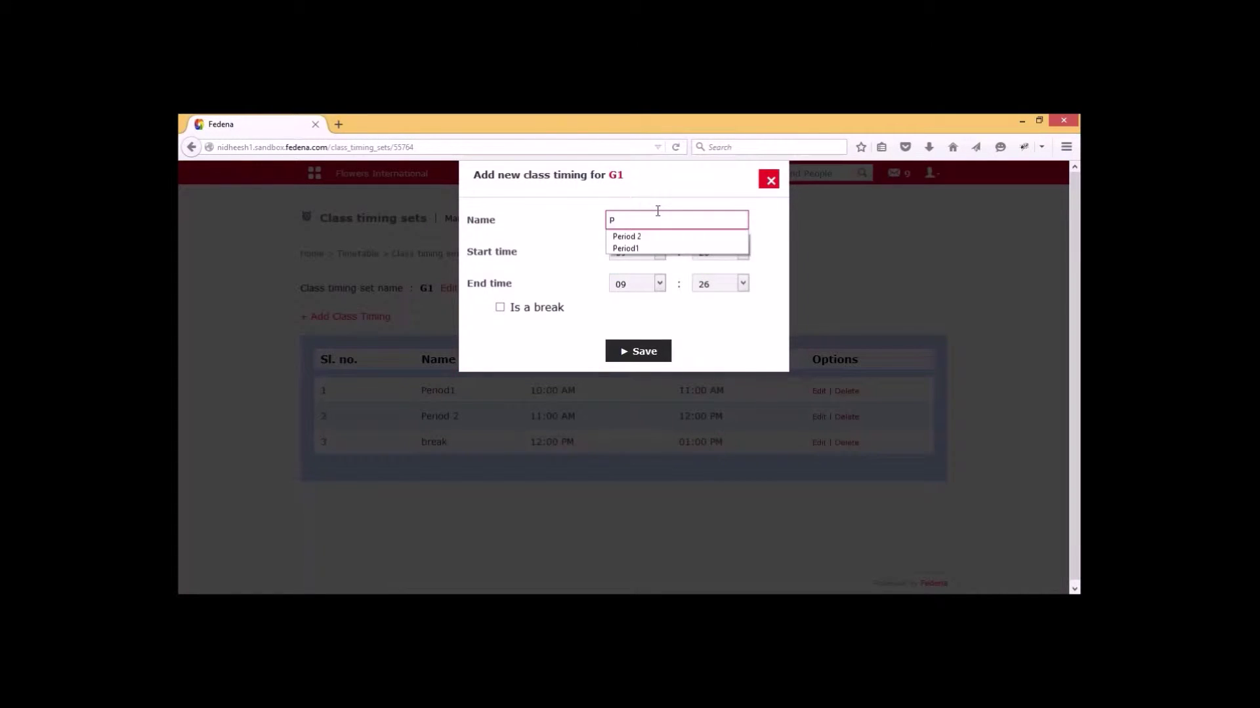
type("eriod3")
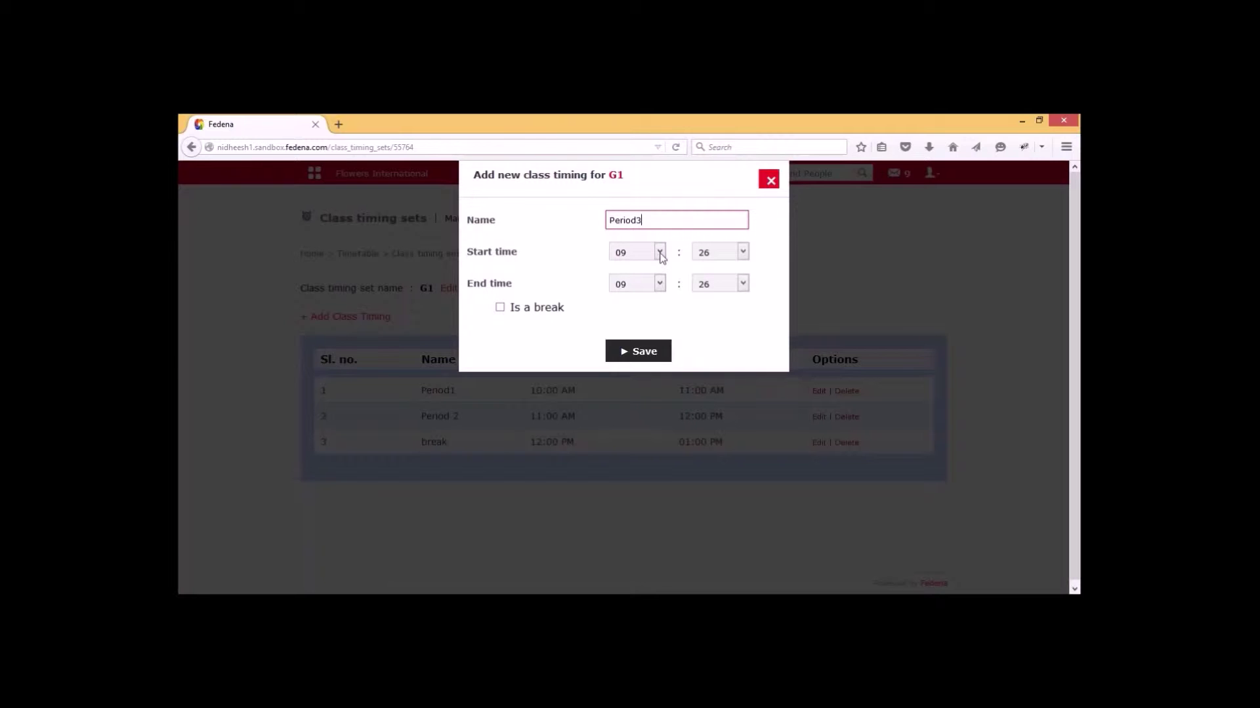
left_click(660, 254)
scroll(627, 388, "down", 2)
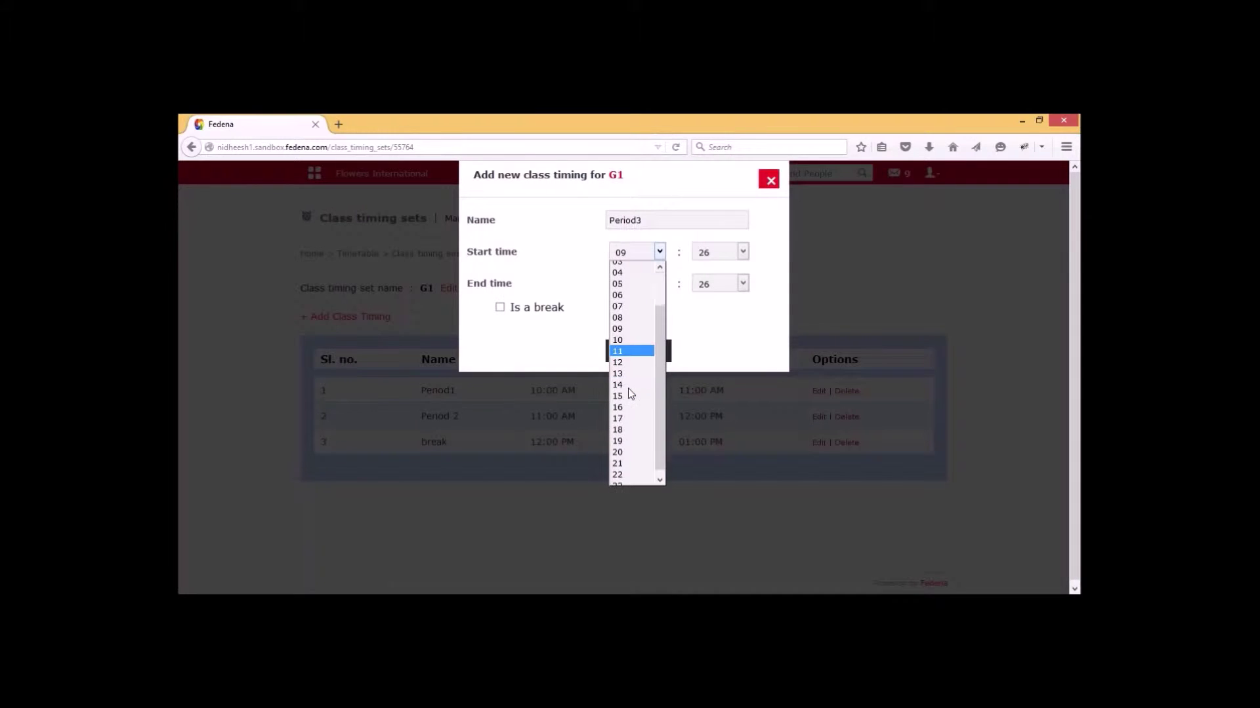
left_click(633, 369)
left_click(742, 252)
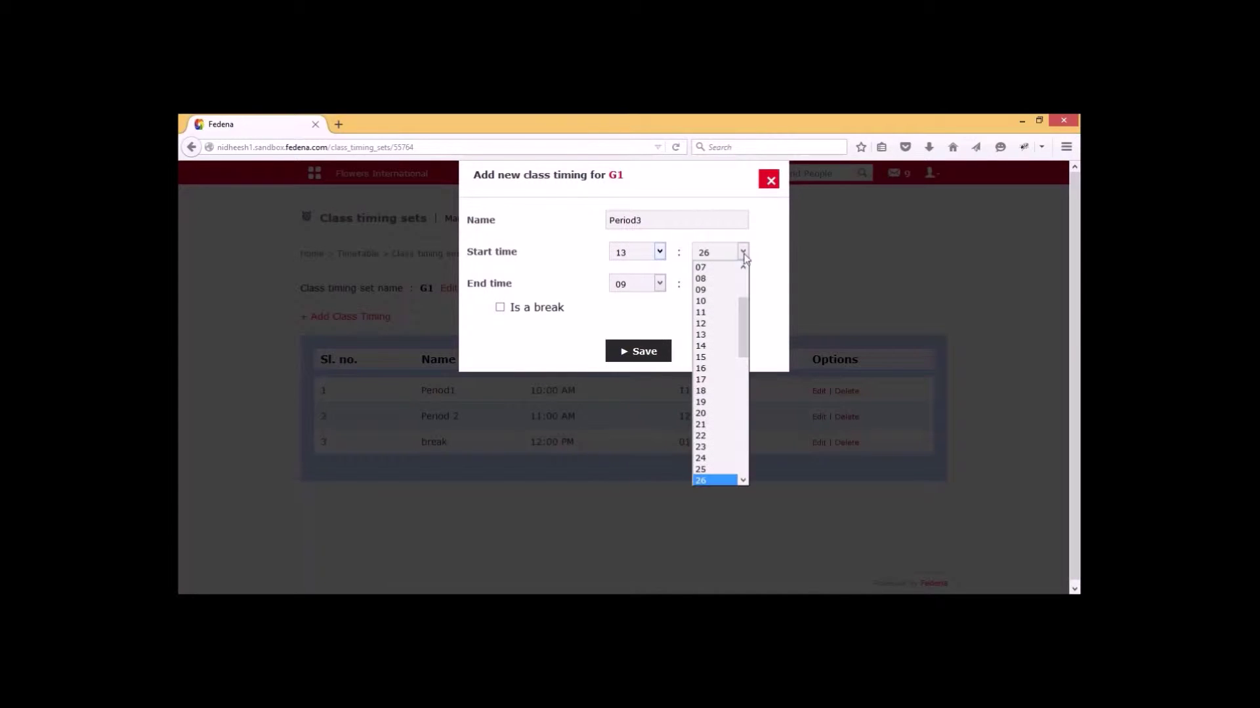
scroll(720, 288, "up", 3)
left_click(716, 267)
Step: Set Period3's end time to 14:00 and save it
left_click(659, 284)
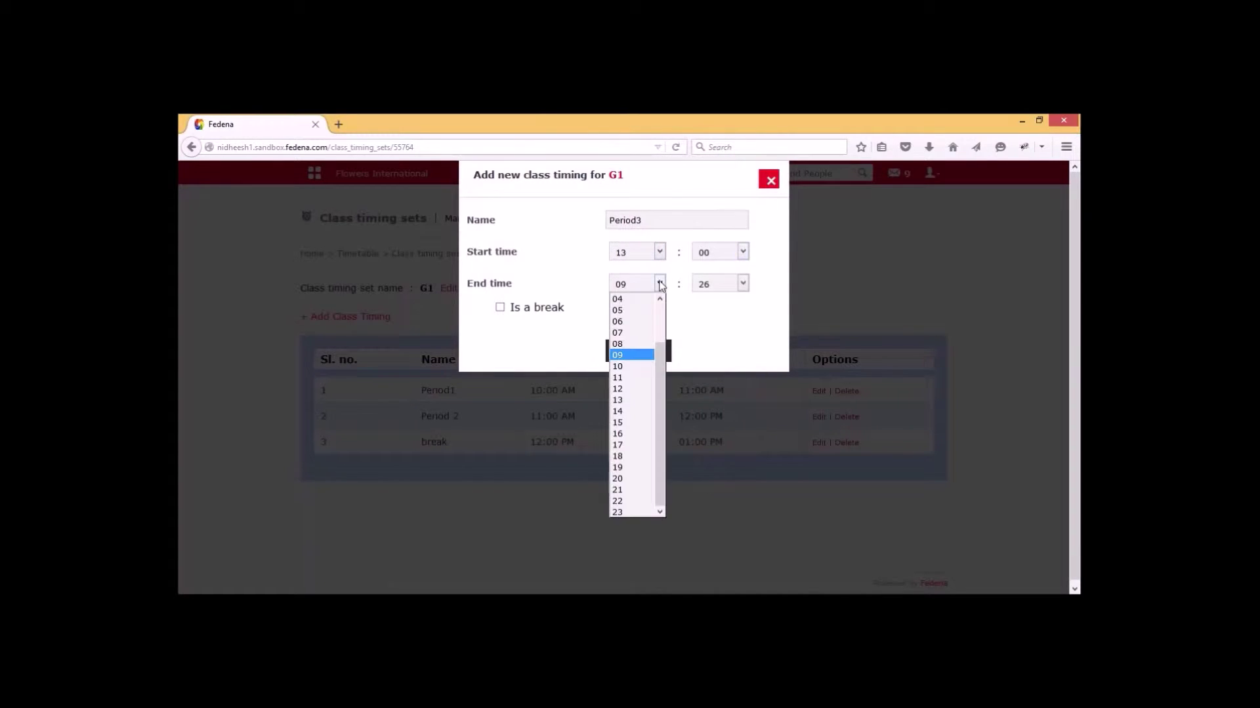
left_click(628, 412)
left_click(730, 284)
scroll(720, 307, "up", 3)
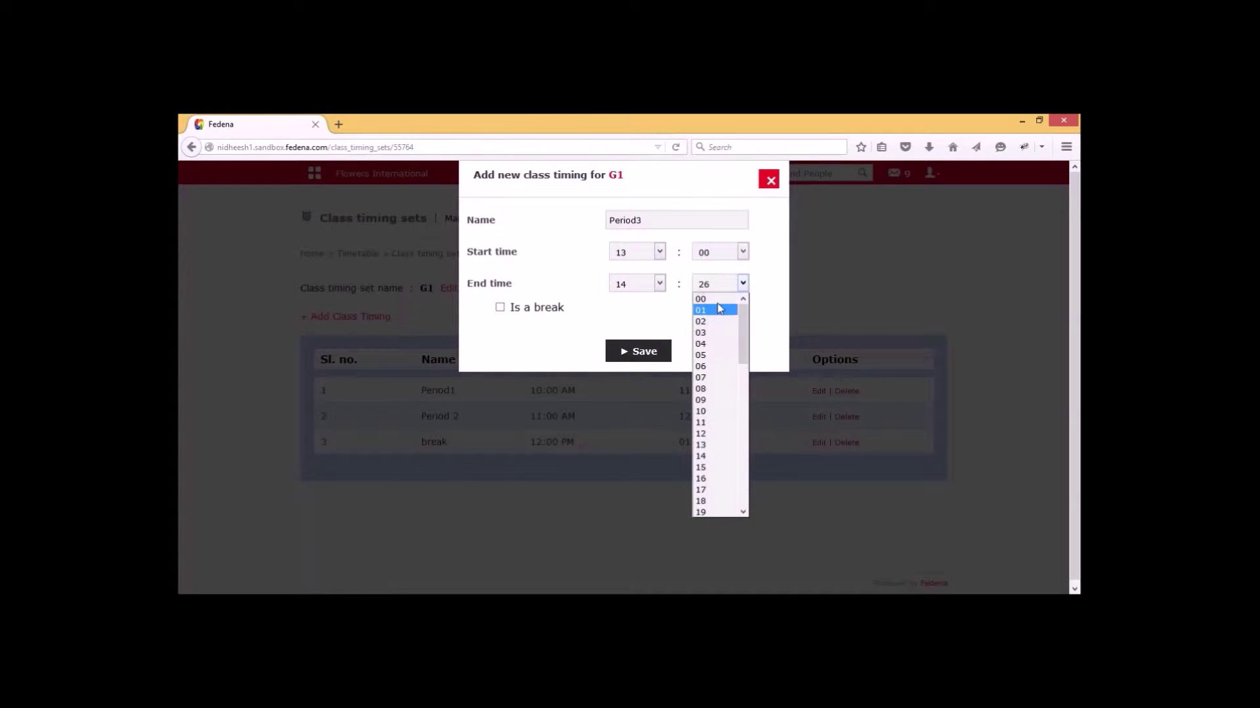
left_click(702, 300)
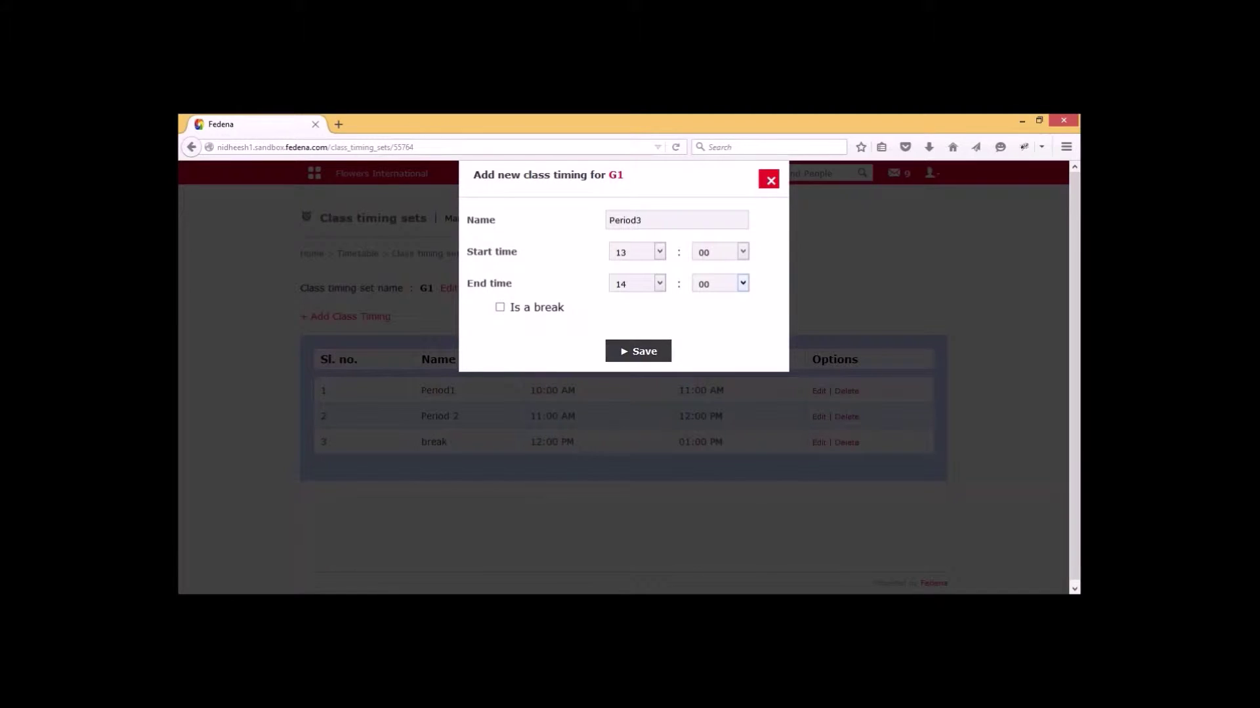
left_click(631, 349)
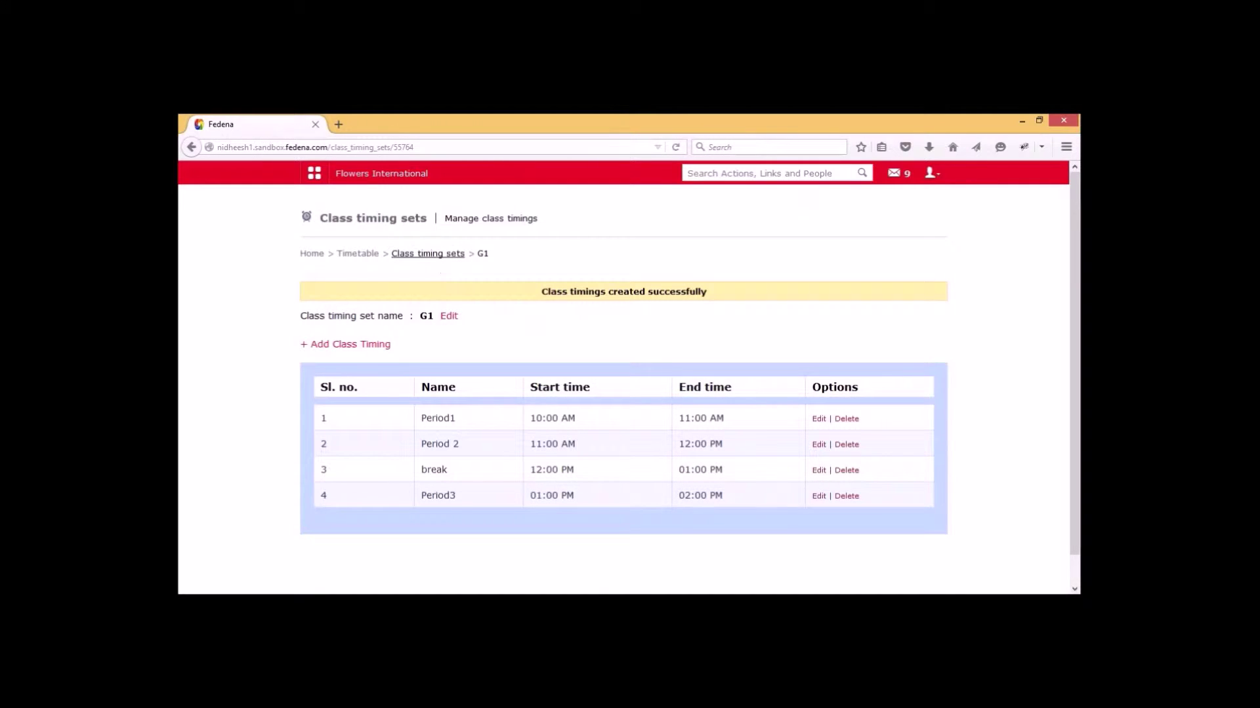
Step: Return via the breadcrumbs to Timetable and open 'Set weekdays & class timing sets'
left_click(429, 255)
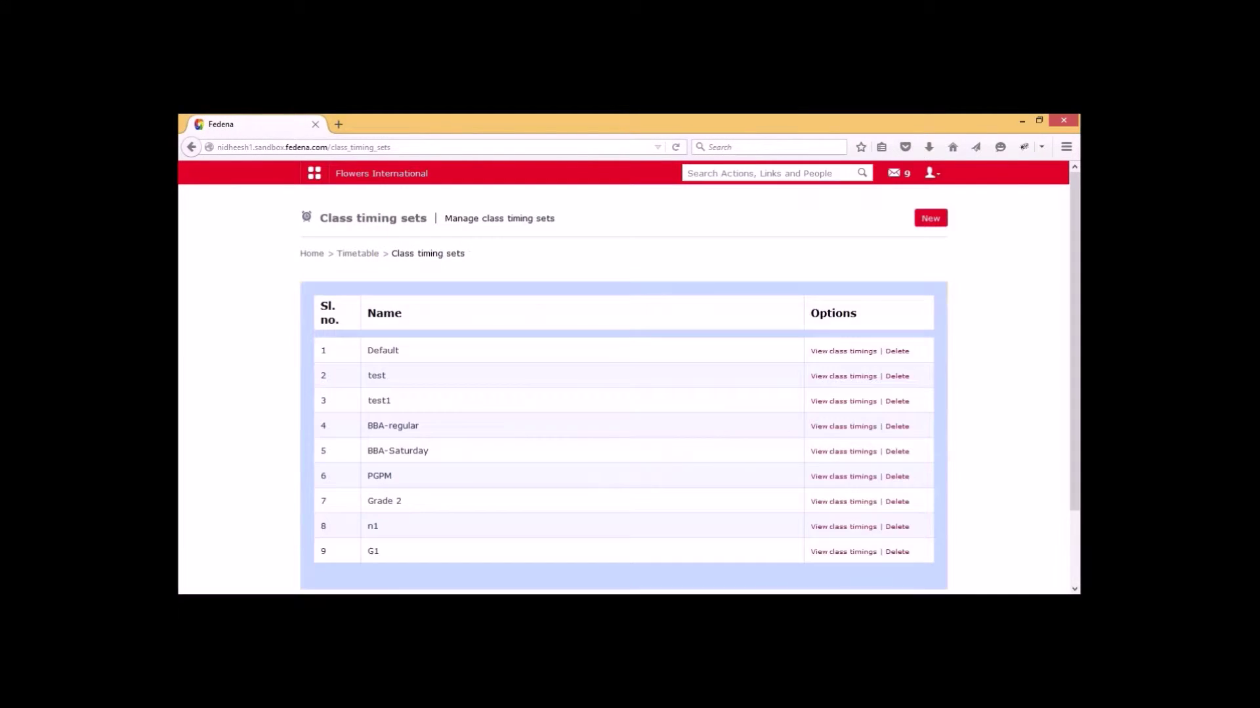
left_click(363, 257)
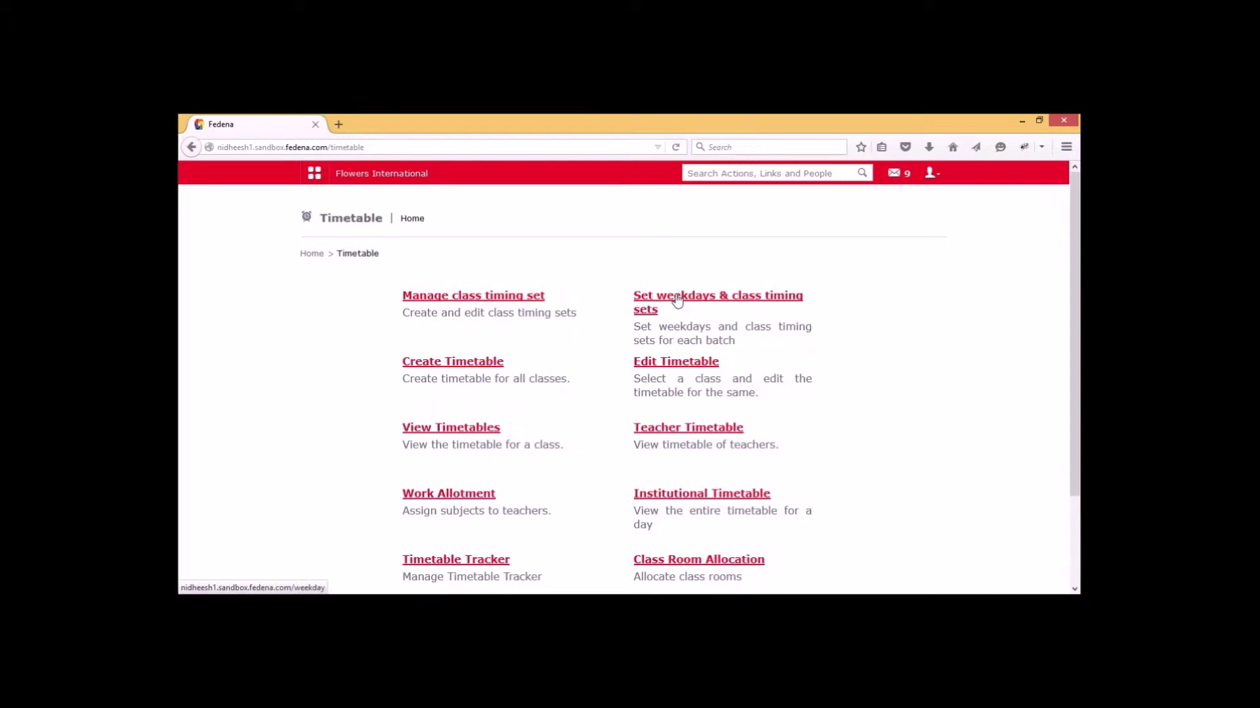
left_click(677, 300)
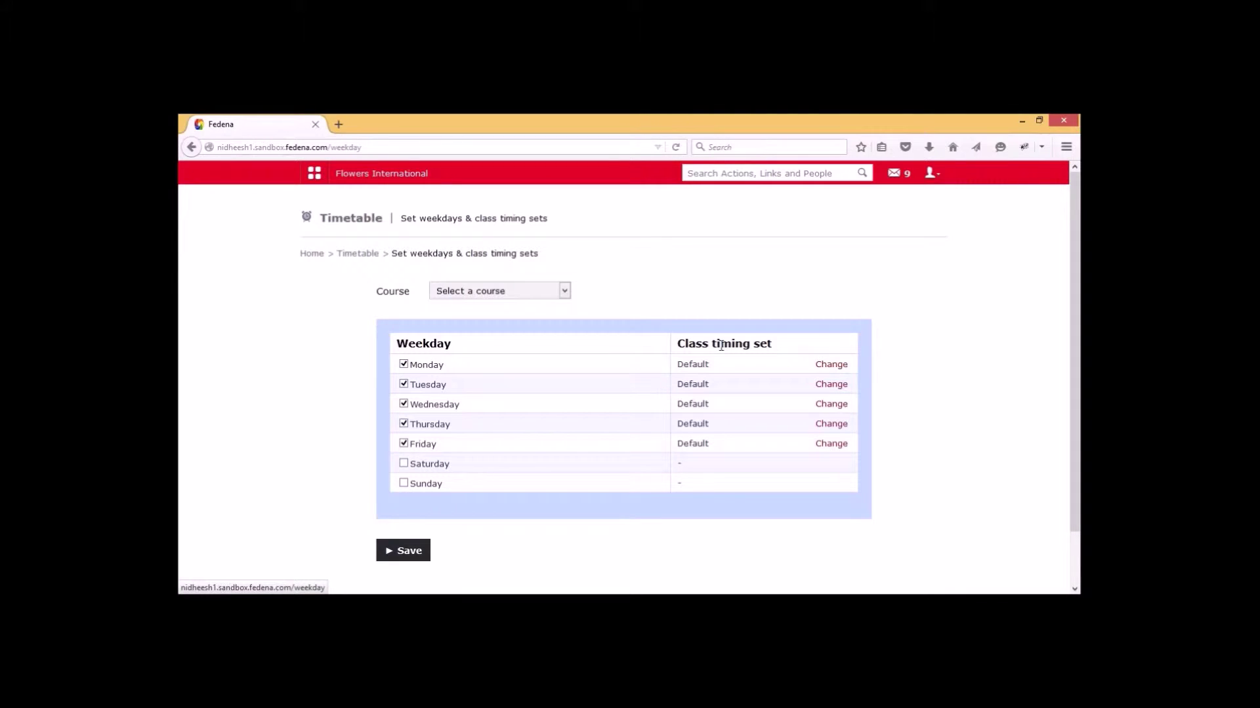
Step: Select course Grade 1(Normal) and batch G1 - A(2015-2016), leaving Friday included
left_click(547, 292)
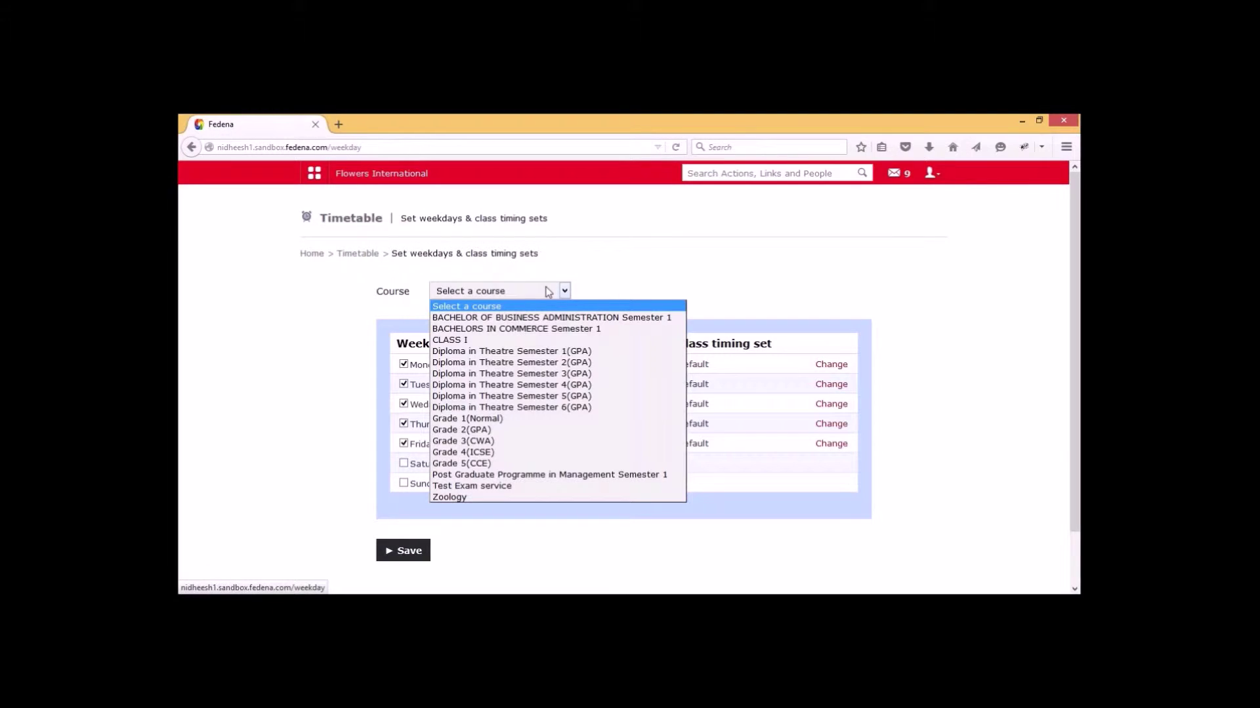
left_click(521, 420)
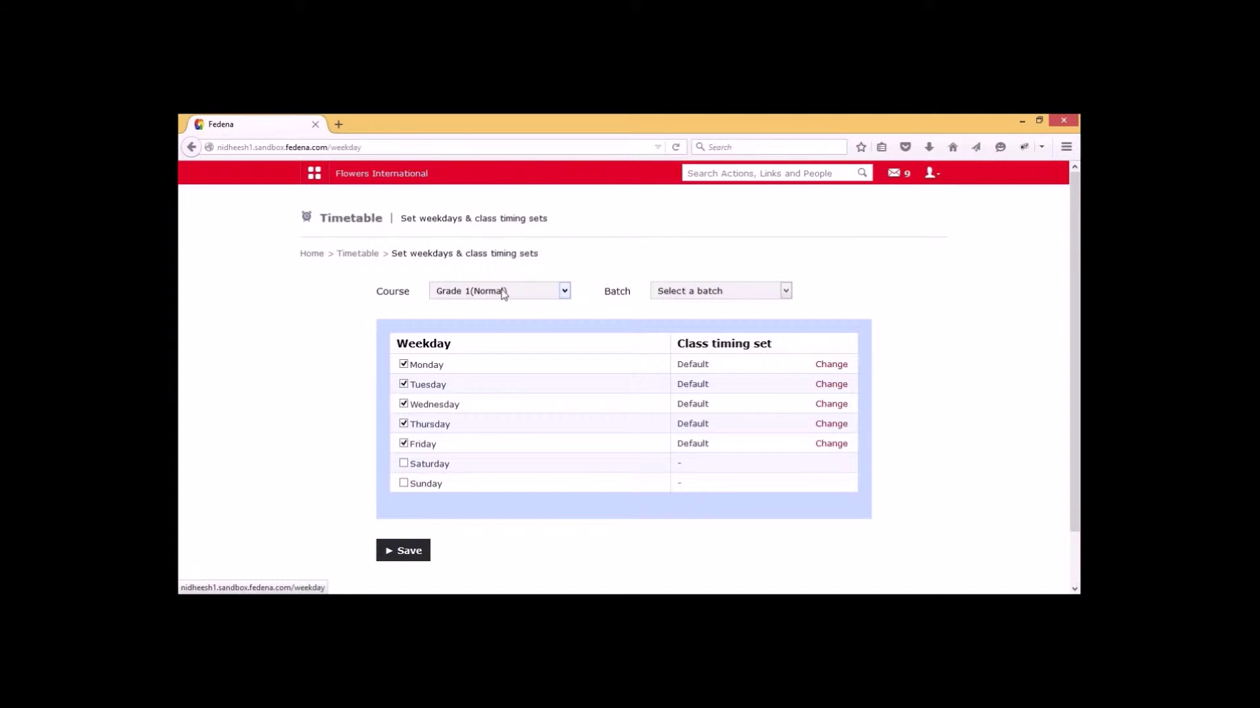
left_click(688, 291)
left_click(686, 319)
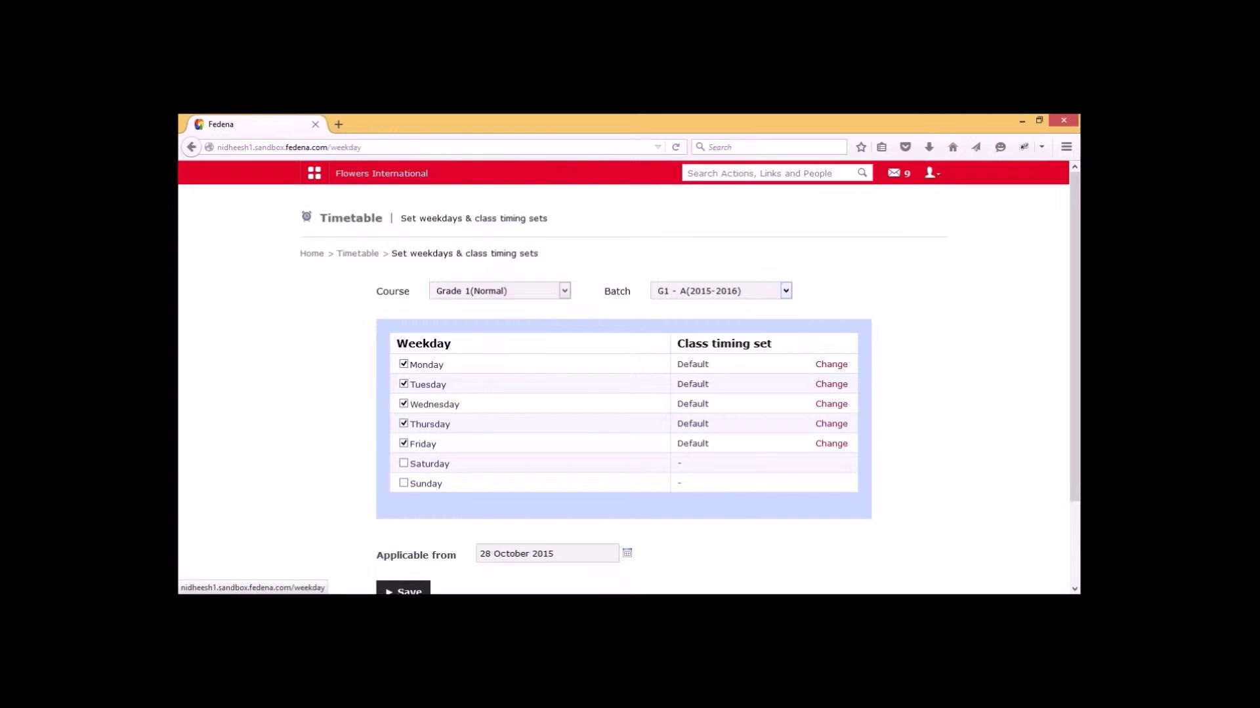
left_click(404, 444)
left_click(404, 444)
Step: Assign the G1 timing set to Monday, Tuesday and Wednesday, leaving Thursday and Friday on Default
left_click(831, 364)
left_click(751, 367)
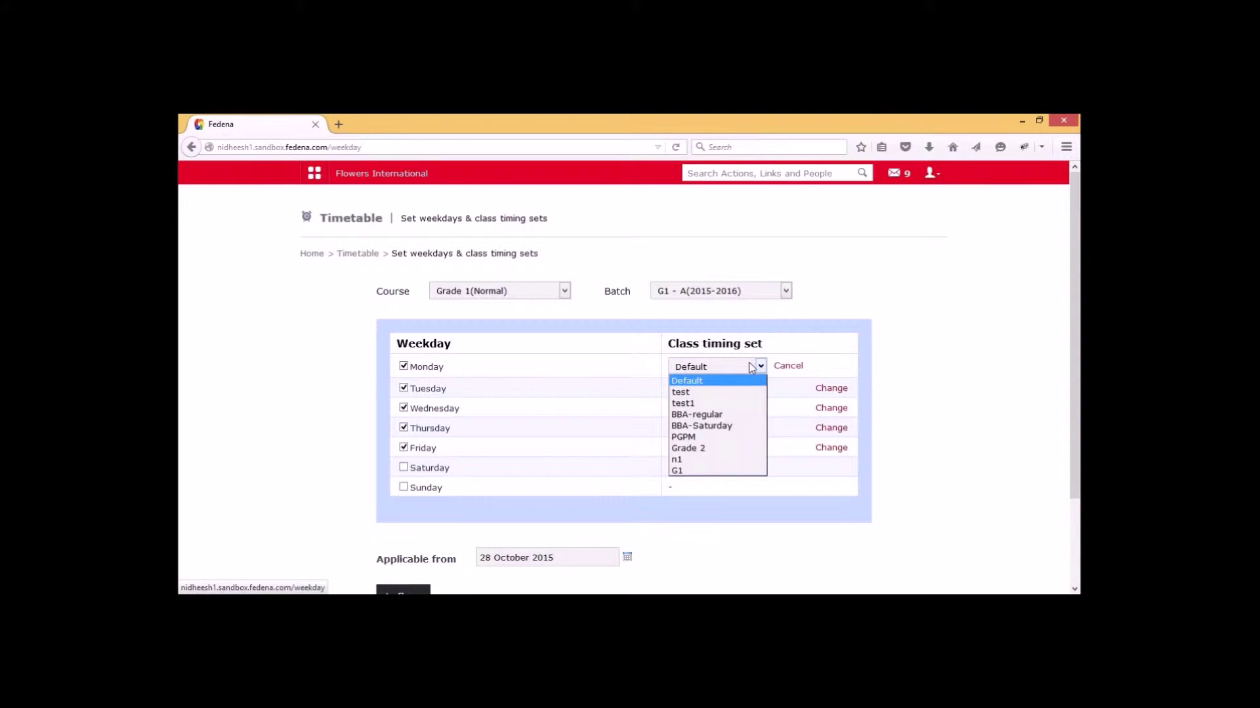
left_click(697, 471)
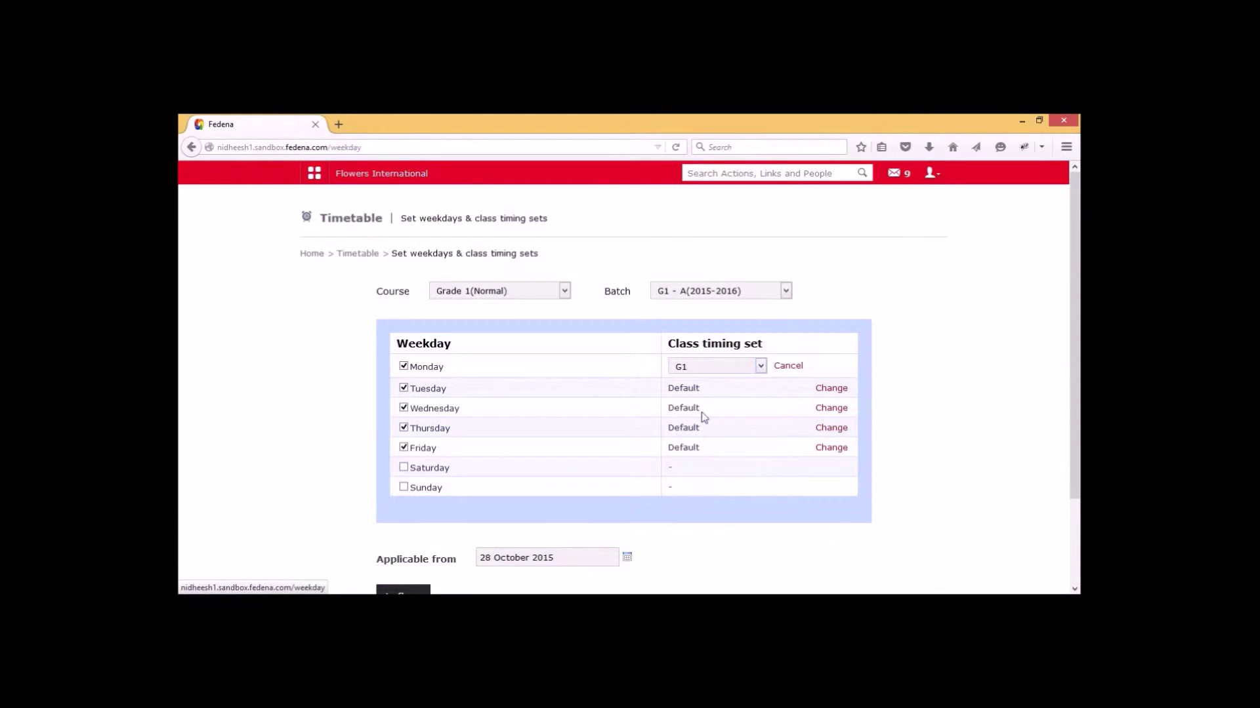
left_click(831, 389)
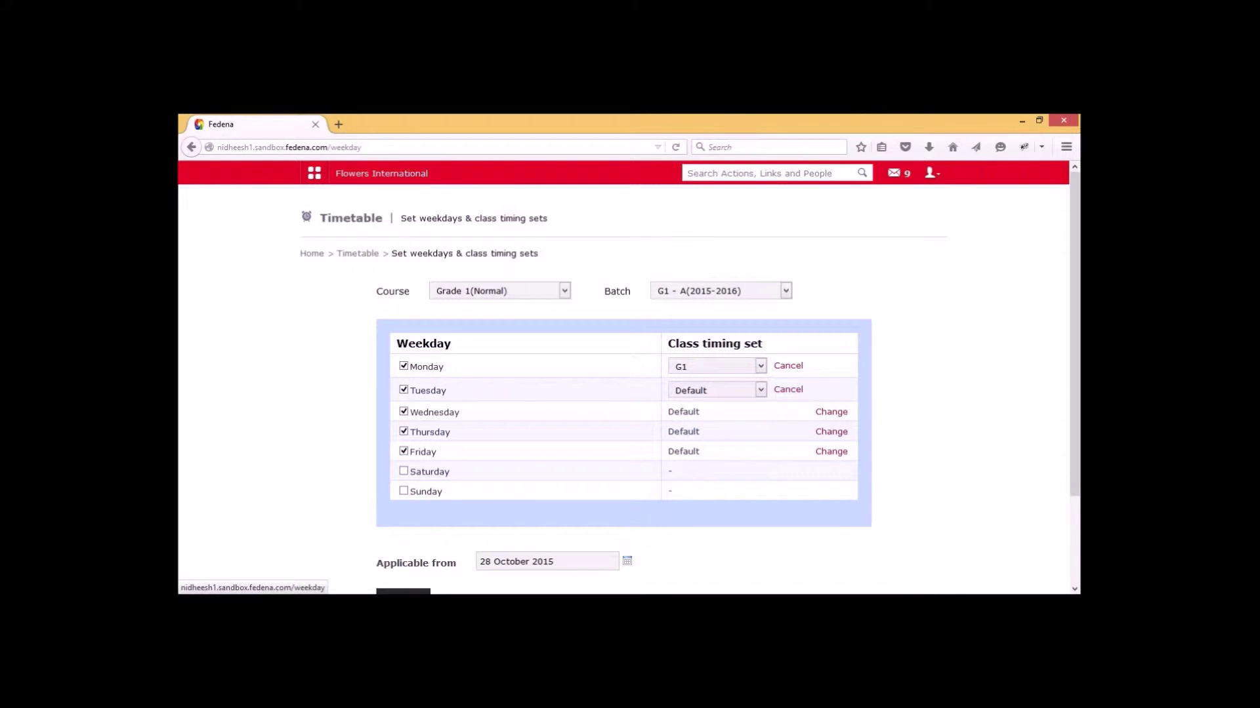
left_click(752, 392)
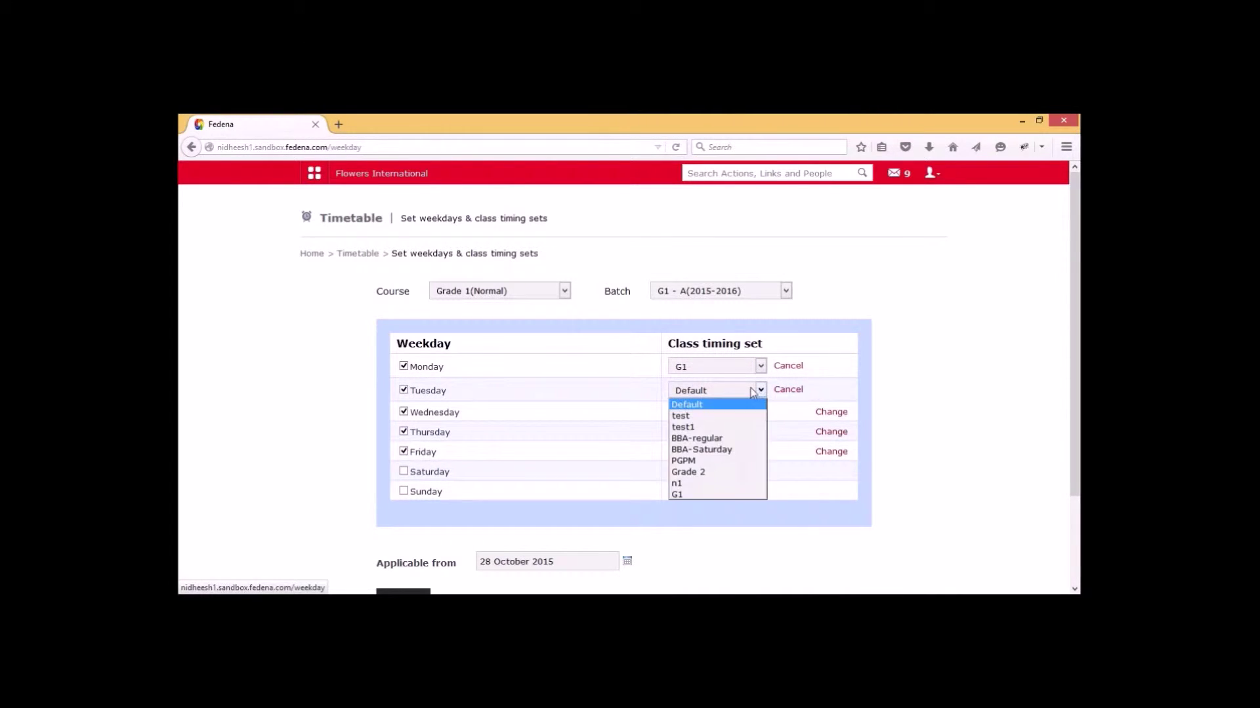
left_click(688, 497)
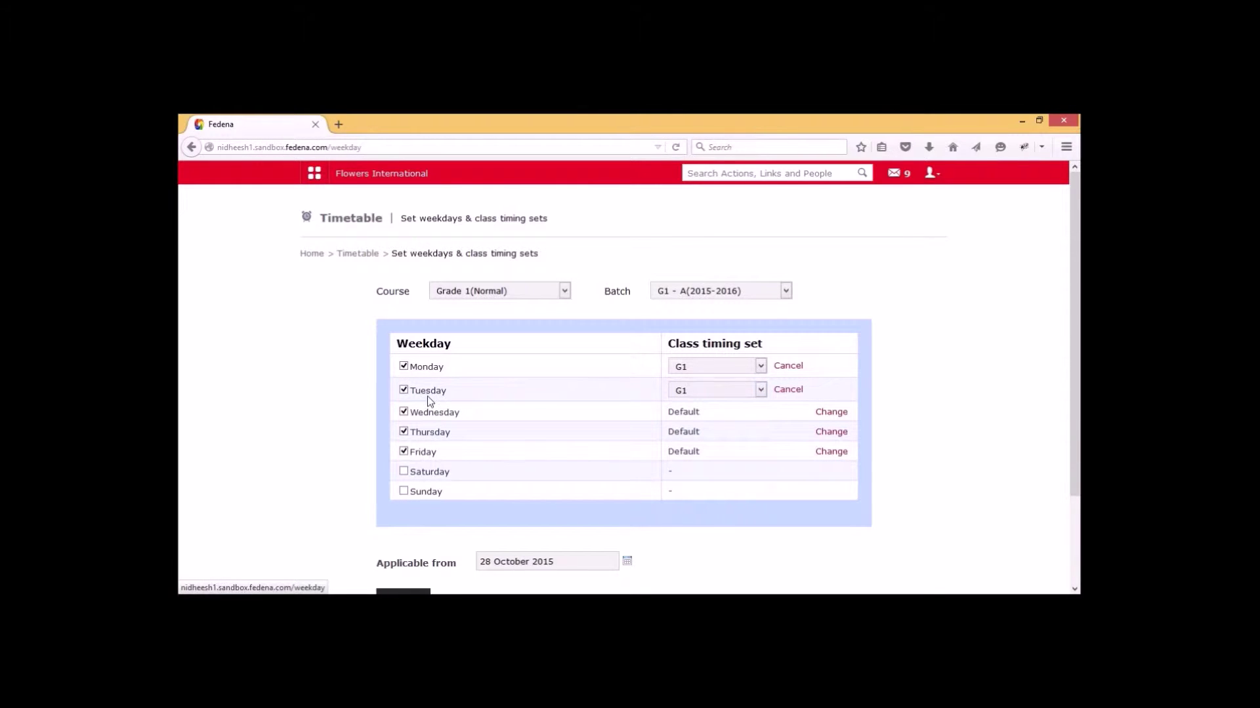
left_click(832, 412)
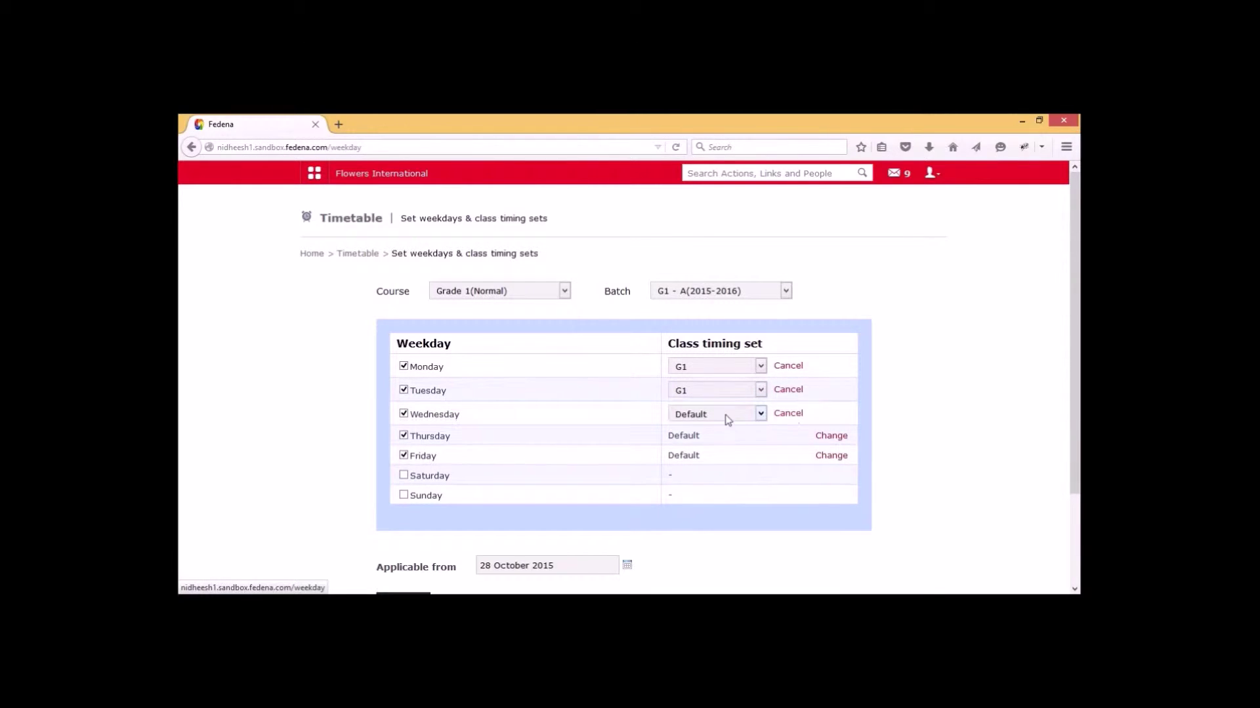
left_click(727, 414)
left_click(688, 518)
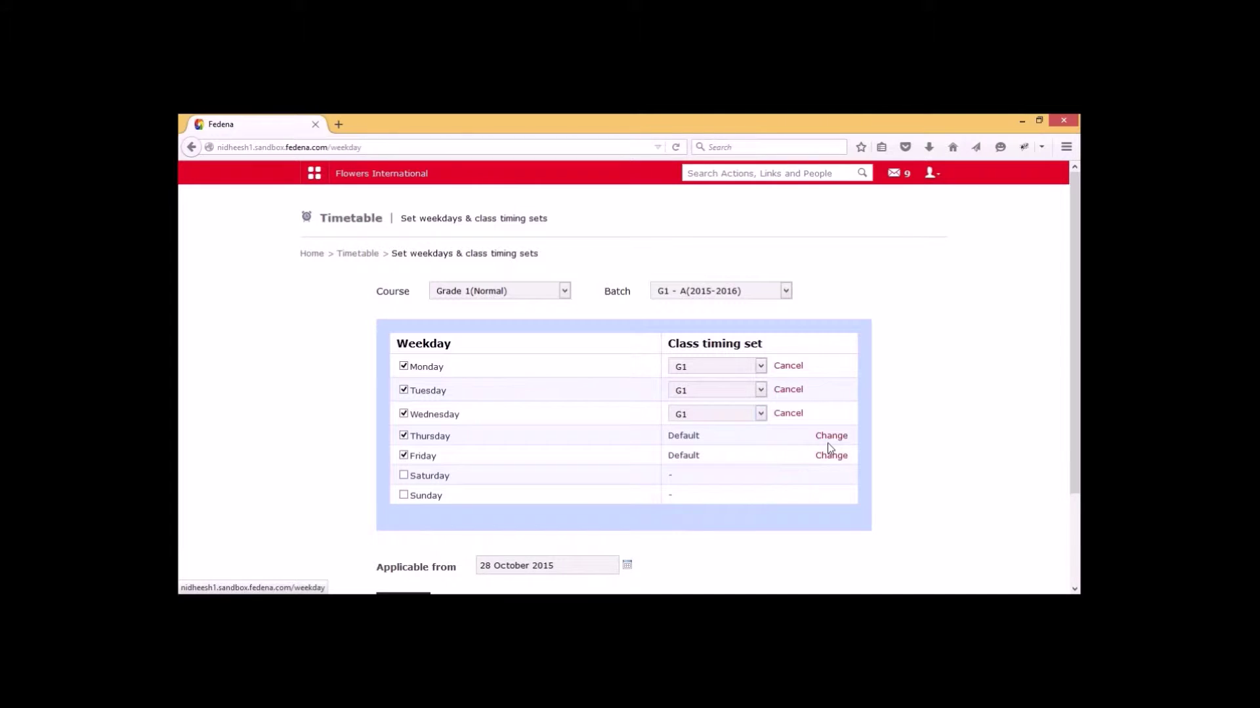
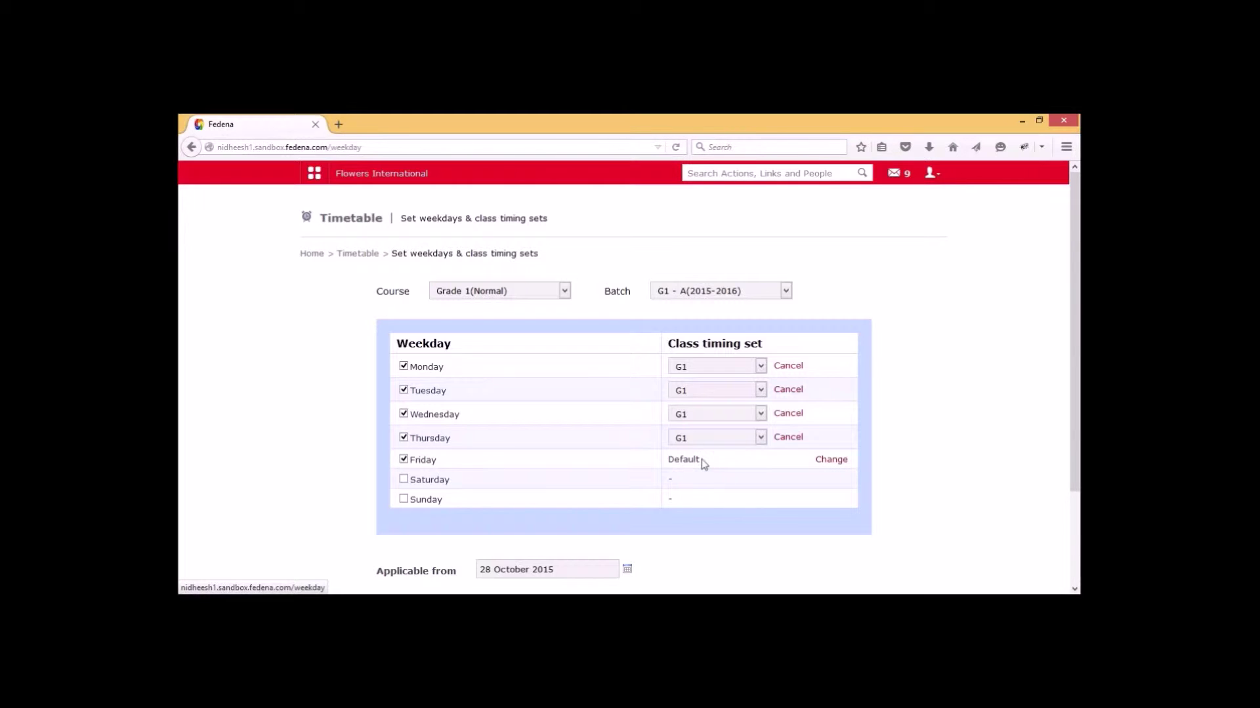
Step: Switch Friday of batch G1 - A(2015-2016) to the Grade 2 timing set and save the weekday settings
left_click(830, 460)
left_click(761, 462)
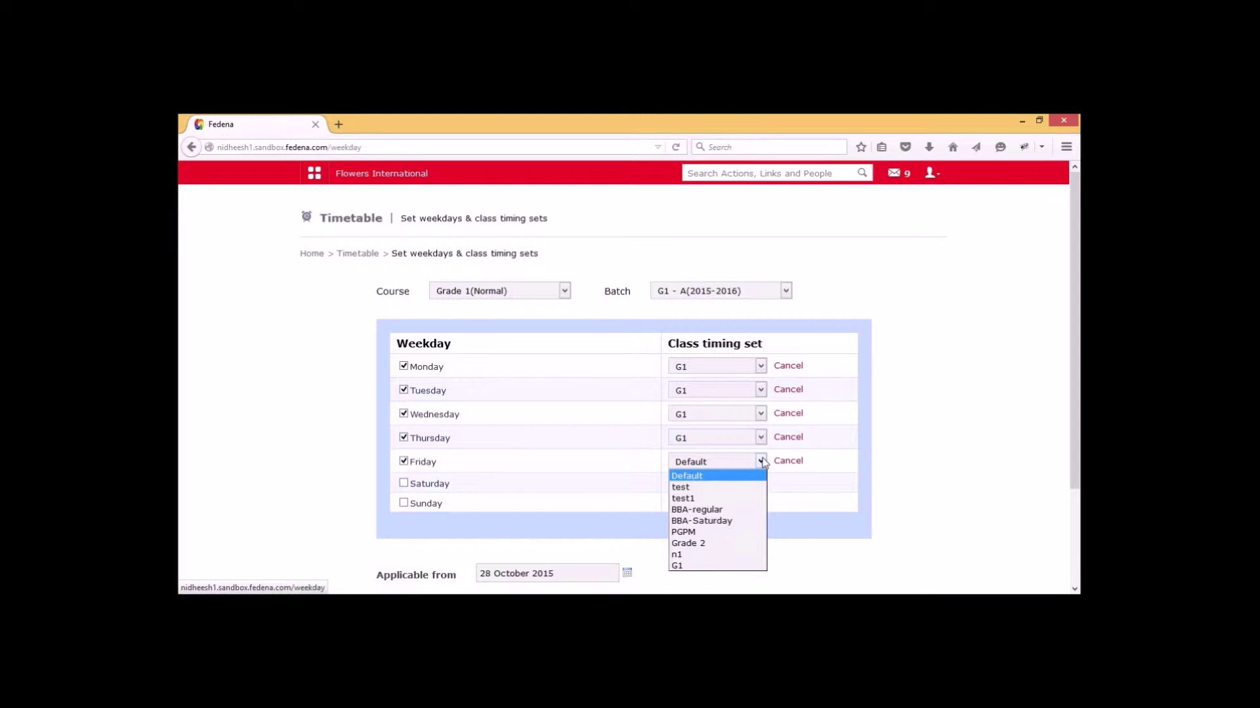
left_click(704, 550)
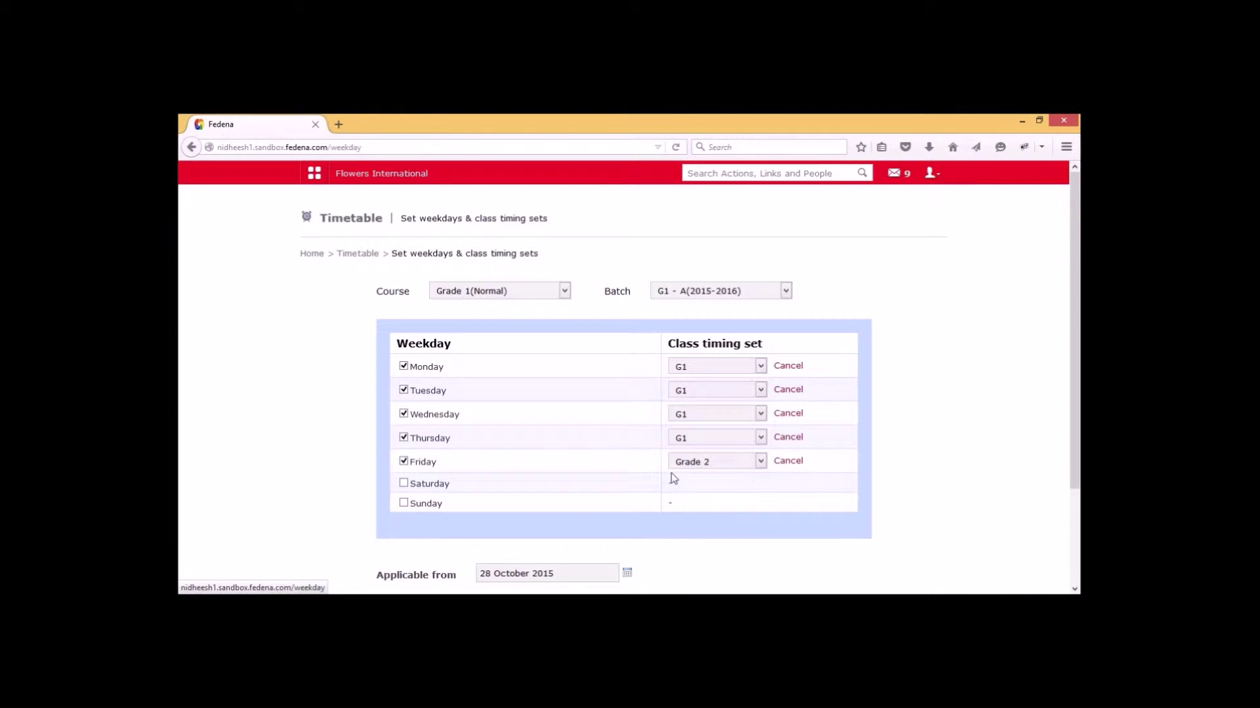
scroll(675, 479, "down", 3)
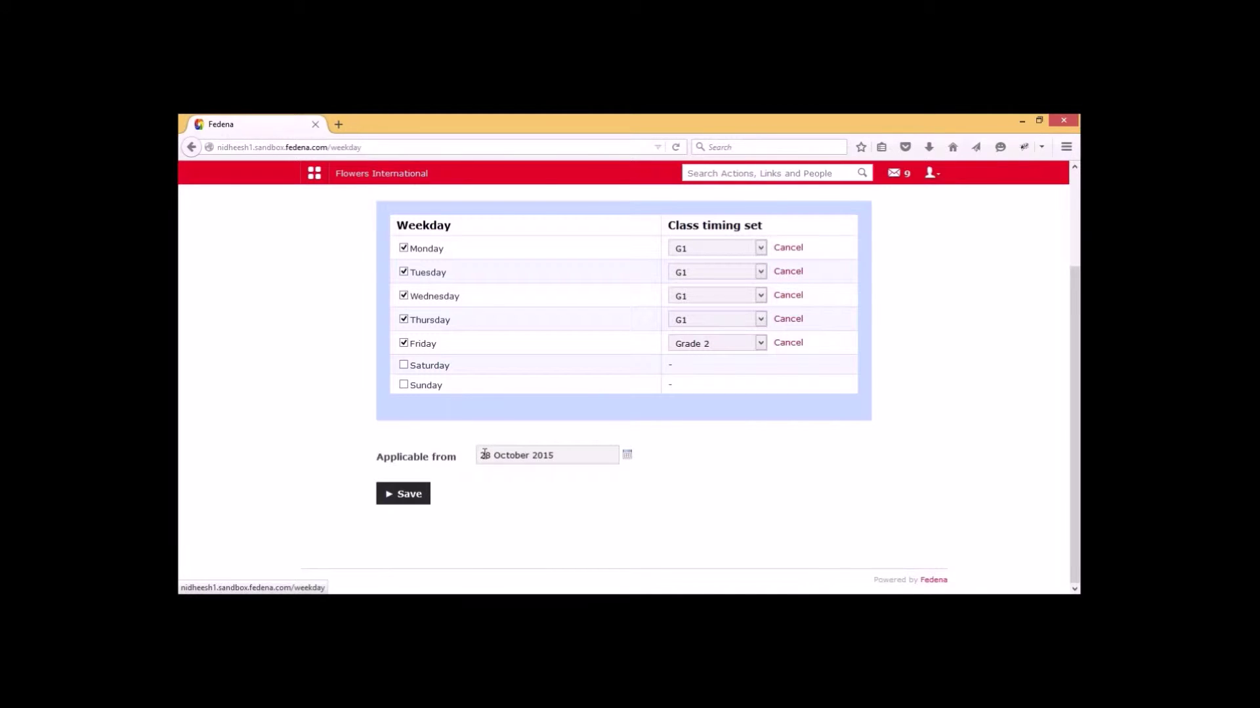
scroll(590, 393, "up", 3)
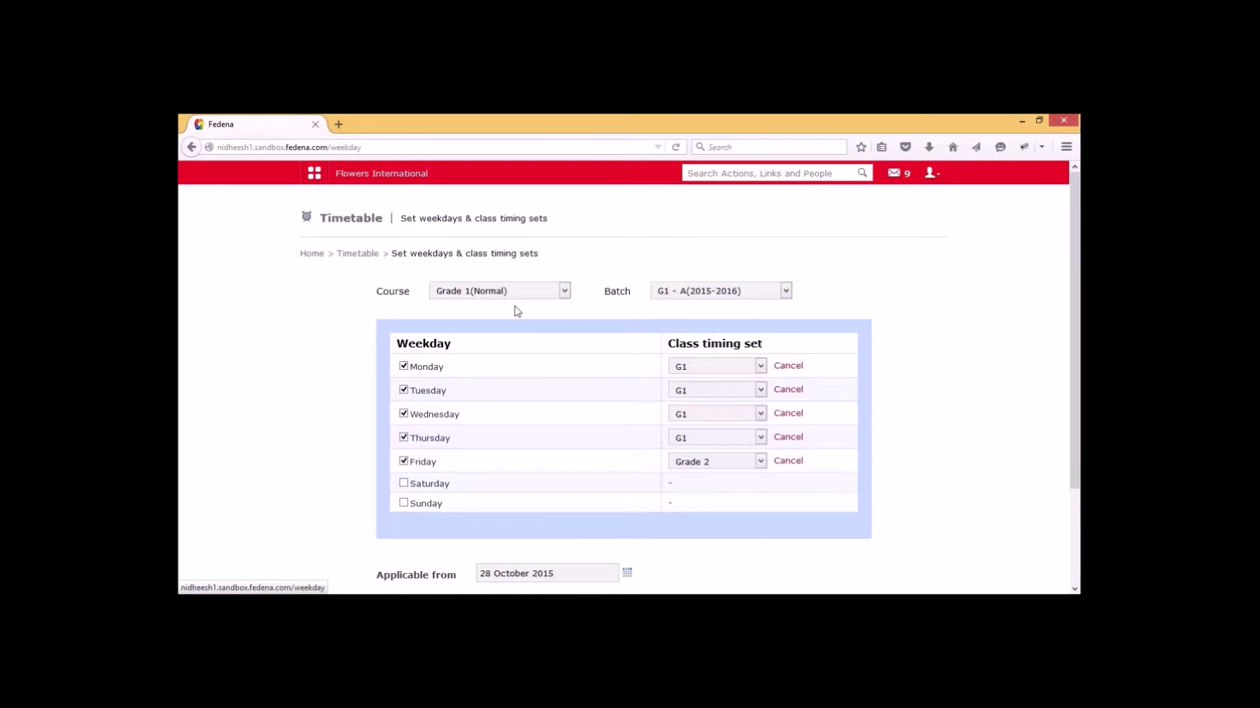
scroll(573, 533, "down", 3)
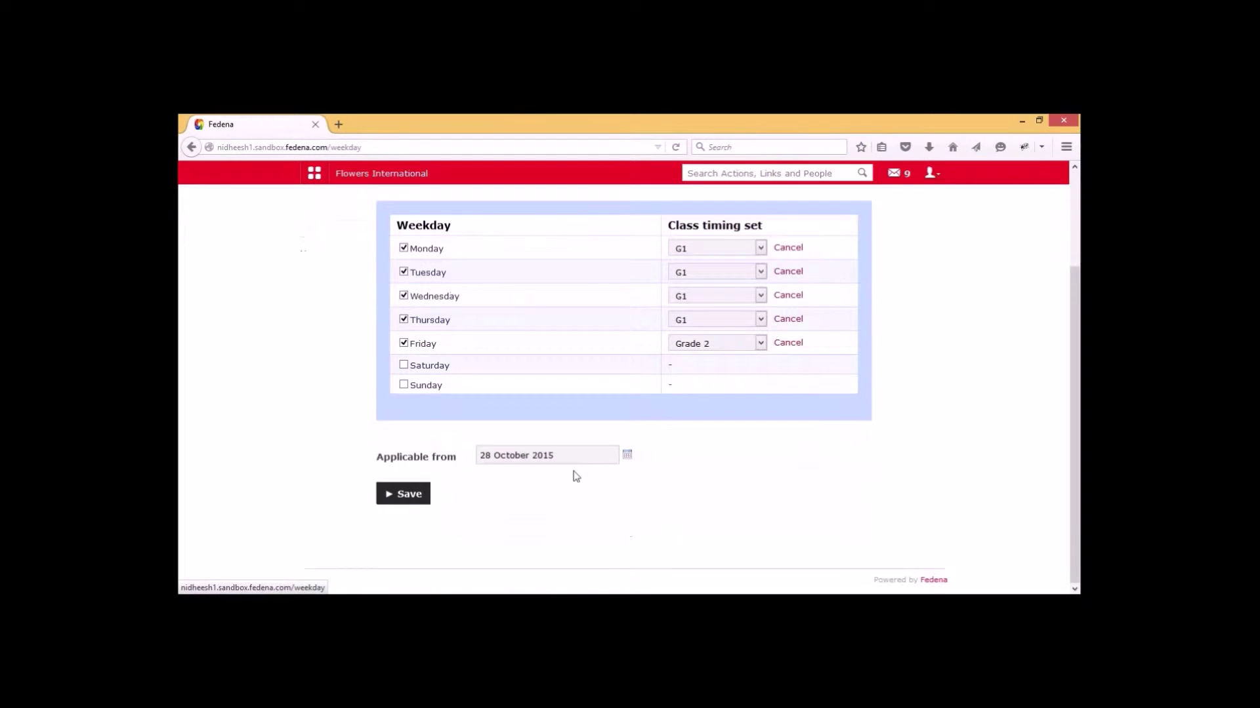
left_click(402, 495)
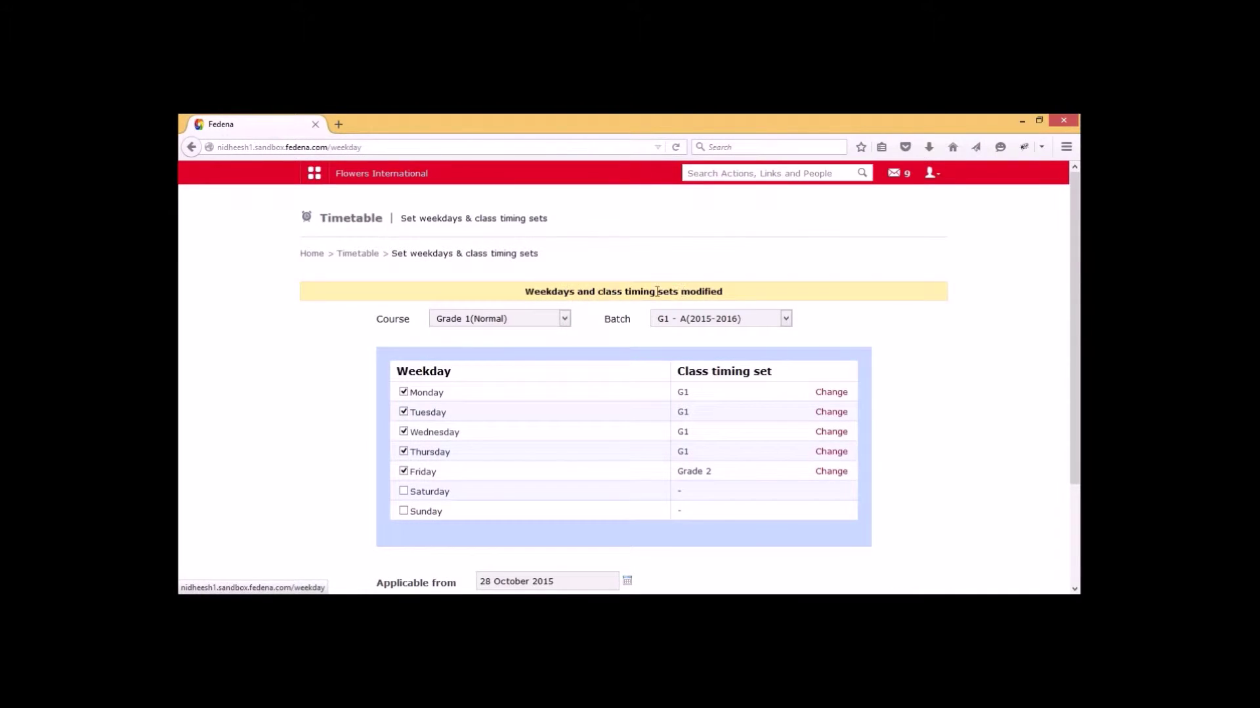
Step: Create a new timetable running 28 October 2015 to 28 November 2015
left_click(357, 254)
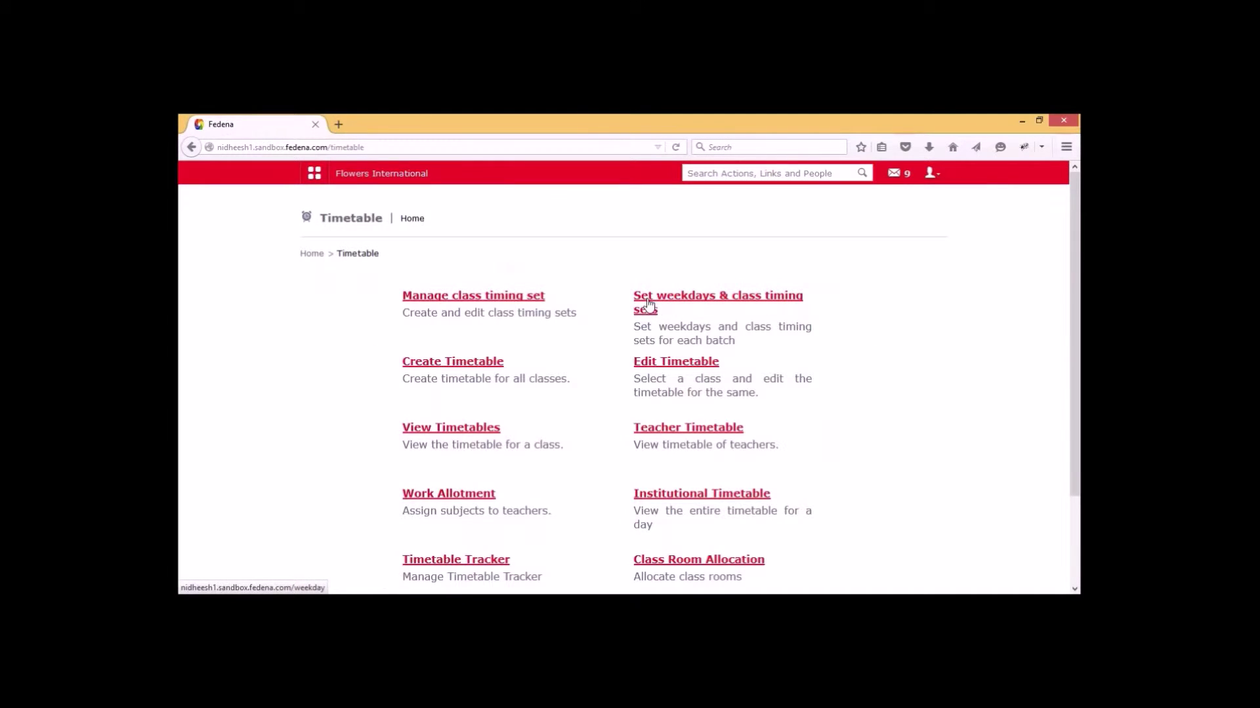
left_click(434, 365)
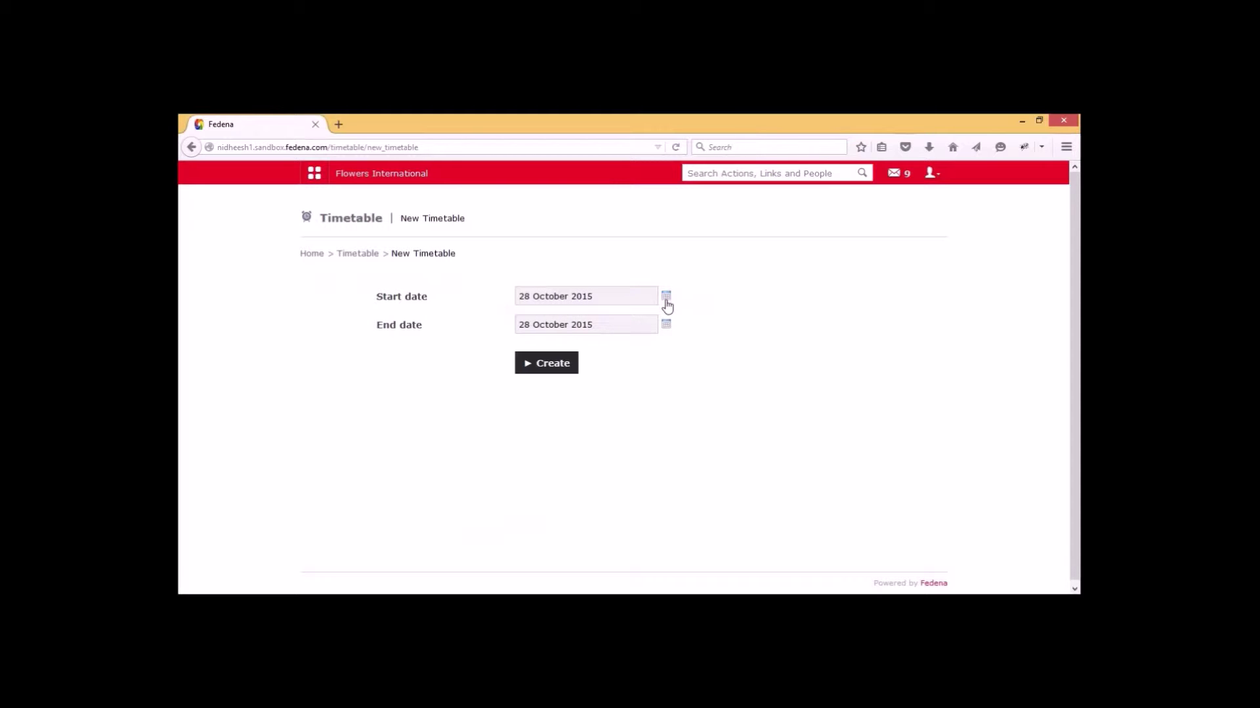
left_click(666, 324)
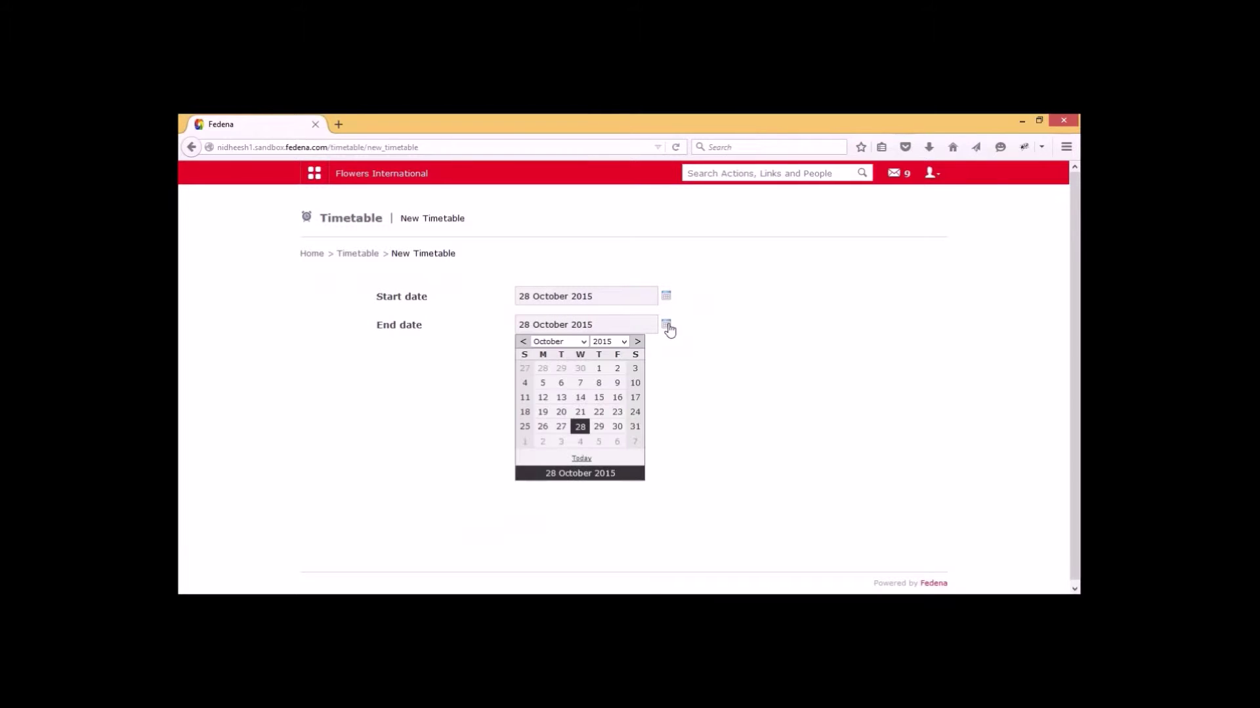
left_click(583, 342)
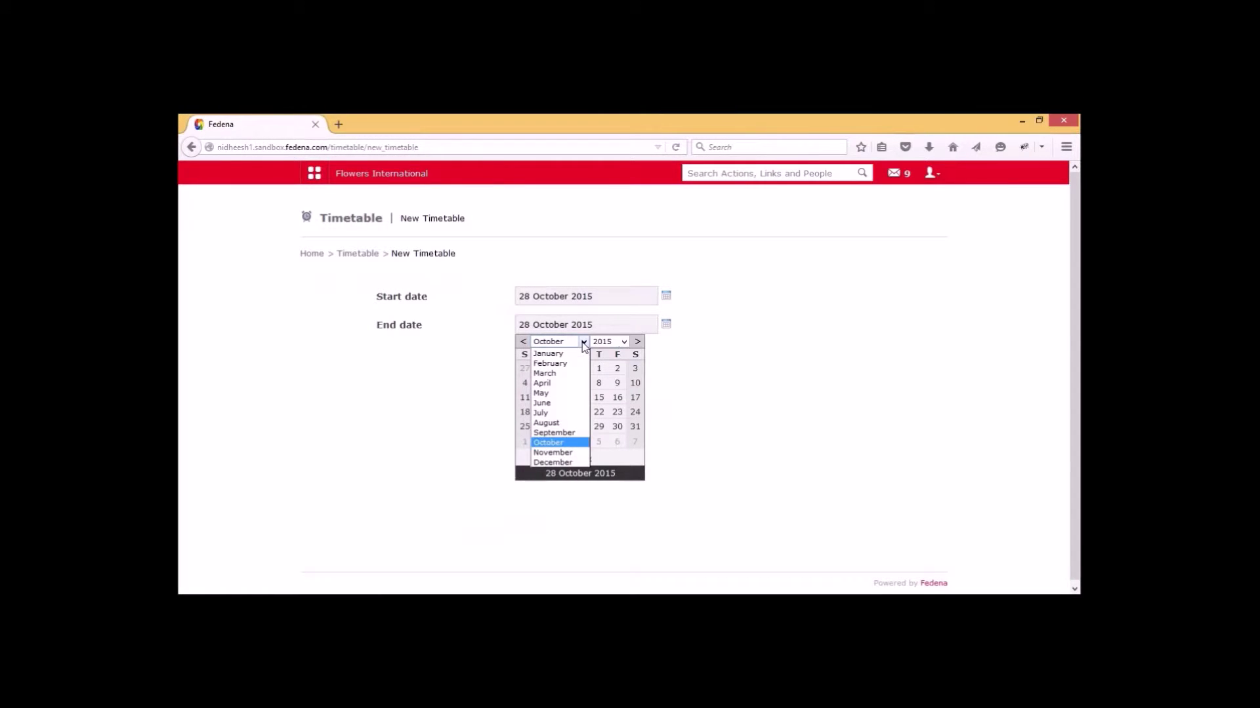
left_click(554, 453)
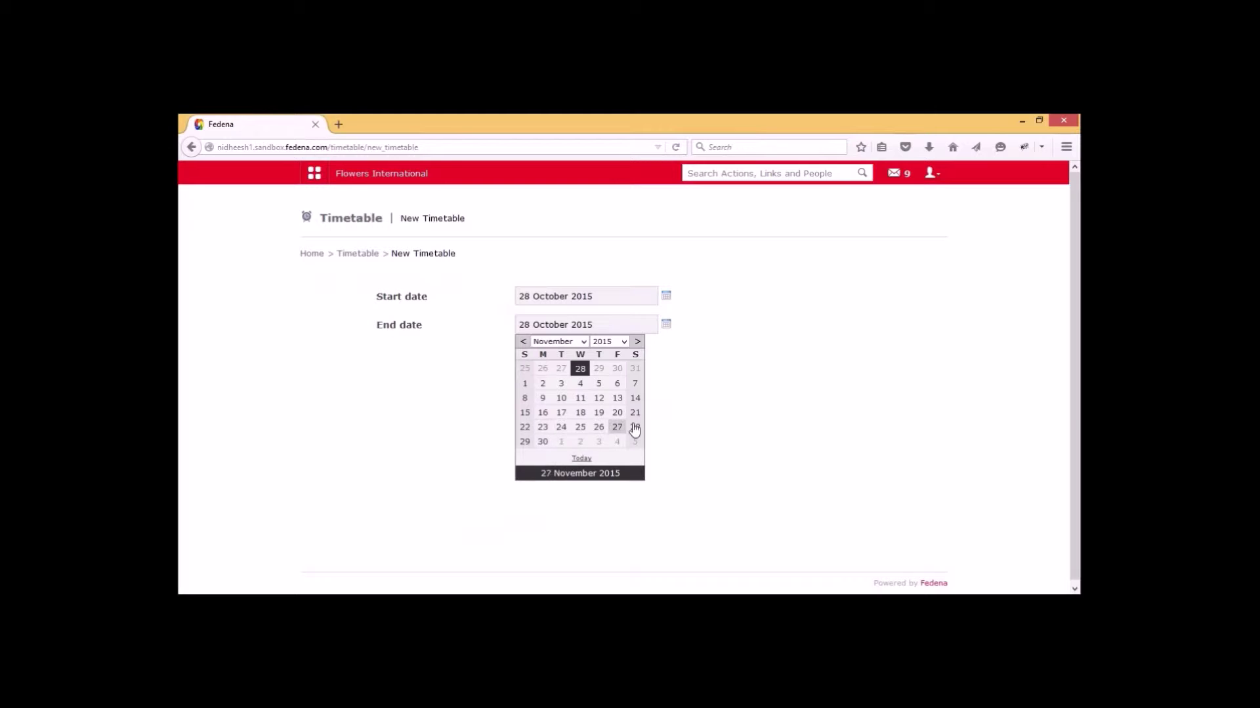
left_click(635, 428)
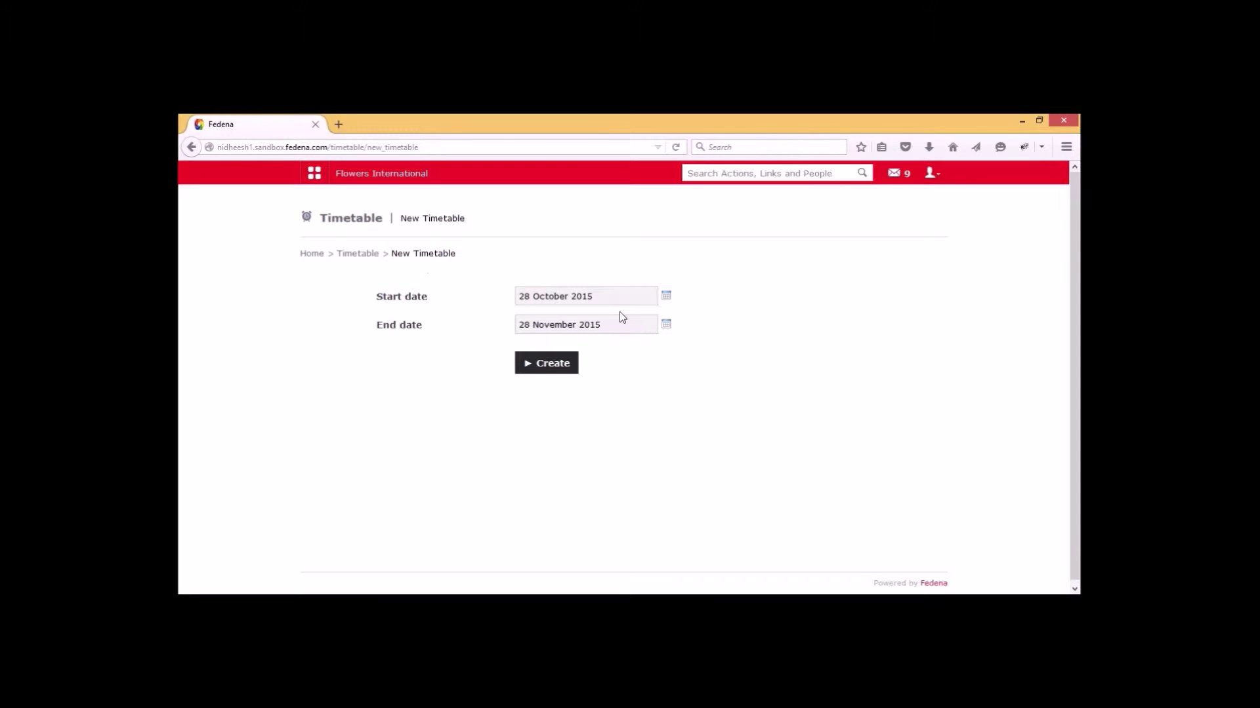
left_click(535, 365)
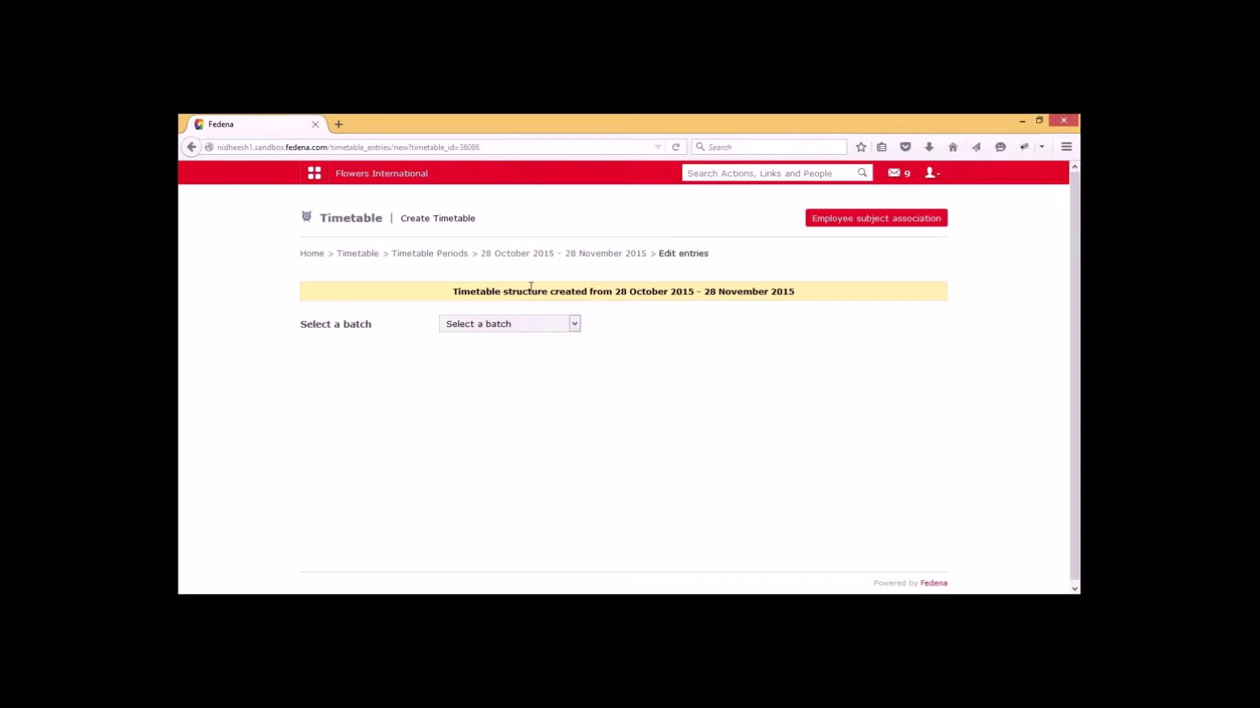
Step: Select batch G1 - A(2015-2016) and look over its Monday–Friday time-slot grid
left_click(574, 324)
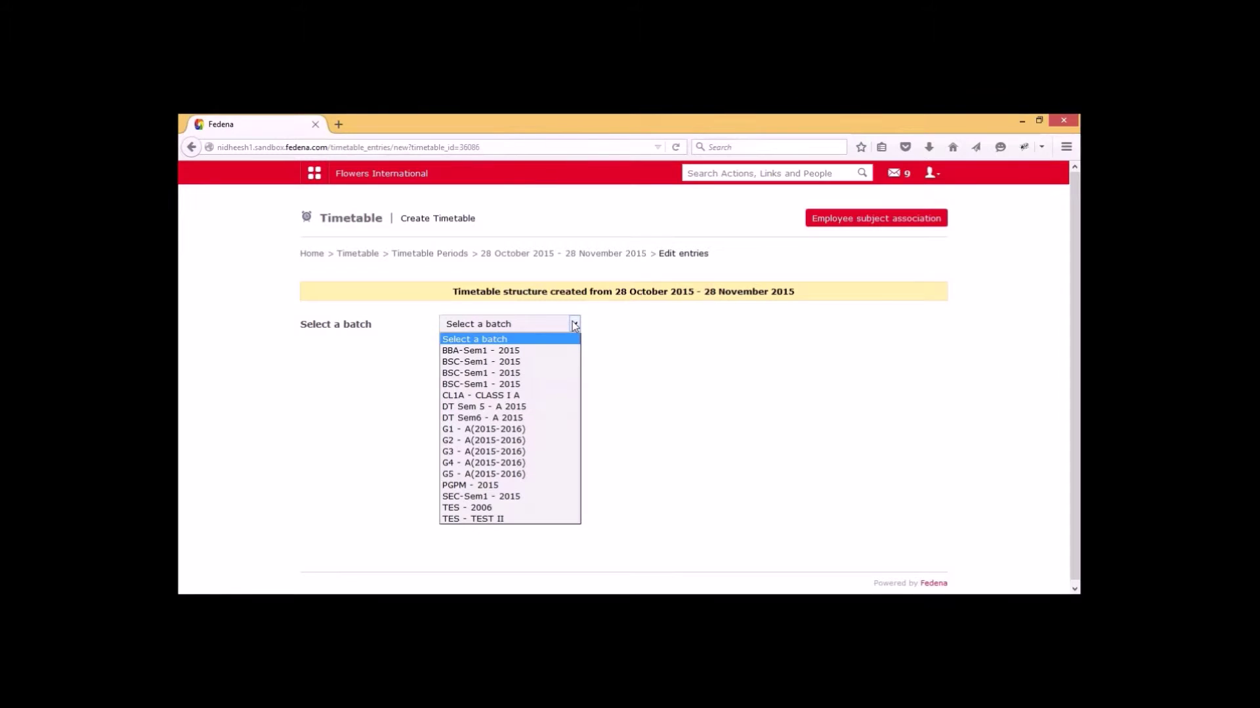
left_click(533, 430)
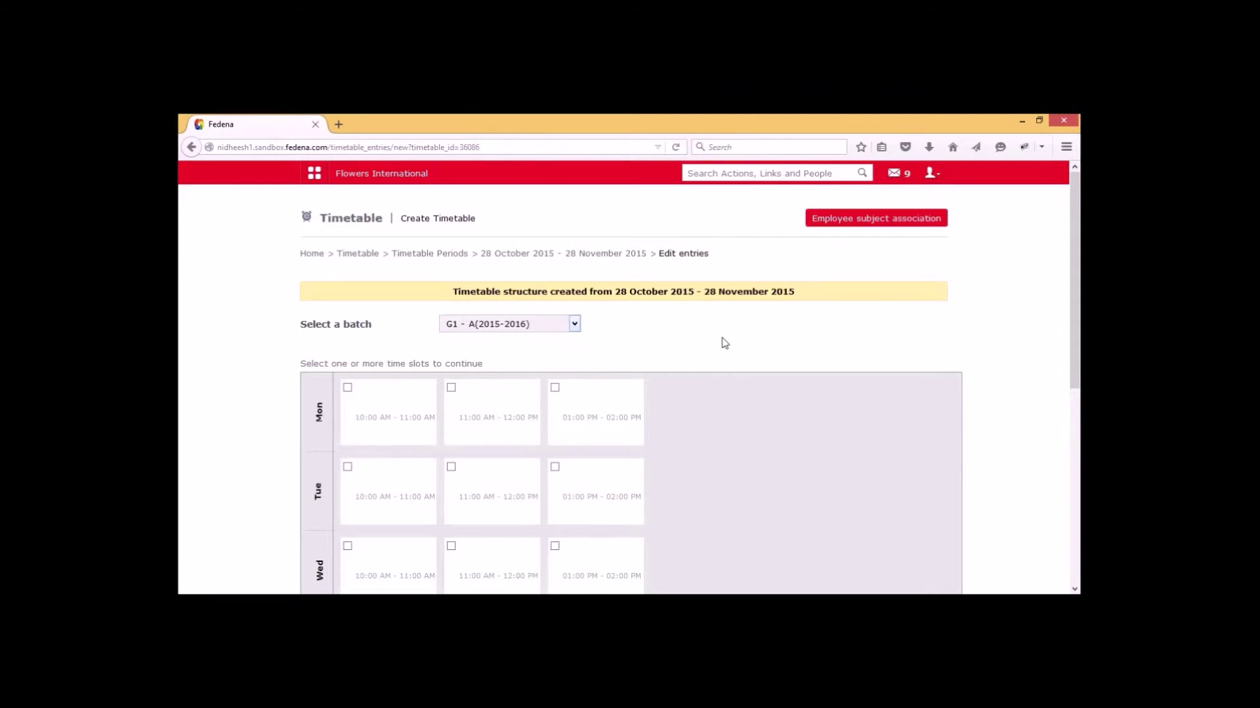
scroll(724, 343, "down", 5)
scroll(723, 343, "up", 4)
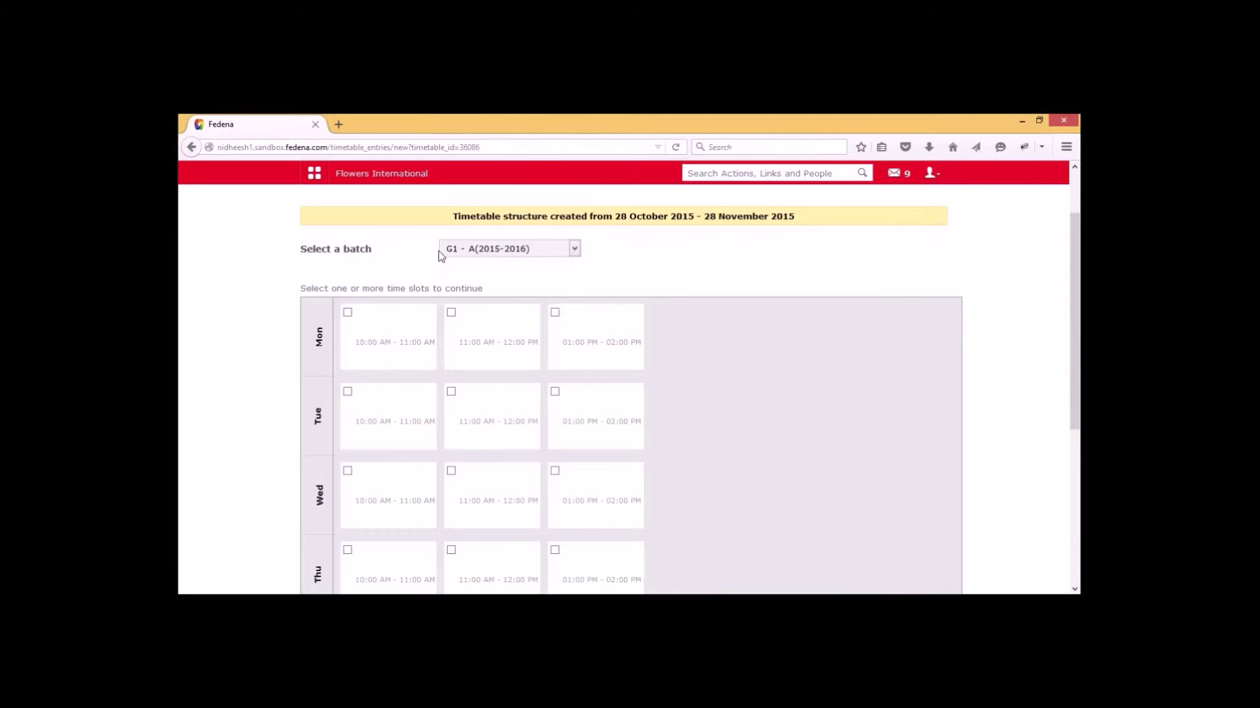
scroll(444, 368, "down", 4)
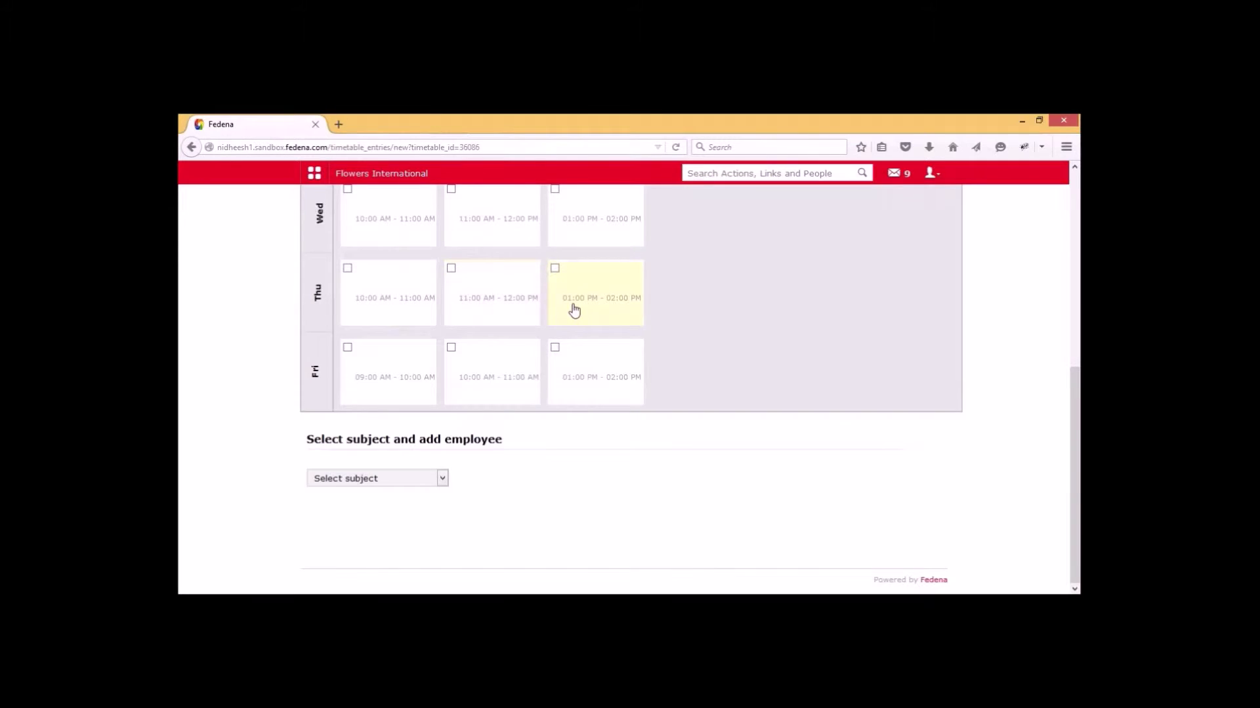
scroll(575, 310, "up", 4)
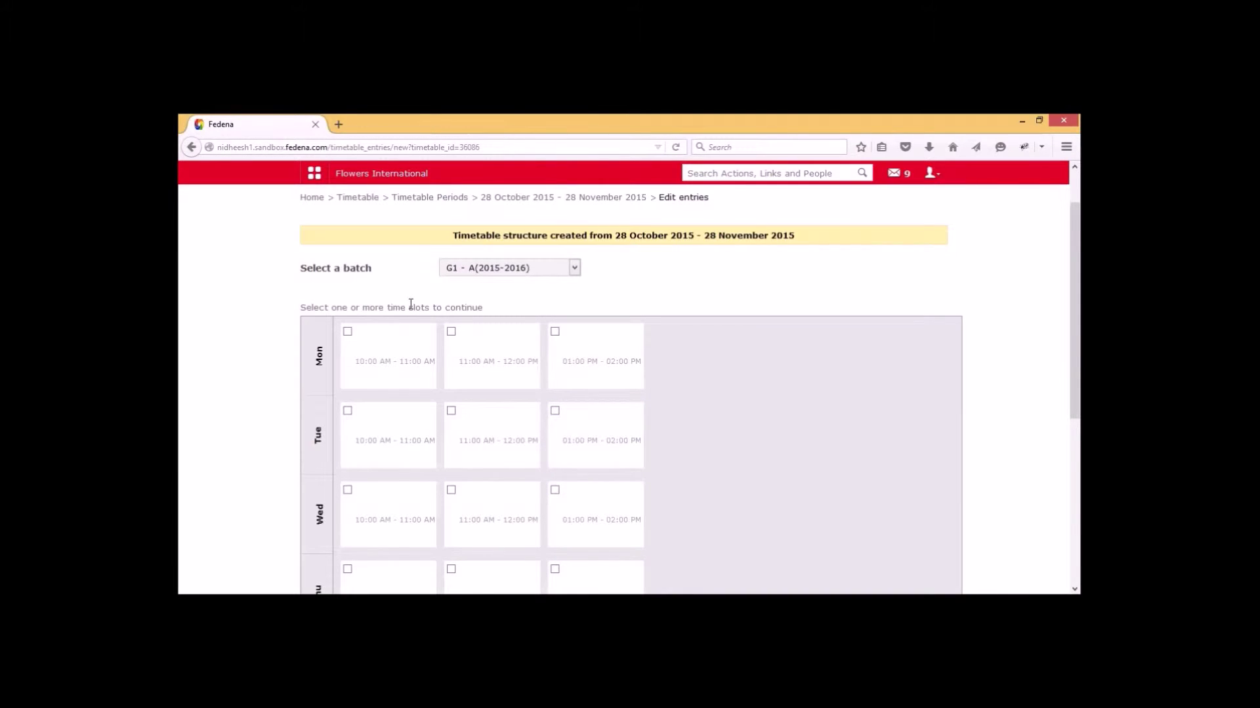
scroll(700, 439, "down", 4)
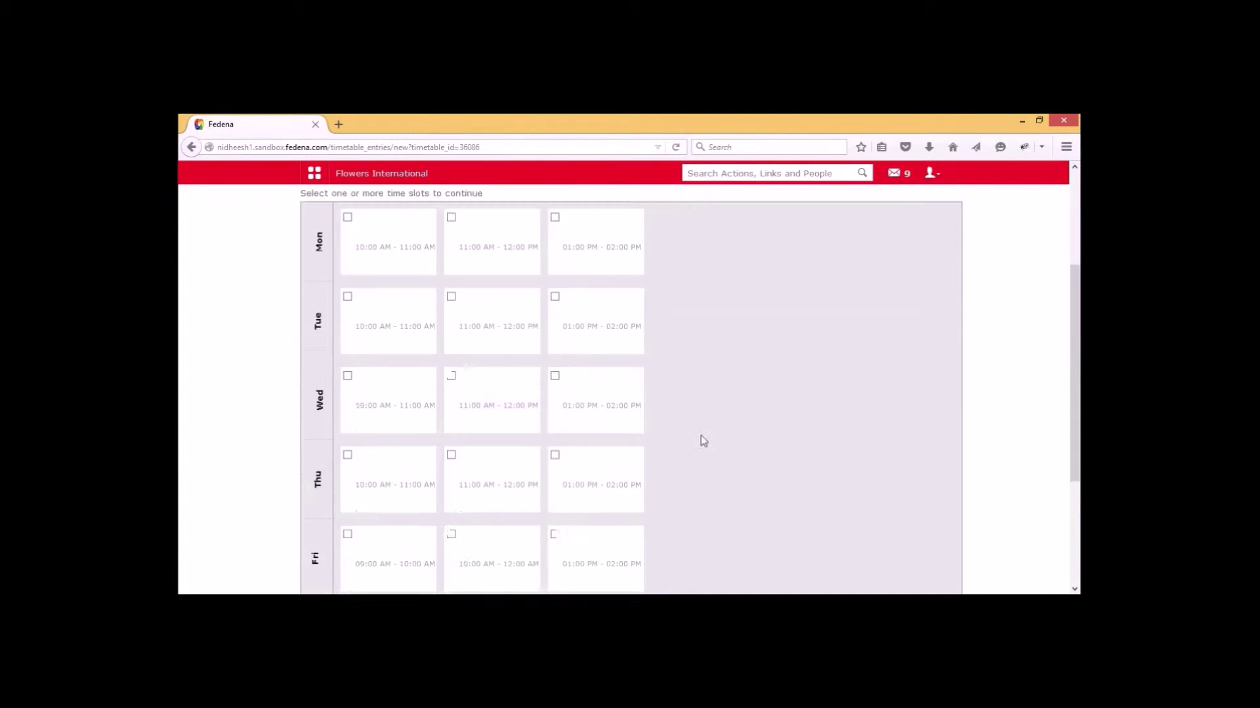
scroll(515, 360, "up", 2)
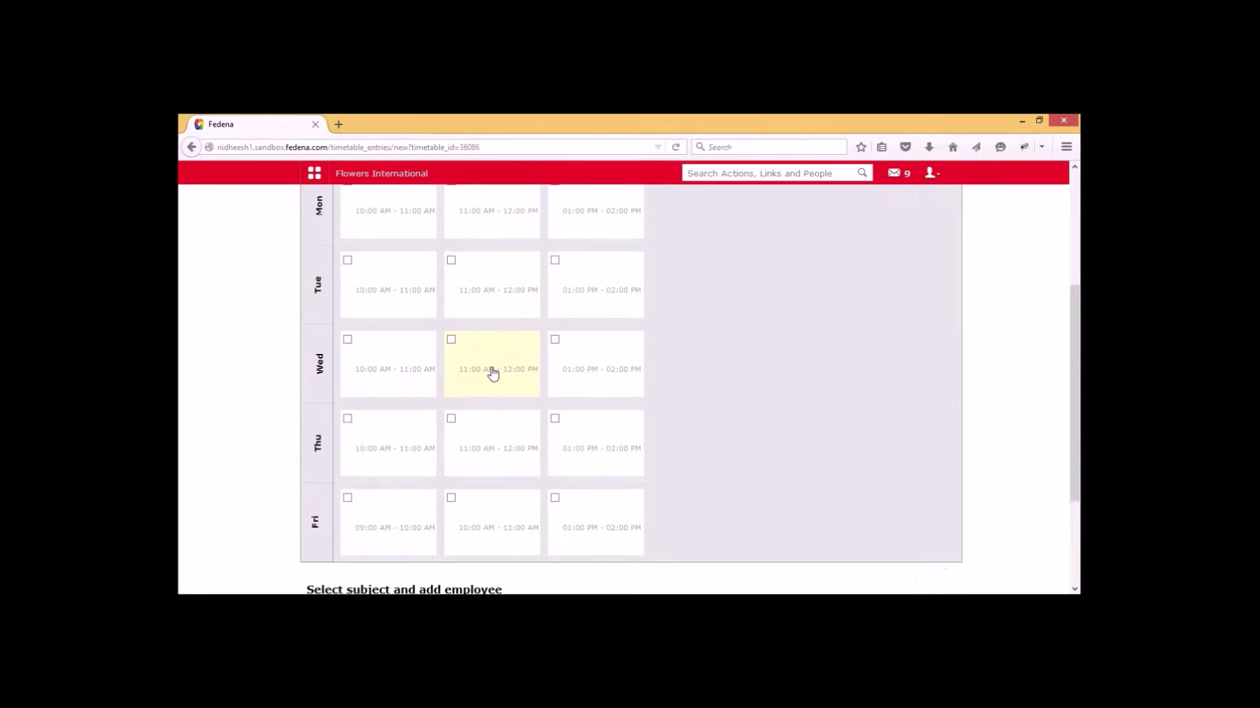
scroll(492, 372, "down", 2)
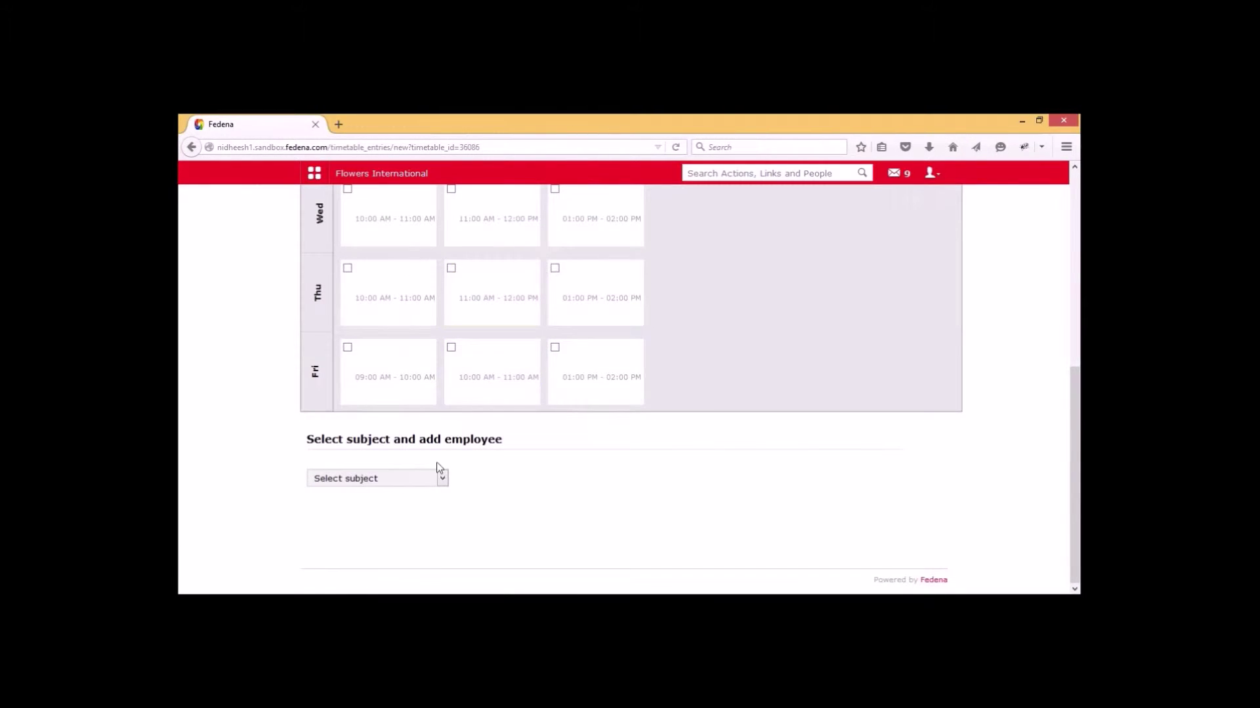
scroll(470, 382, "up", 5)
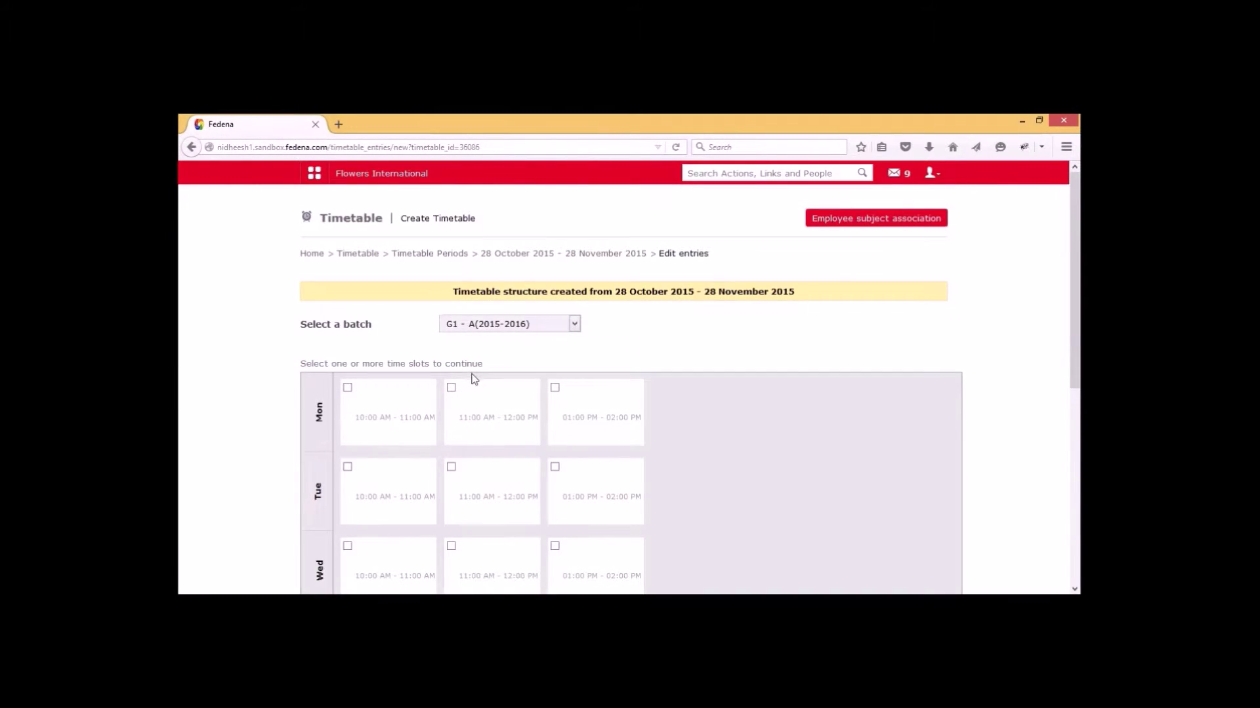
scroll(473, 377, "down", 5)
Step: Assign English with its teacher to the 10:00 AM period on Monday, Tuesday and Wednesday
left_click(407, 537)
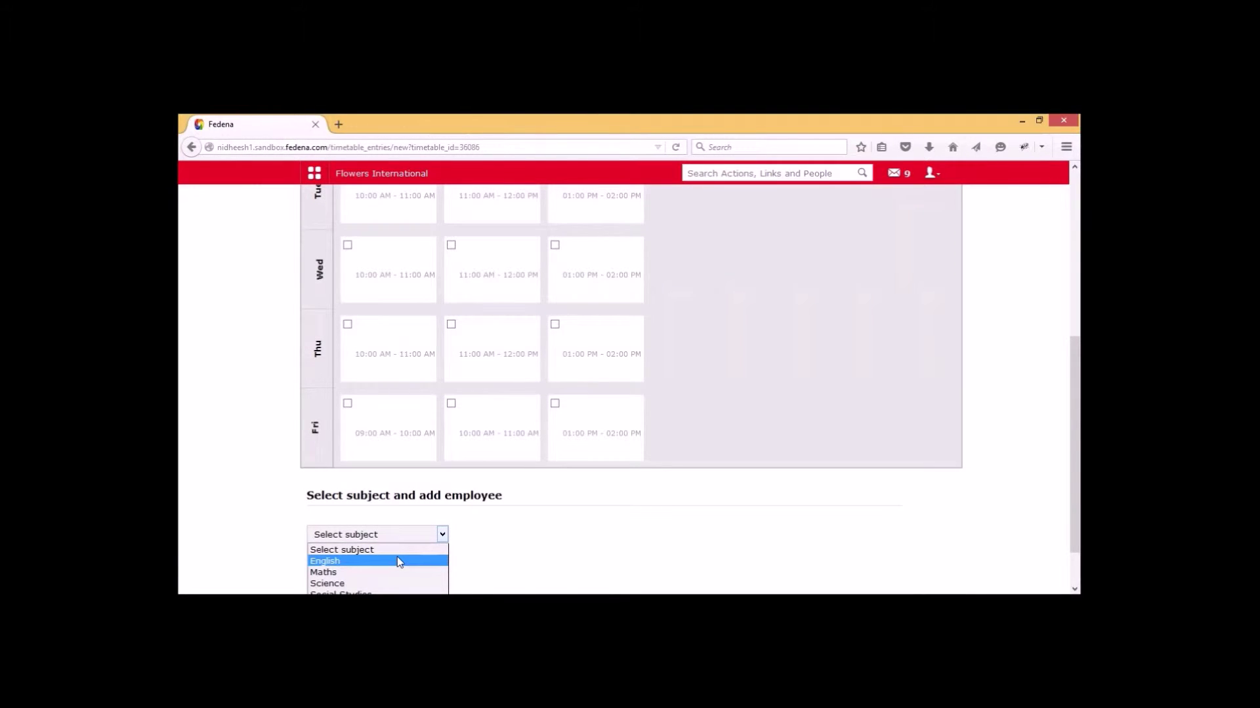
left_click(398, 560)
scroll(552, 512, "down", 3)
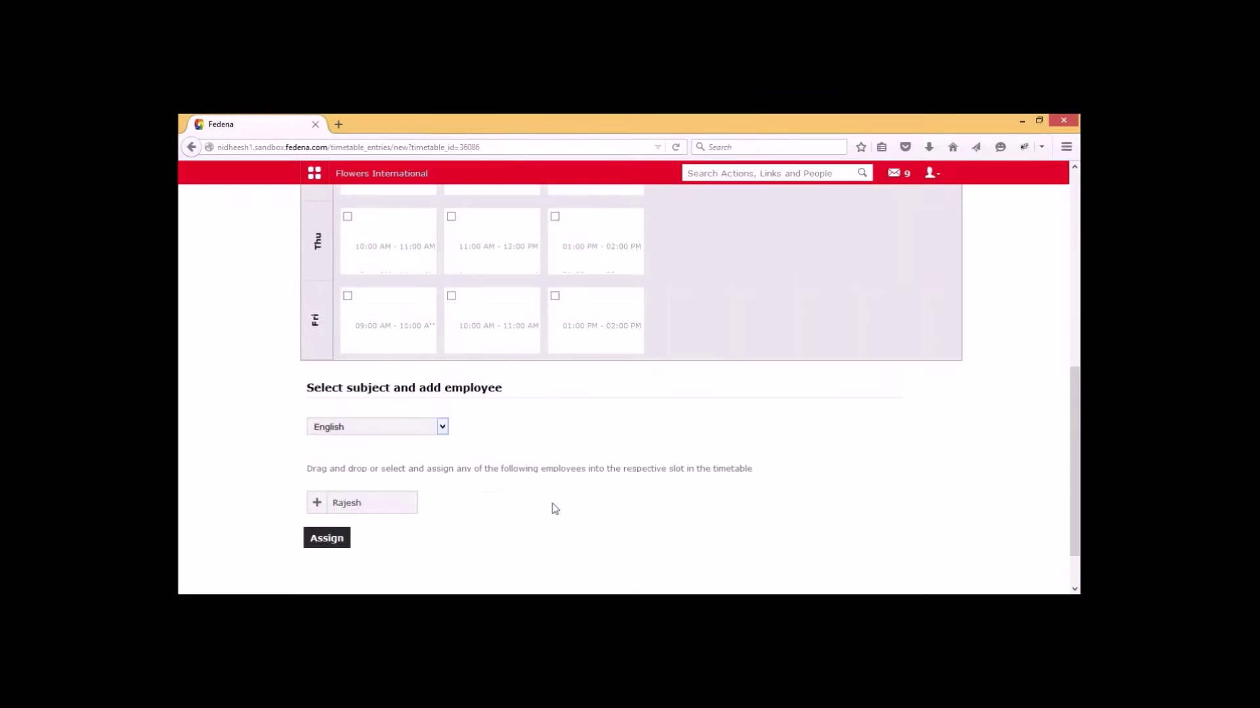
scroll(555, 501, "up", 10)
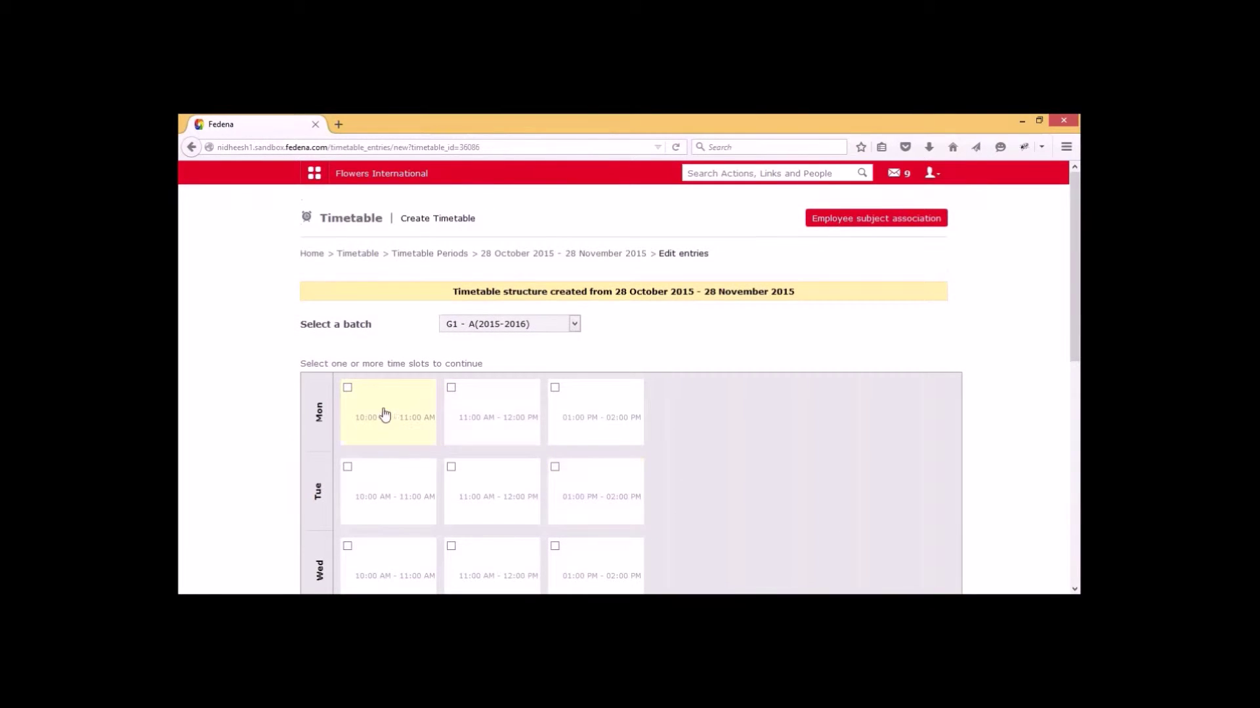
left_click(391, 415)
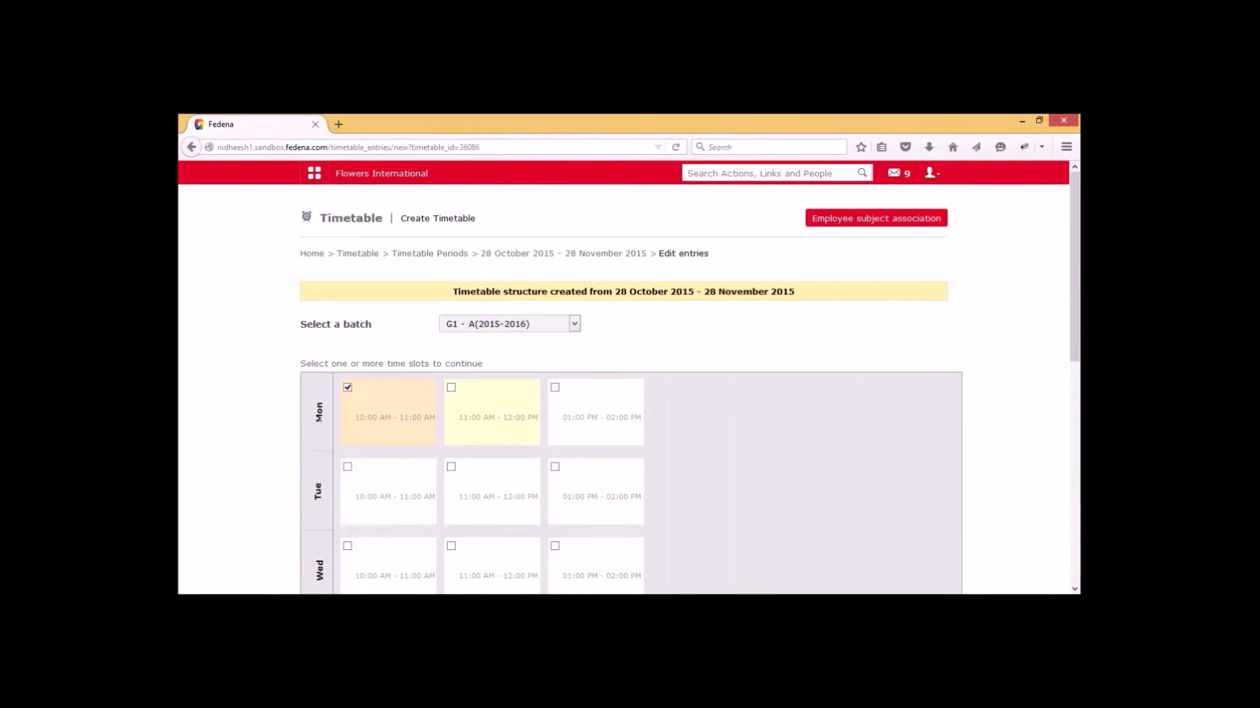
scroll(492, 413, "down", 3)
left_click(407, 281)
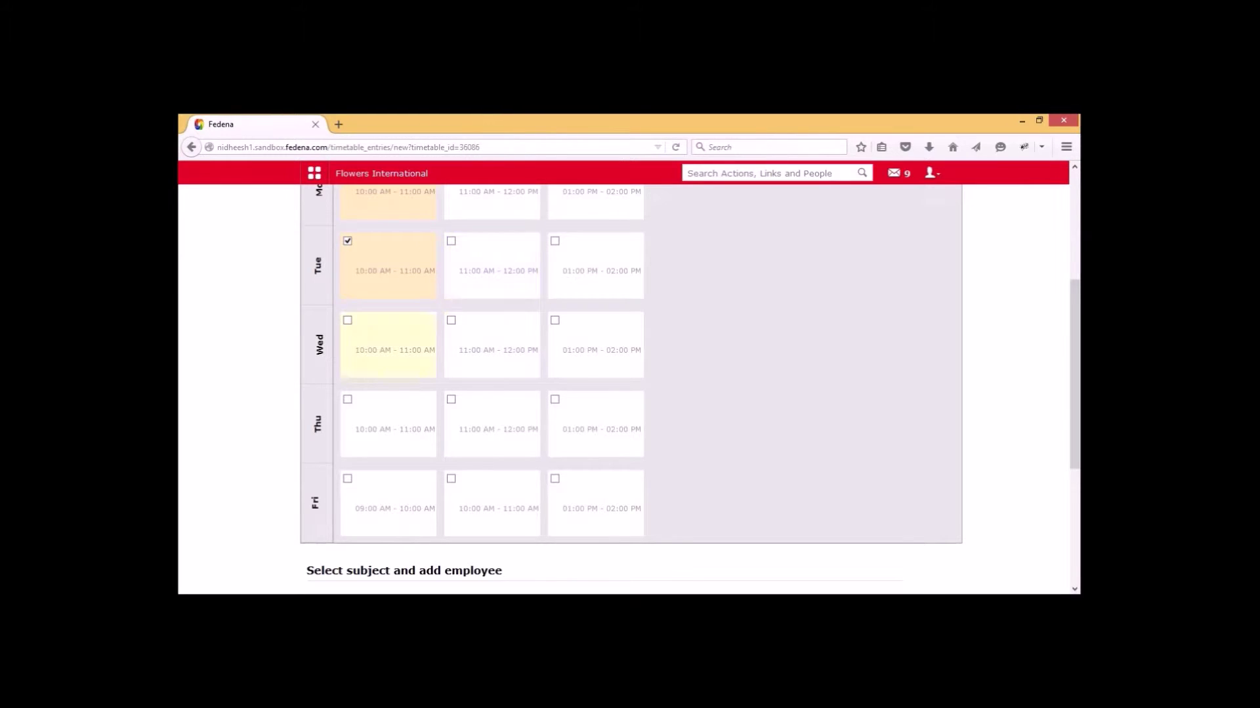
left_click(391, 348)
scroll(512, 343, "up", 4)
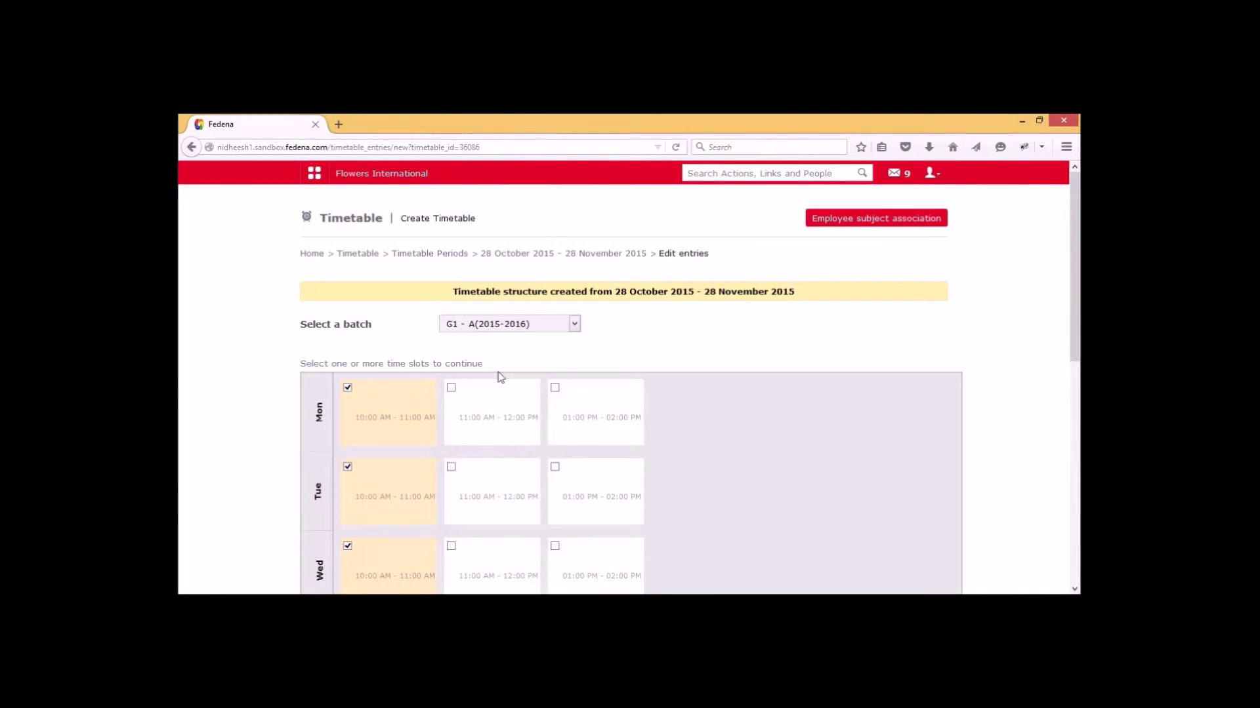
scroll(500, 377, "down", 5)
scroll(492, 341, "up", 5)
scroll(420, 472, "down", 5)
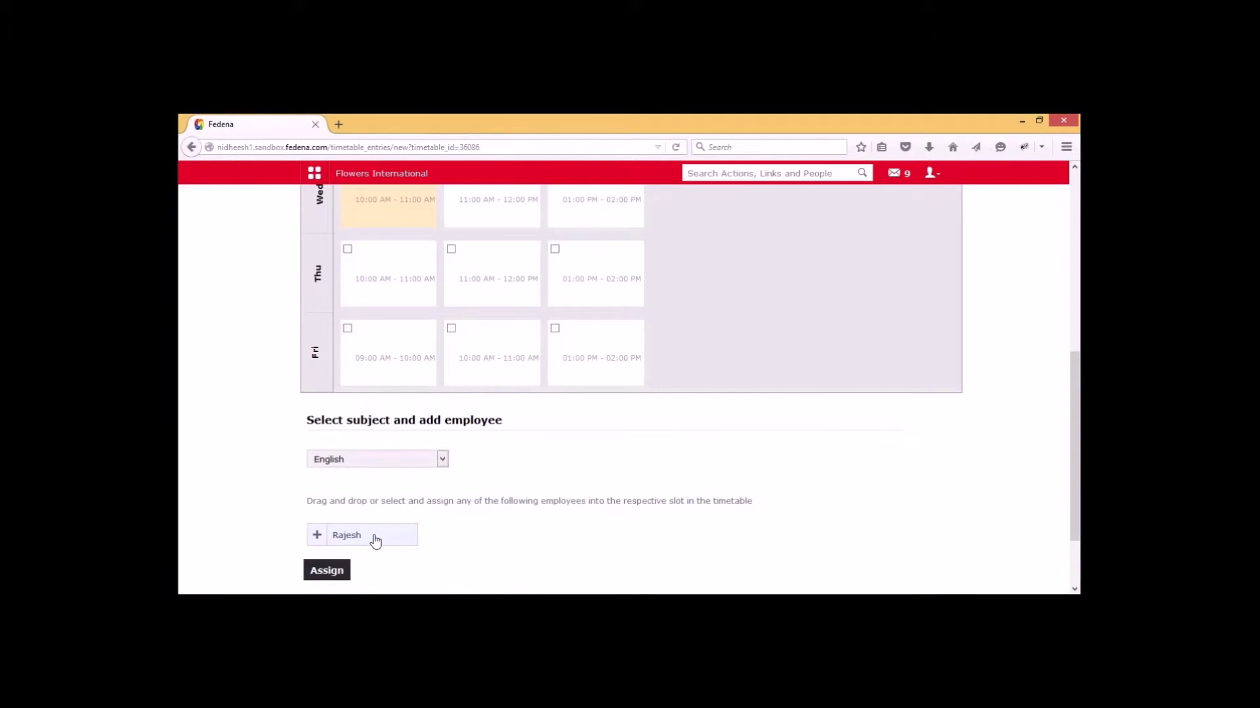
left_click_drag(374, 538, 417, 207)
Step: Assign Maths with its teacher to the 11:00 AM period on Monday, Tuesday and Wednesday
scroll(430, 295, "up", 5)
scroll(424, 358, "down", 5)
scroll(407, 394, "up", 5)
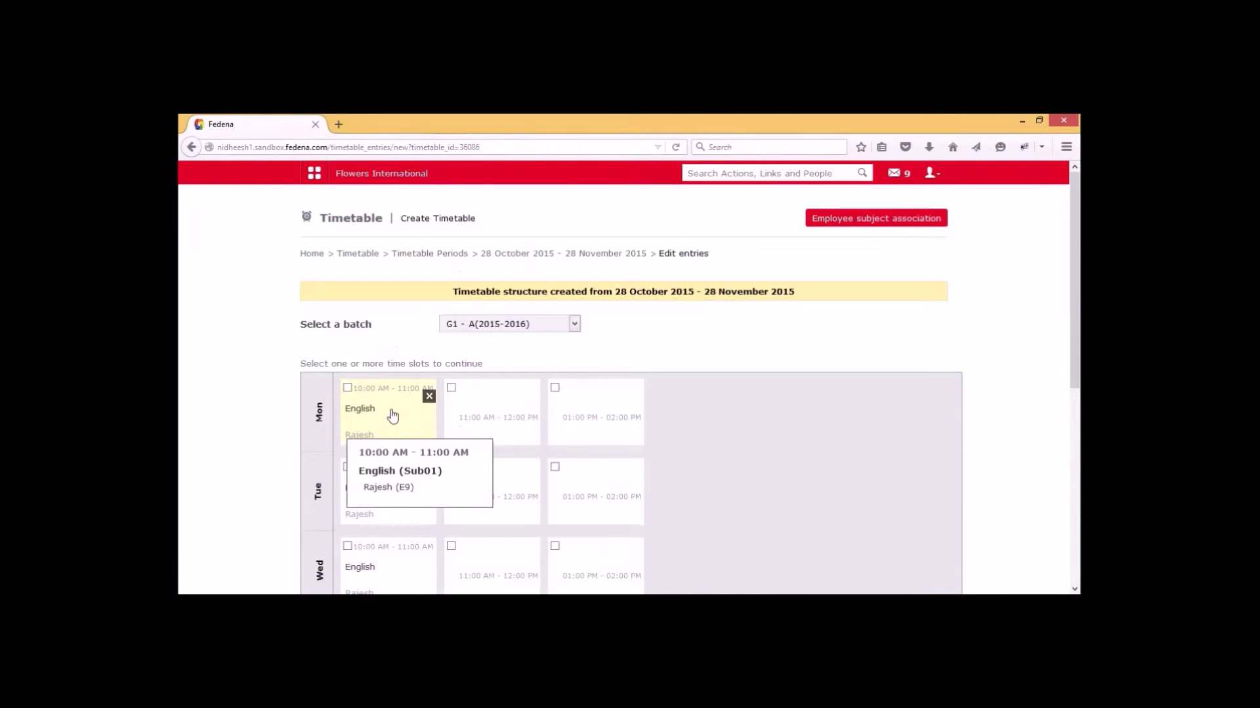
scroll(392, 415, "down", 5)
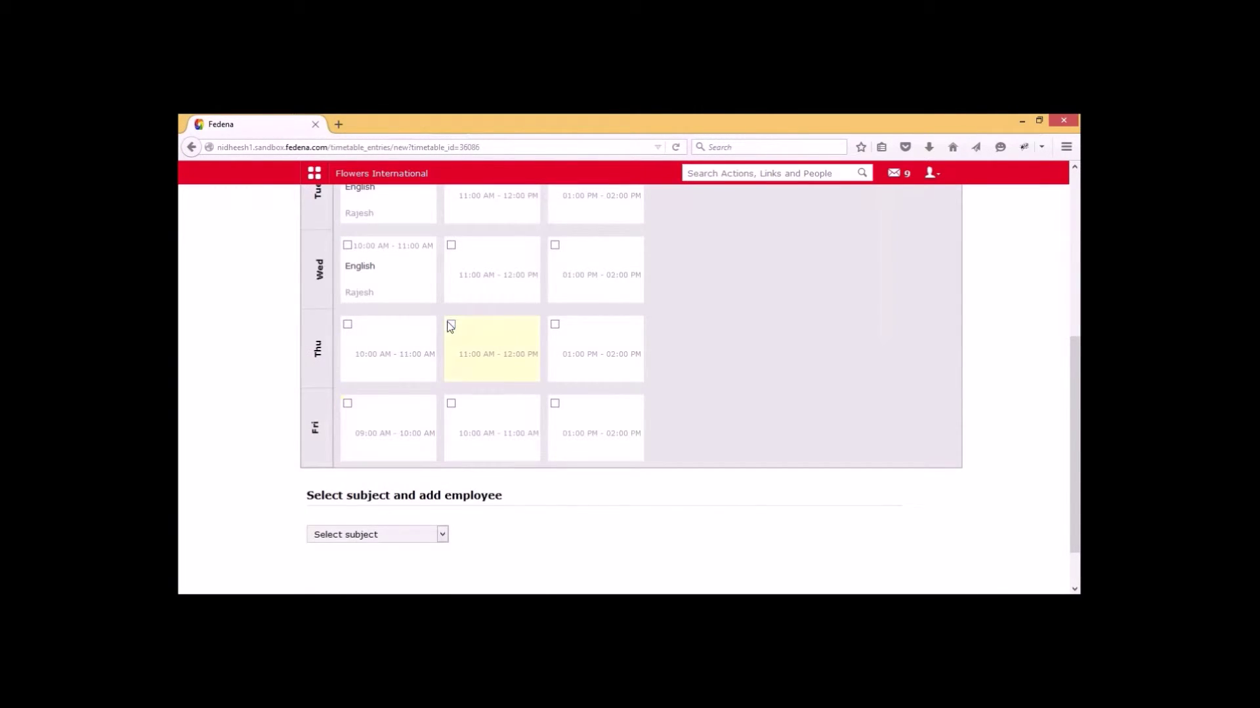
scroll(450, 326, "up", 3)
left_click(492, 343)
left_click(461, 435)
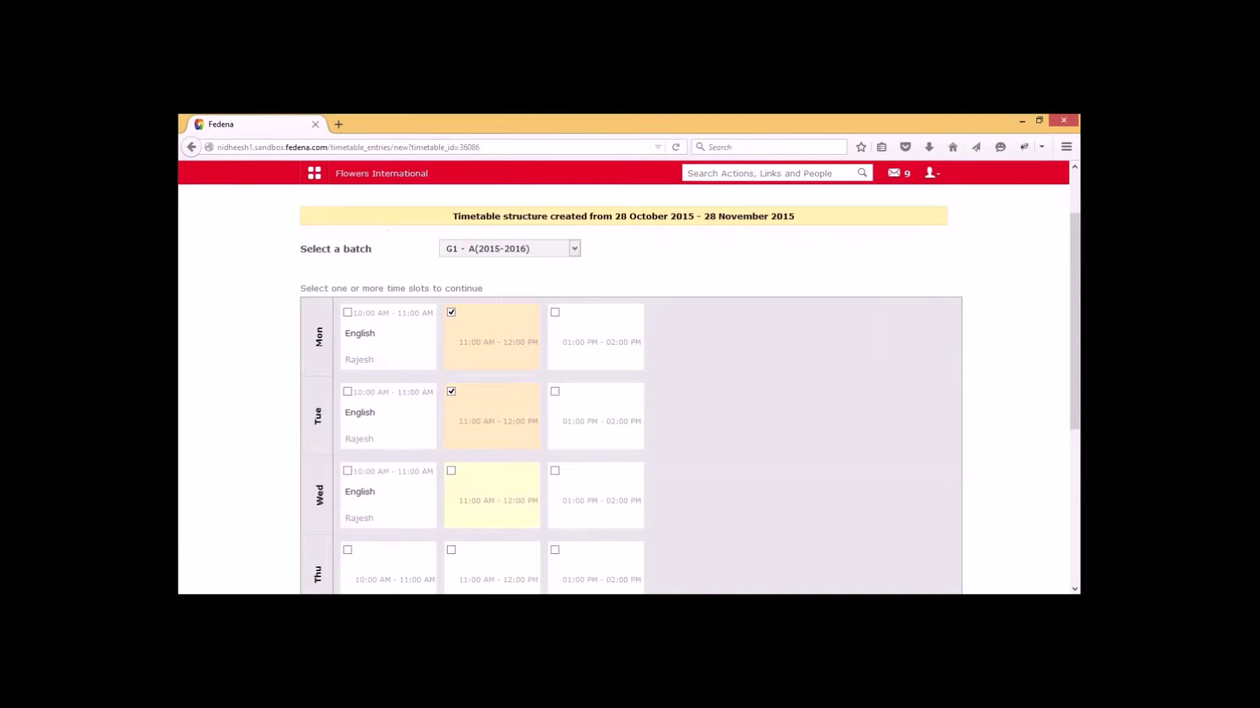
left_click(486, 460)
scroll(487, 461, "down", 1)
left_click(419, 483)
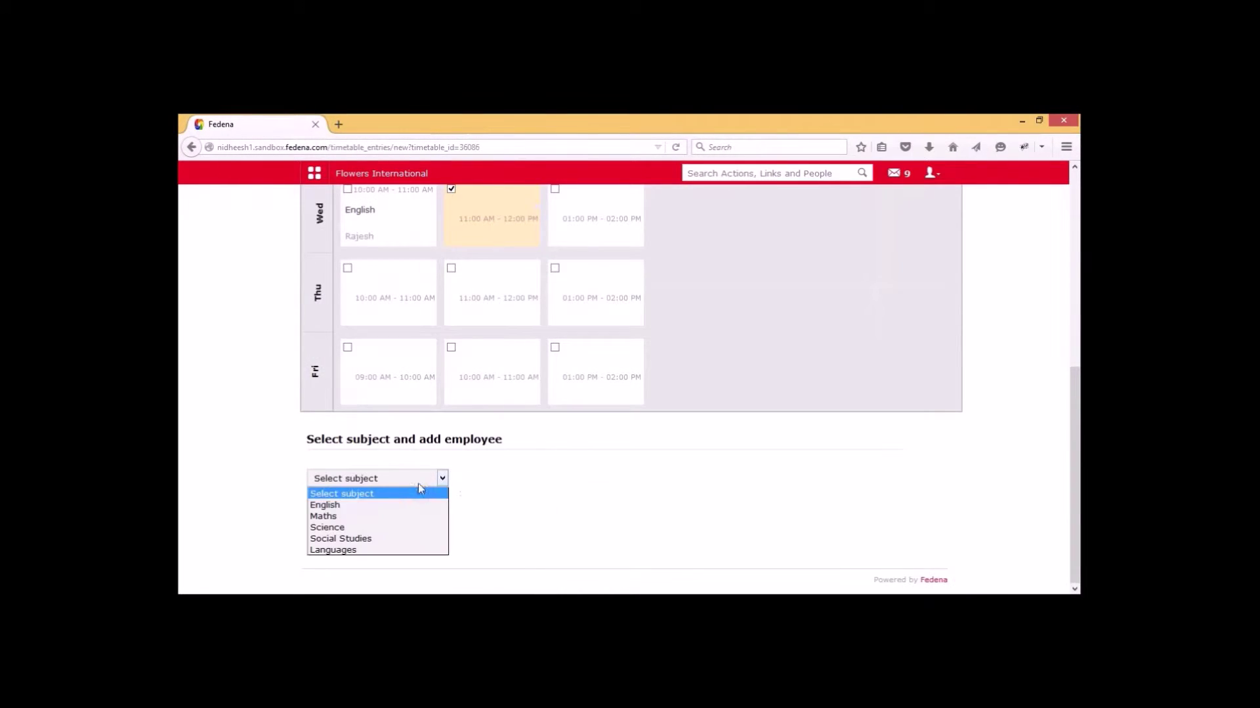
left_click(404, 515)
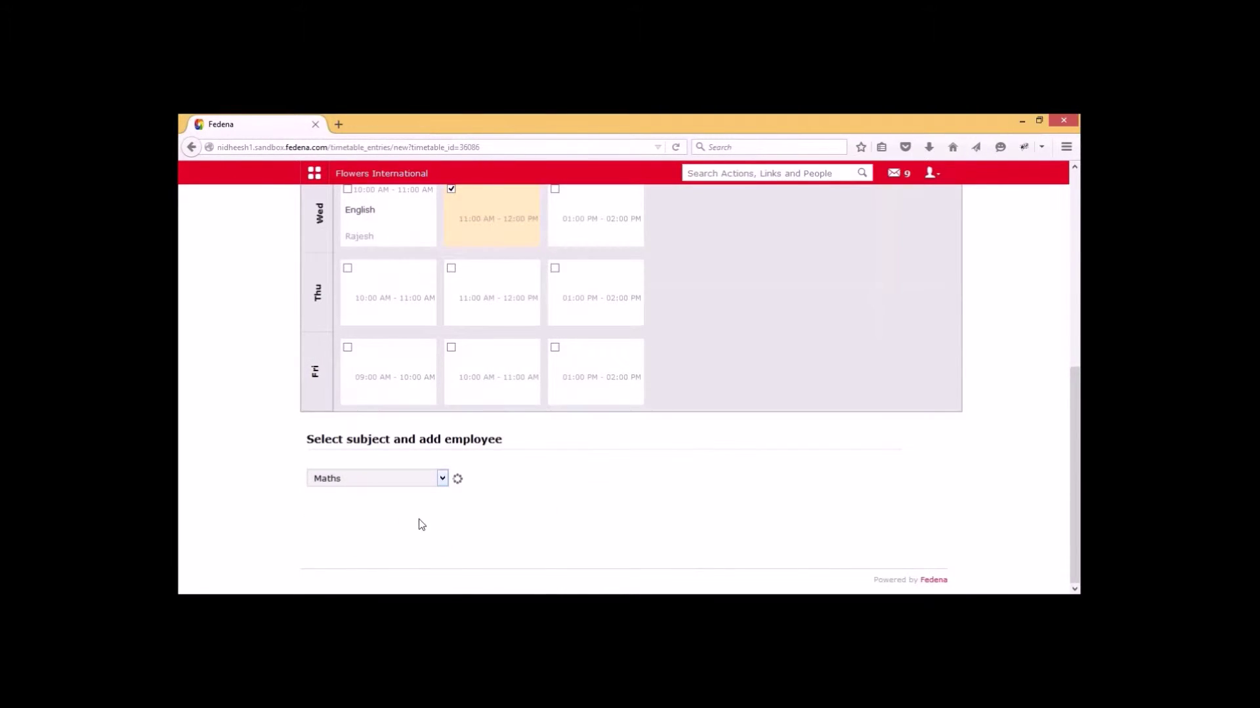
left_click_drag(374, 555, 509, 238)
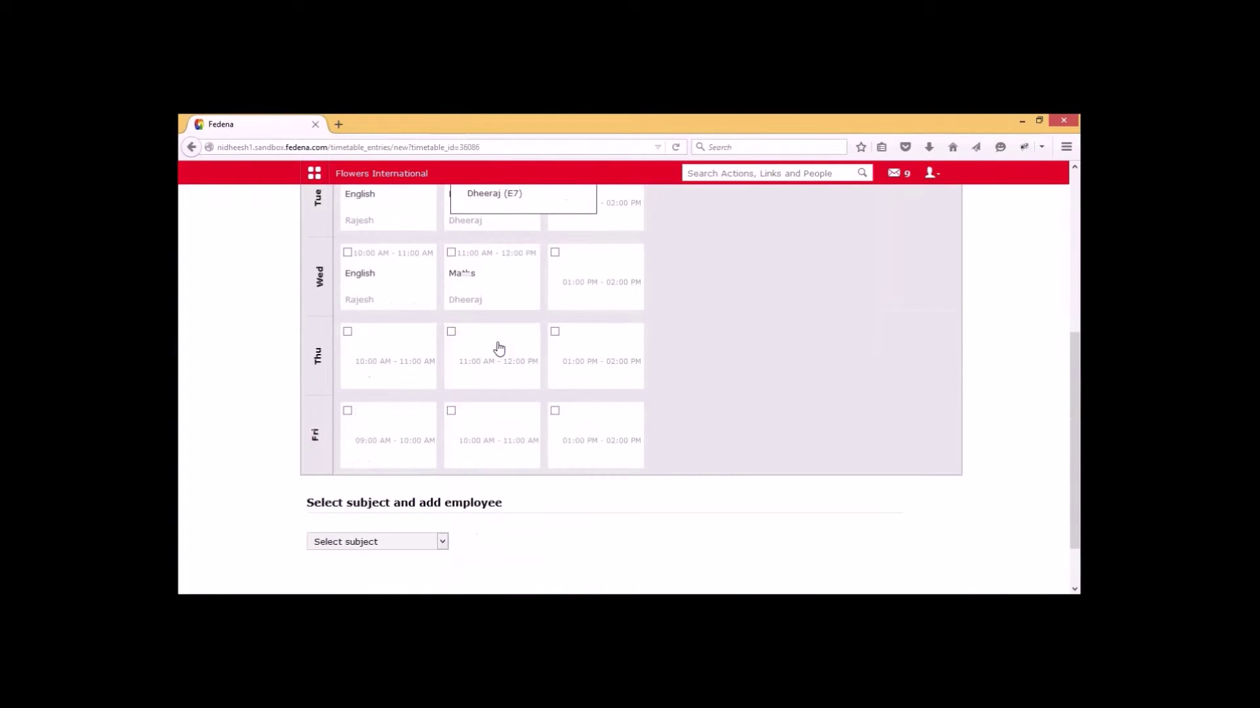
Step: Put Science with its teacher into Thursday's 10:00 AM, 11:00 AM and 01:00 PM periods
left_click(408, 299)
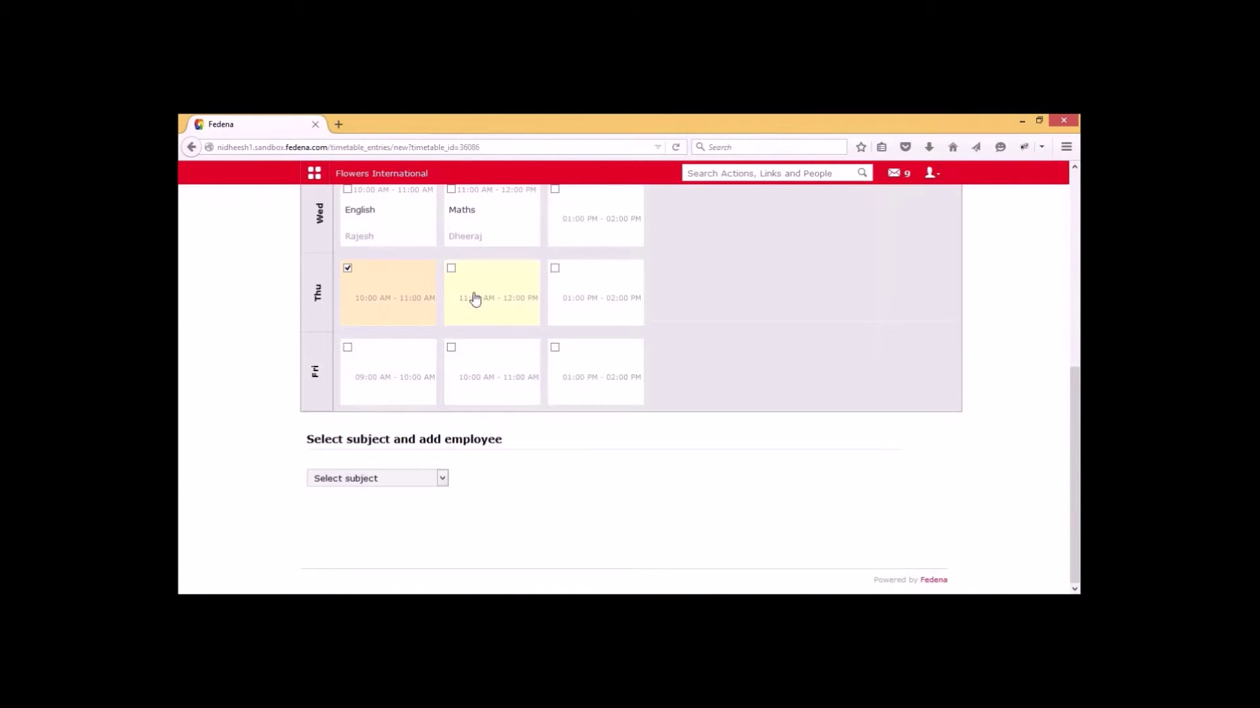
left_click(472, 299)
left_click(584, 324)
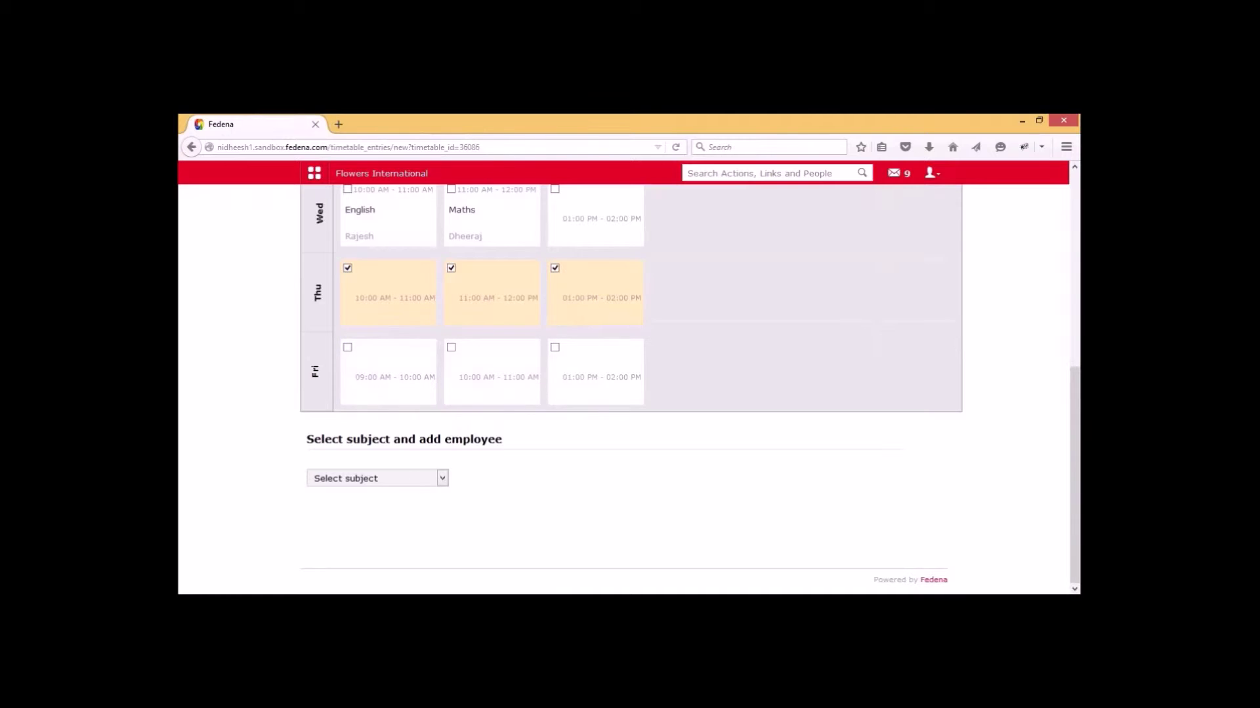
left_click(415, 480)
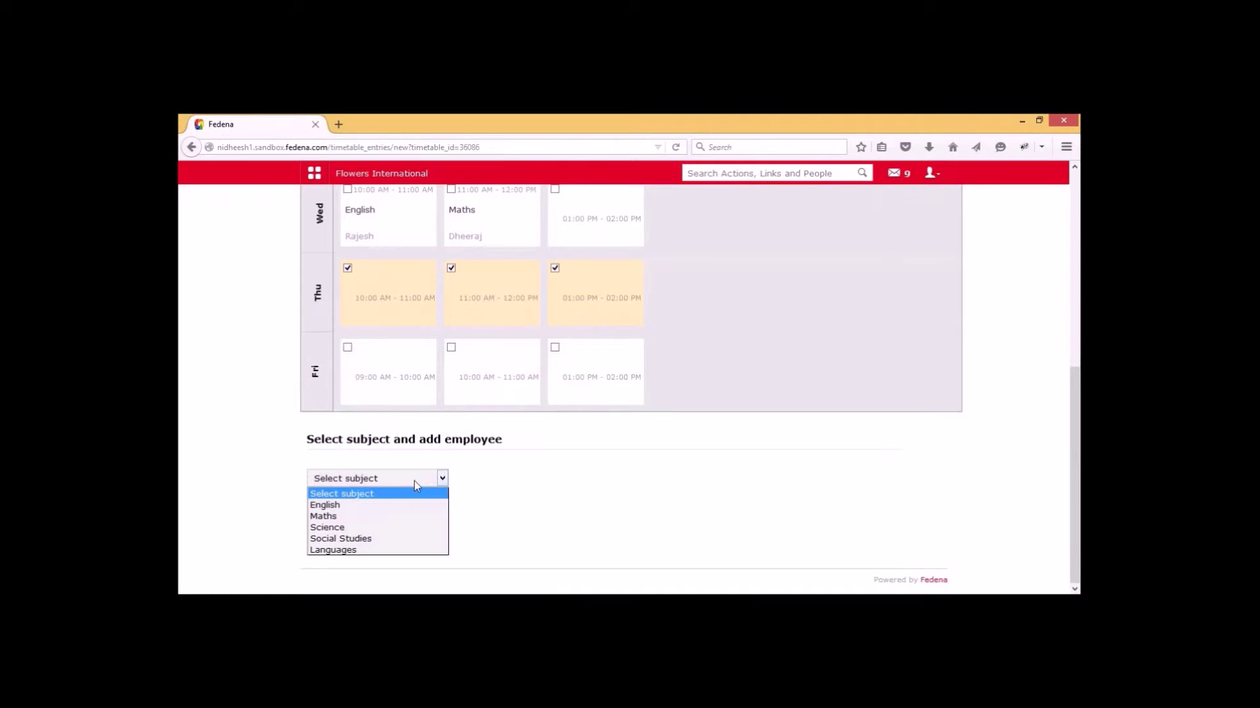
left_click(386, 530)
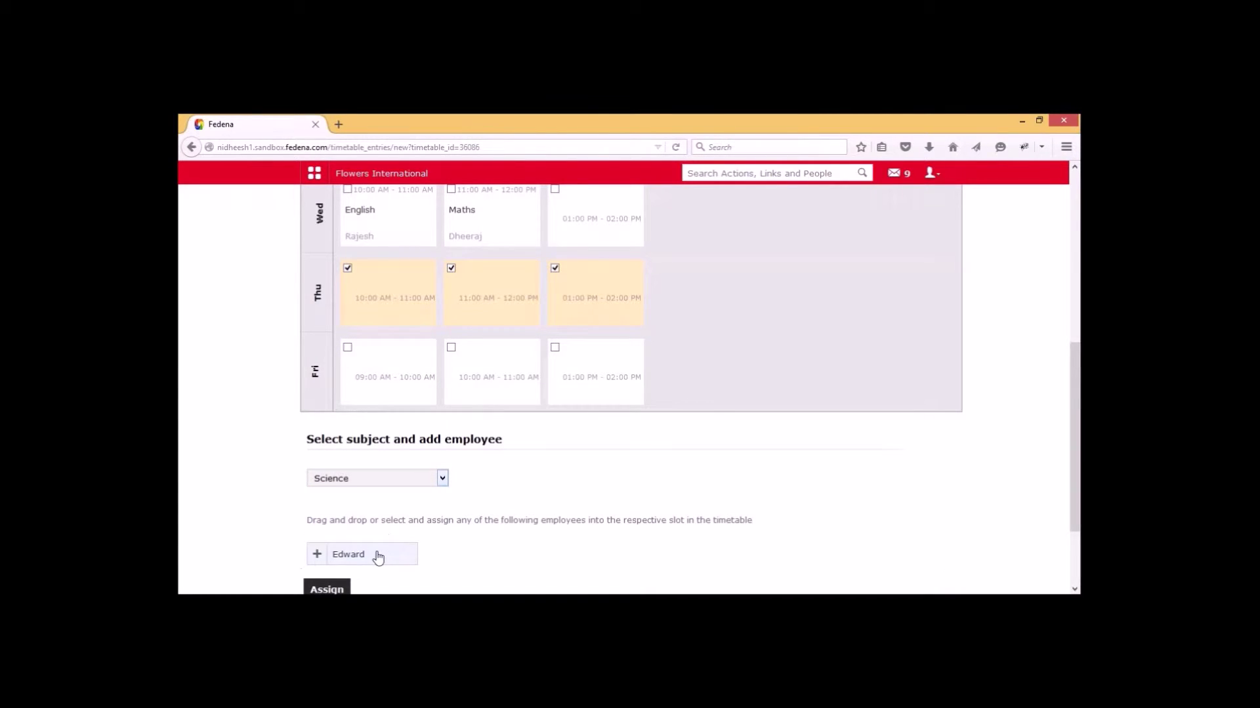
left_click_drag(377, 557, 452, 284)
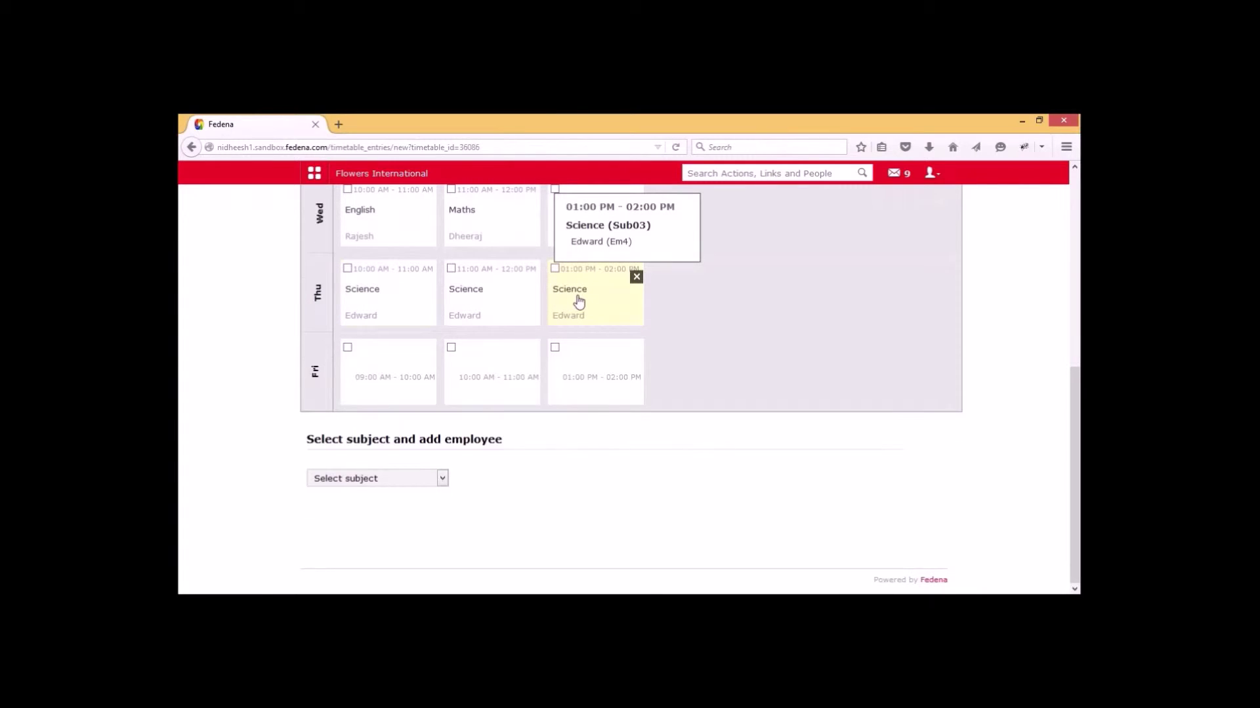
scroll(577, 302, "up", 2)
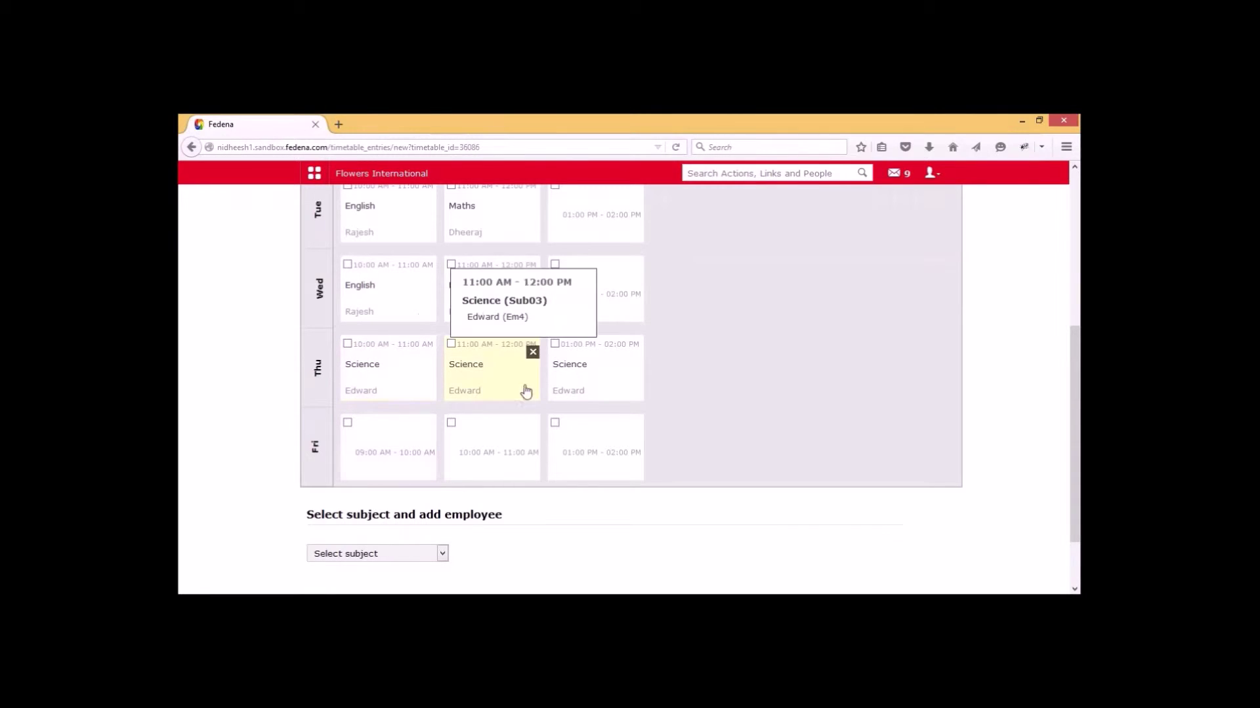
Step: Put Social Studies with its teacher into the Monday, Tuesday and Wednesday 01:00 PM periods
scroll(445, 430, "up", 5)
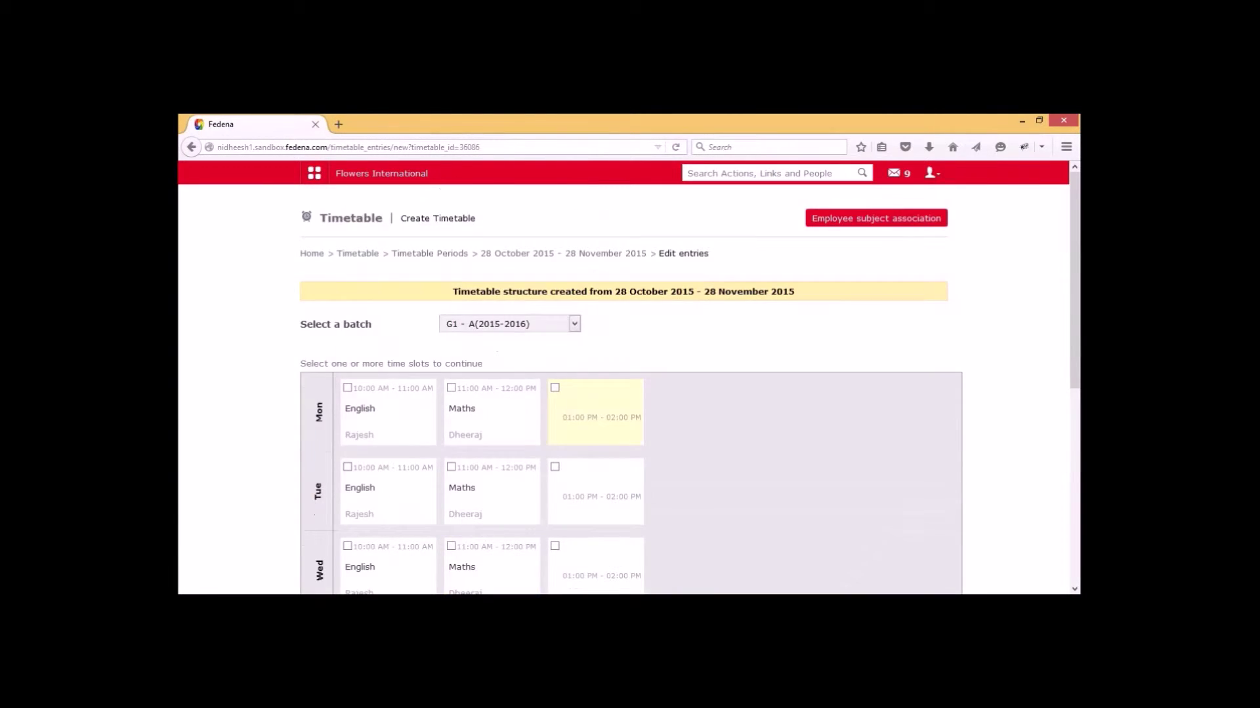
left_click(571, 408)
left_click(571, 487)
scroll(569, 483, "down", 3)
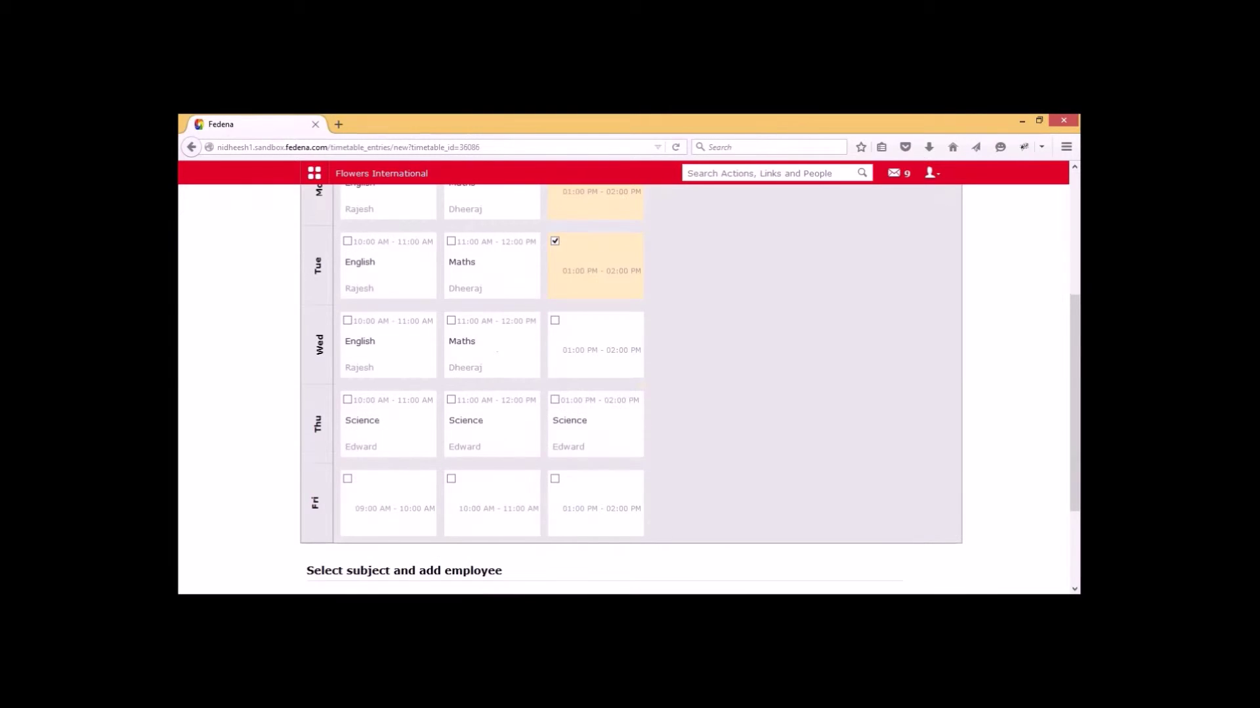
left_click(571, 348)
scroll(590, 410, "down", 2)
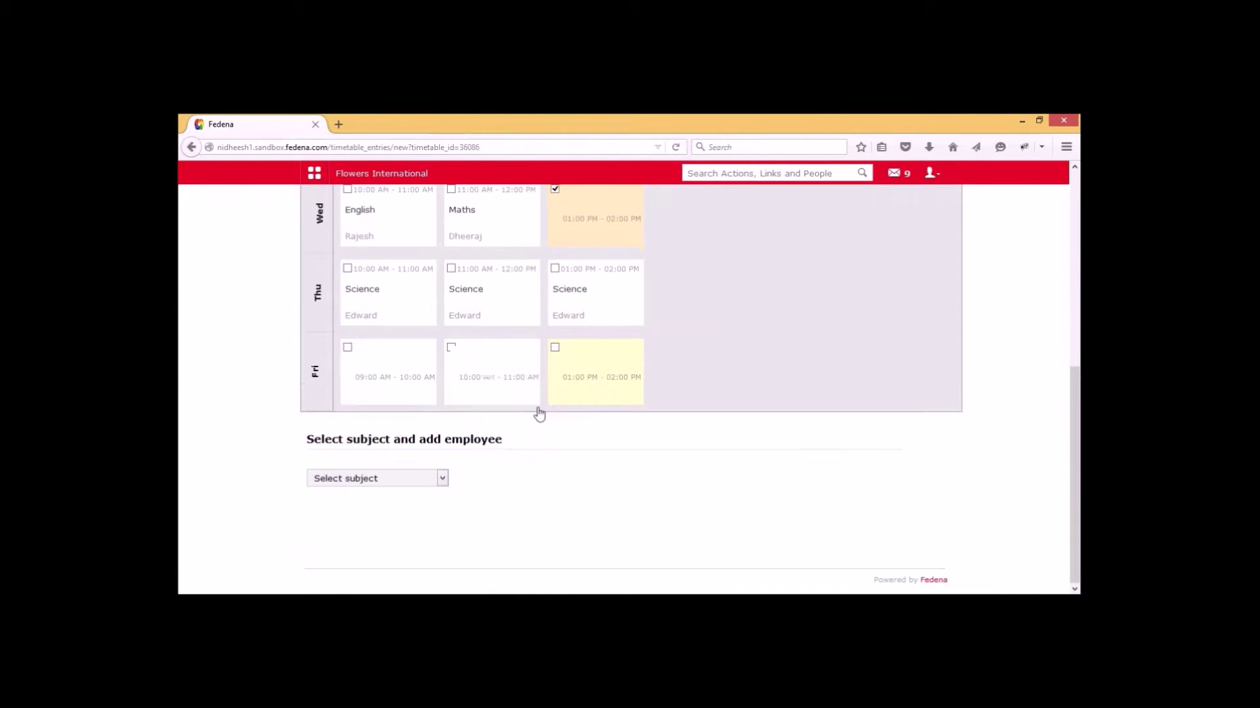
left_click(401, 478)
left_click(374, 538)
left_click_drag(355, 557, 588, 215)
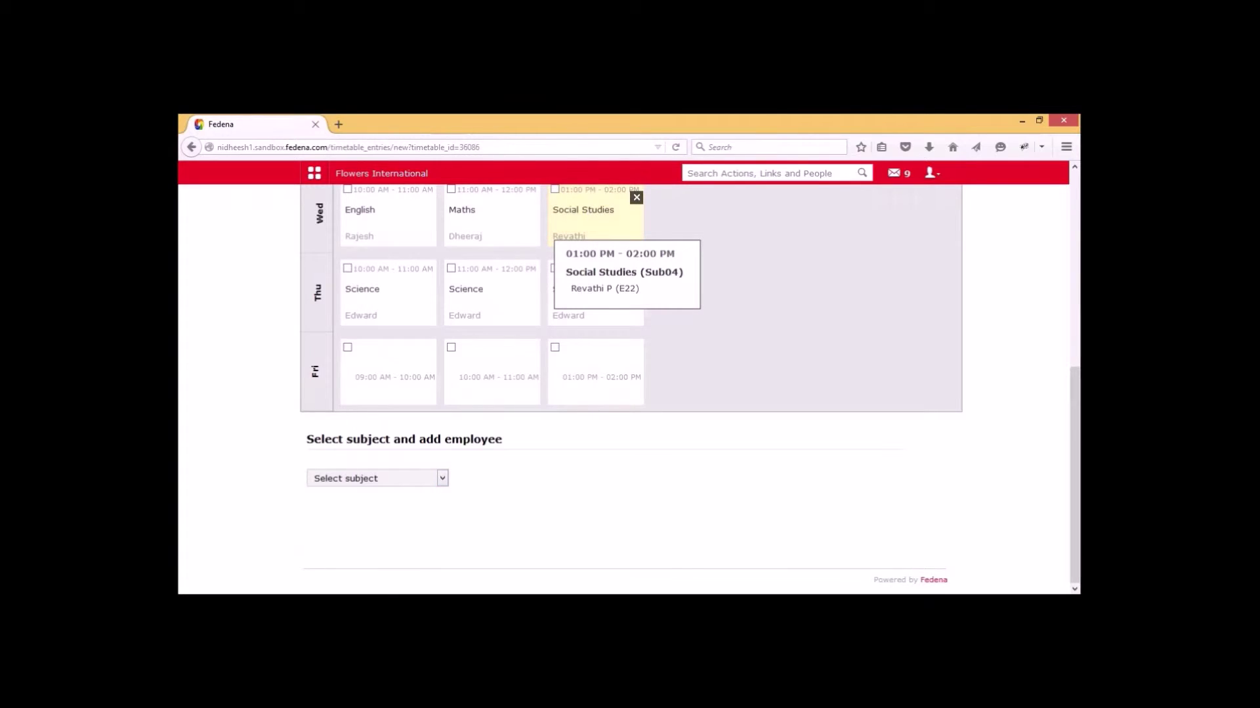
scroll(570, 262, "up", 5)
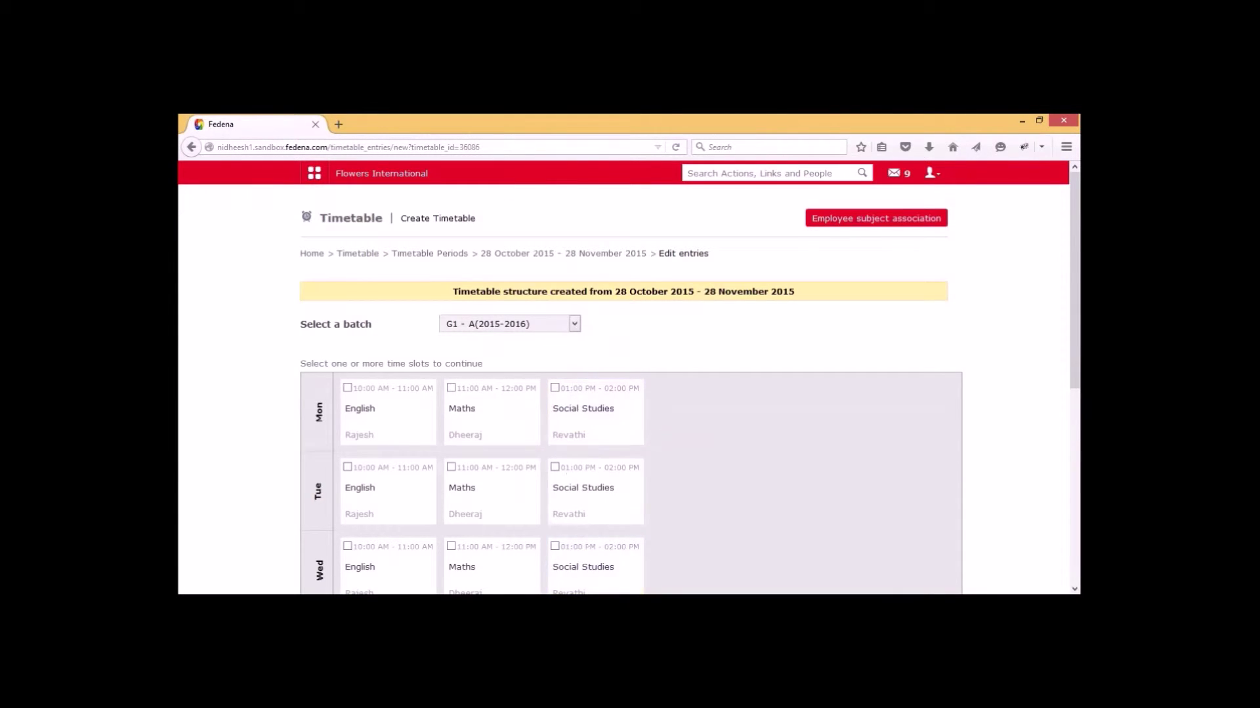
Step: Assign the Languages elective teachers to Friday's 09:00 AM, 10:00 AM and 01:00 PM periods
scroll(571, 407, "down", 3)
scroll(419, 407, "down", 3)
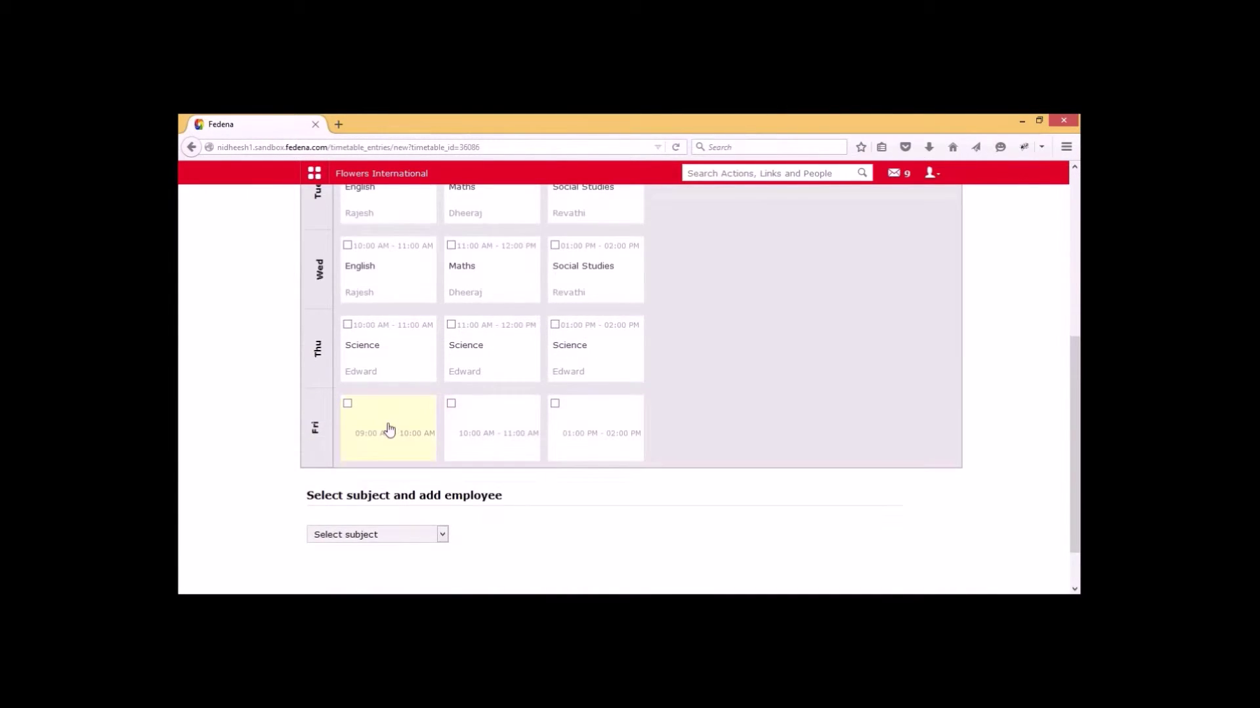
left_click(388, 427)
left_click(507, 448)
left_click(557, 423)
scroll(459, 459, "down", 1)
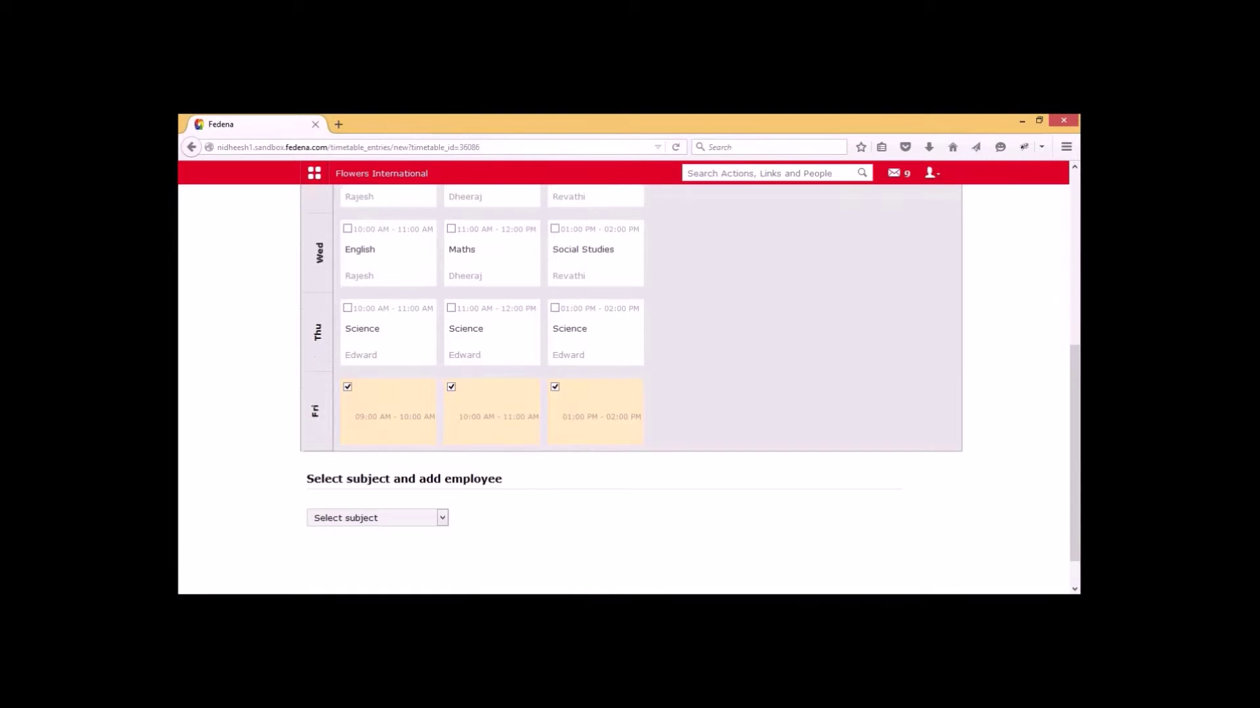
left_click(428, 486)
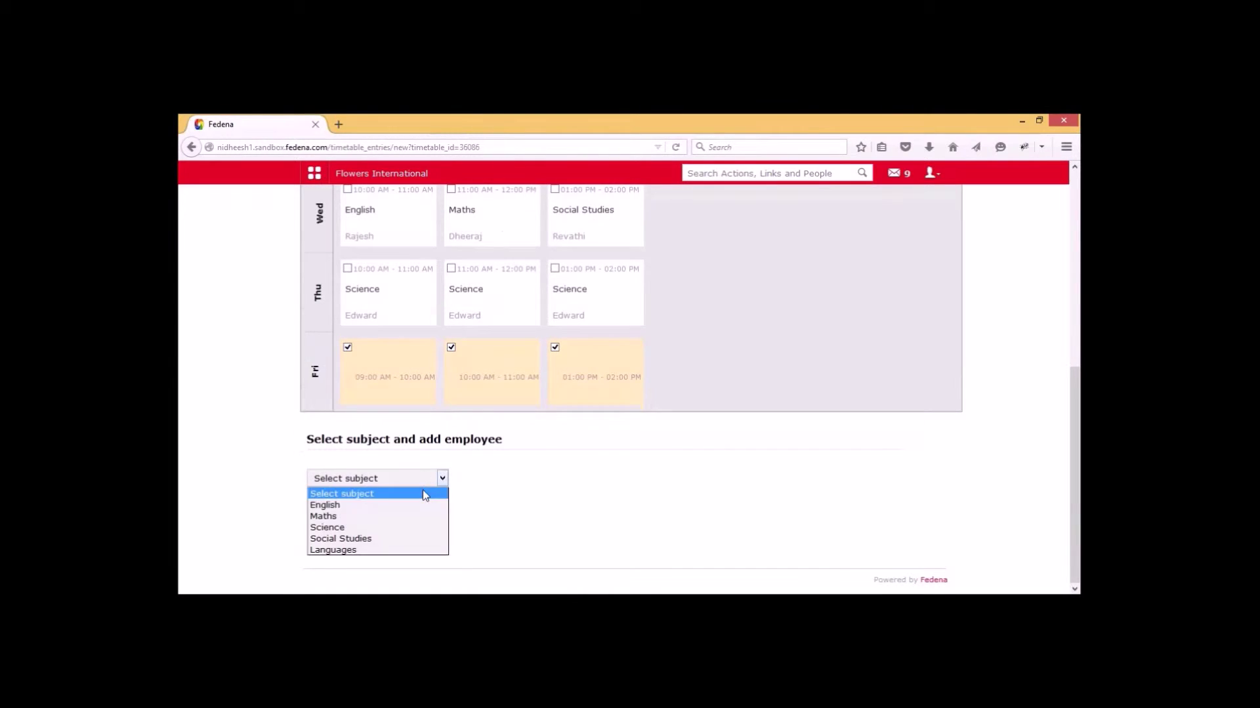
left_click(378, 552)
left_click_drag(357, 558, 407, 376)
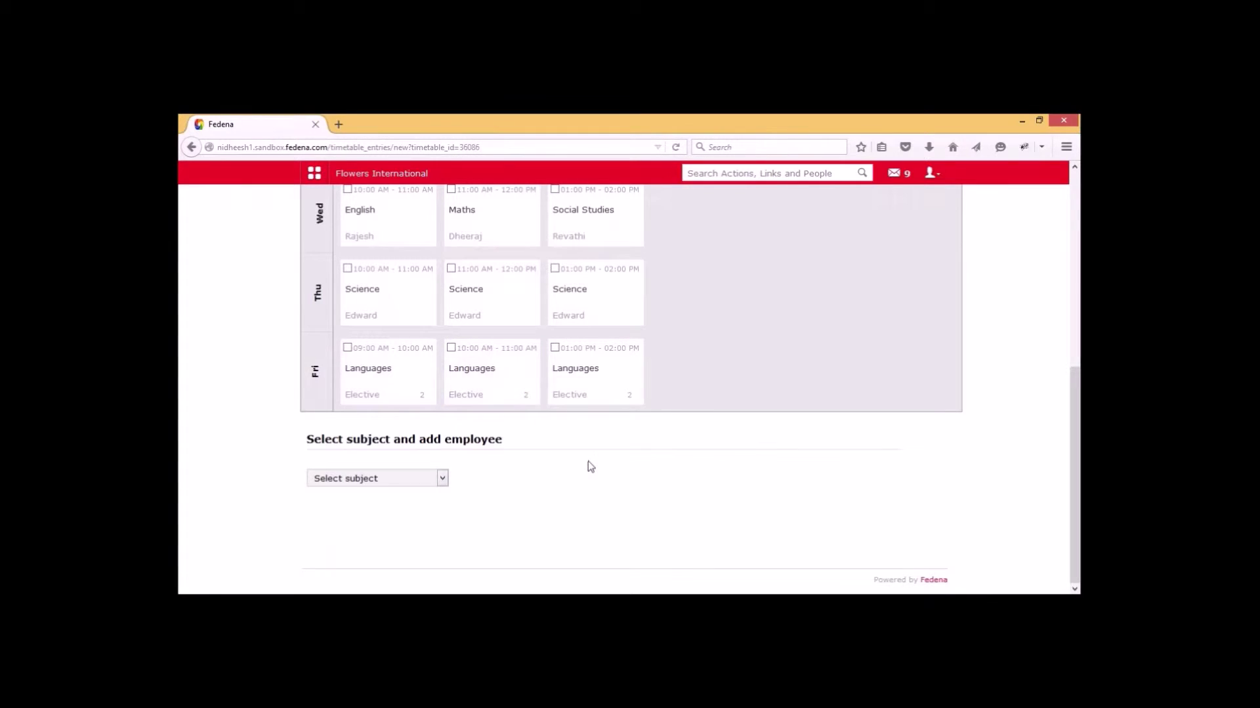
Step: Scroll through the G1 - A grid to confirm every weekday is now filled
scroll(584, 465, "up", 5)
scroll(574, 393, "down", 3)
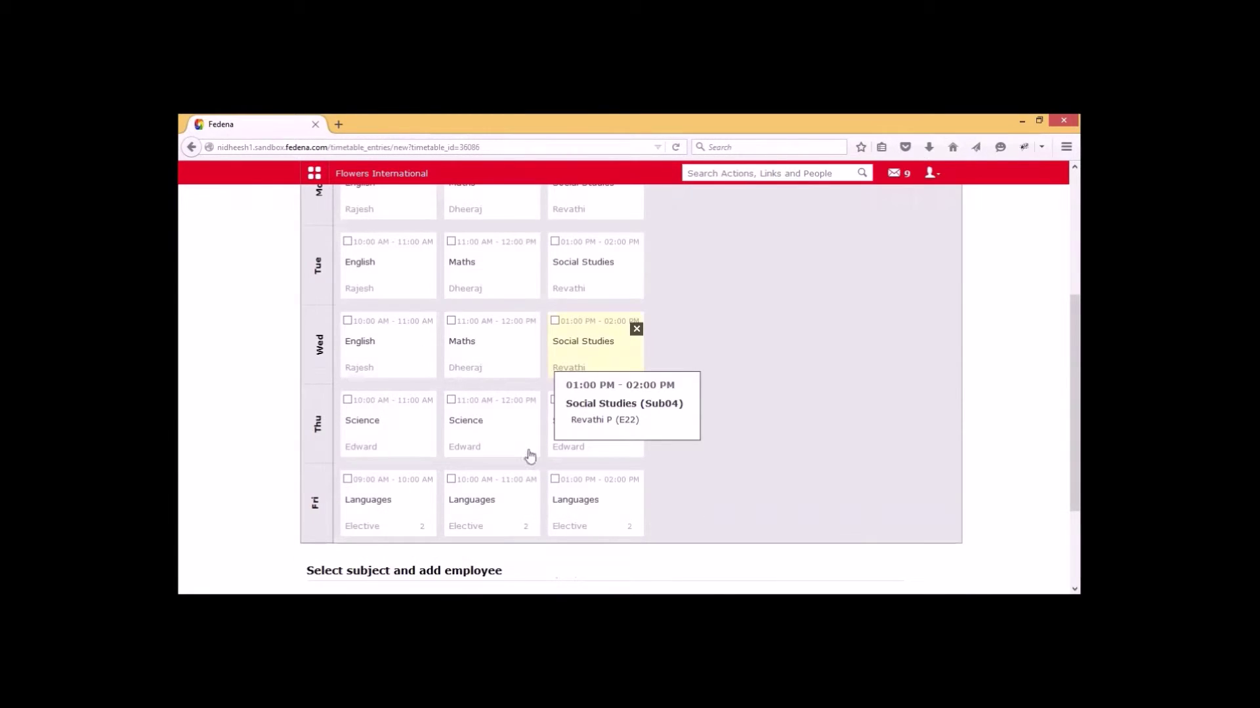
scroll(481, 405, "up", 4)
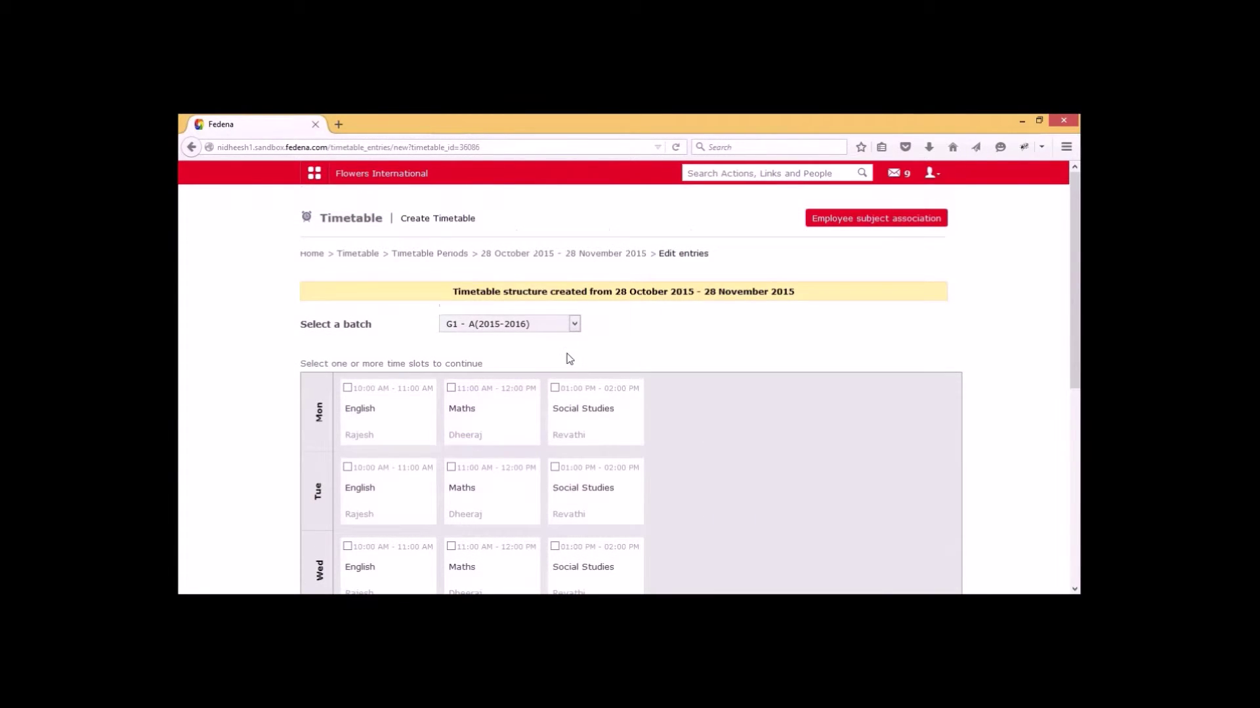
scroll(472, 426, "down", 3)
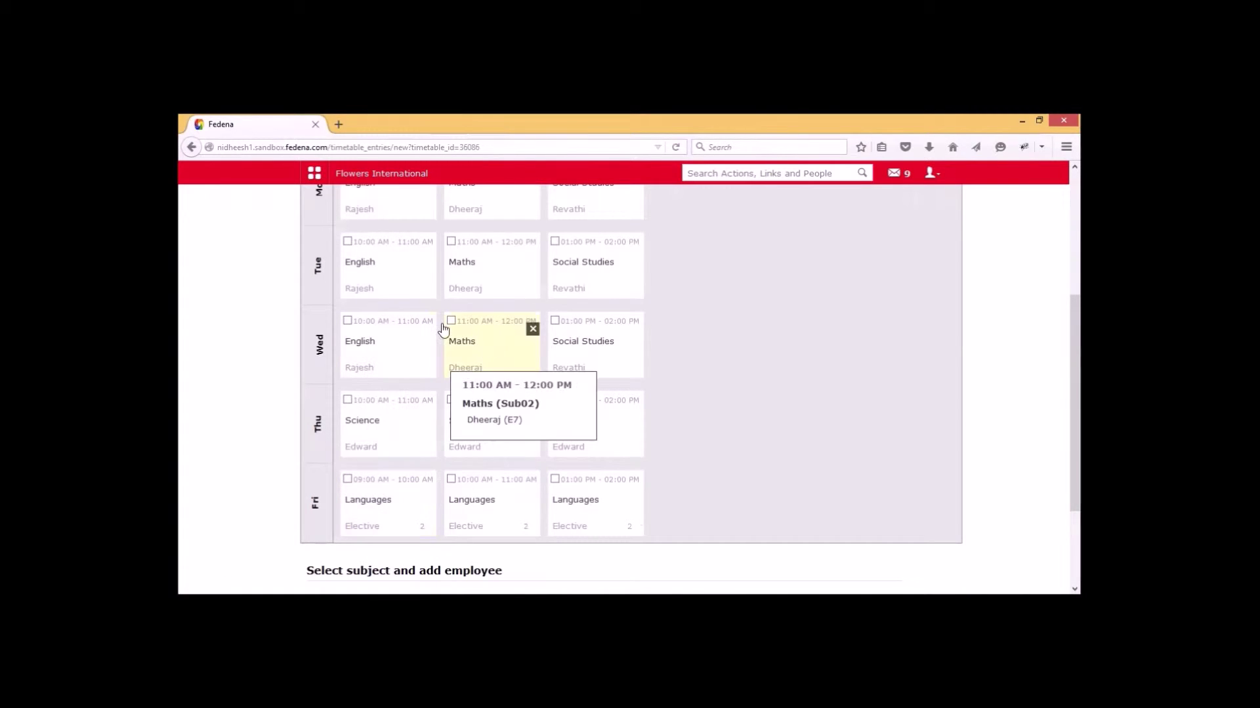
scroll(420, 476, "down", 2)
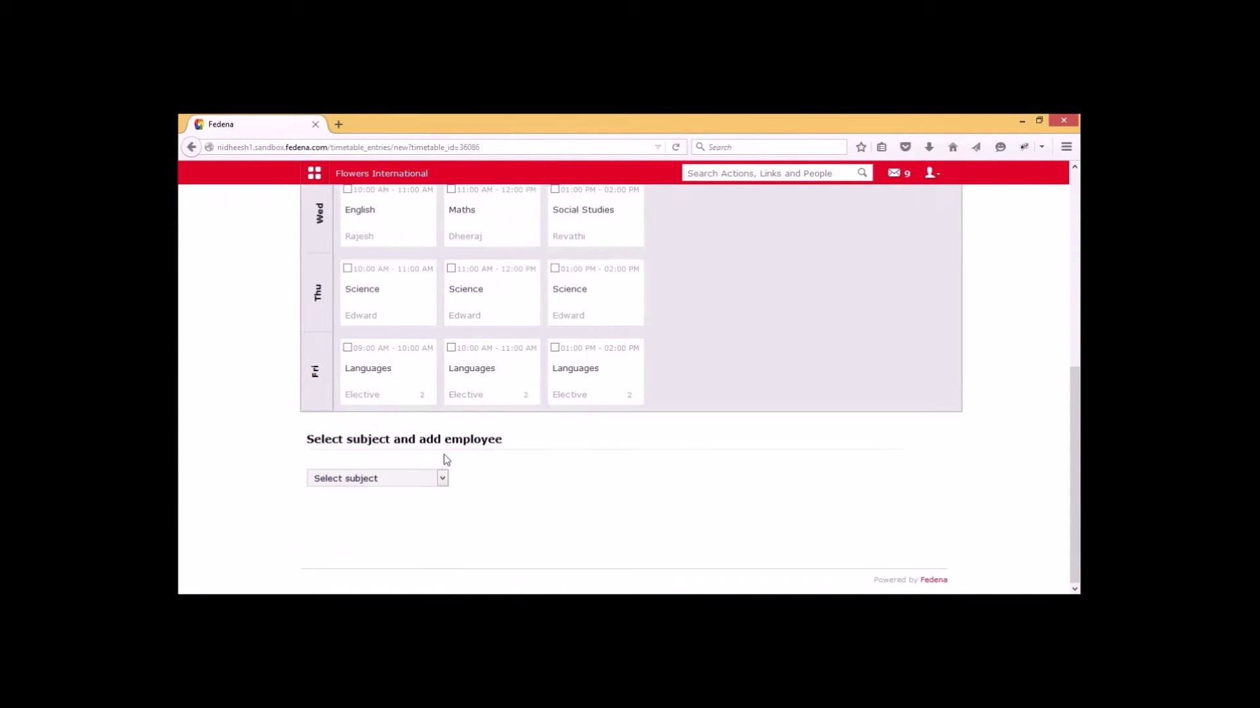
scroll(505, 374, "up", 5)
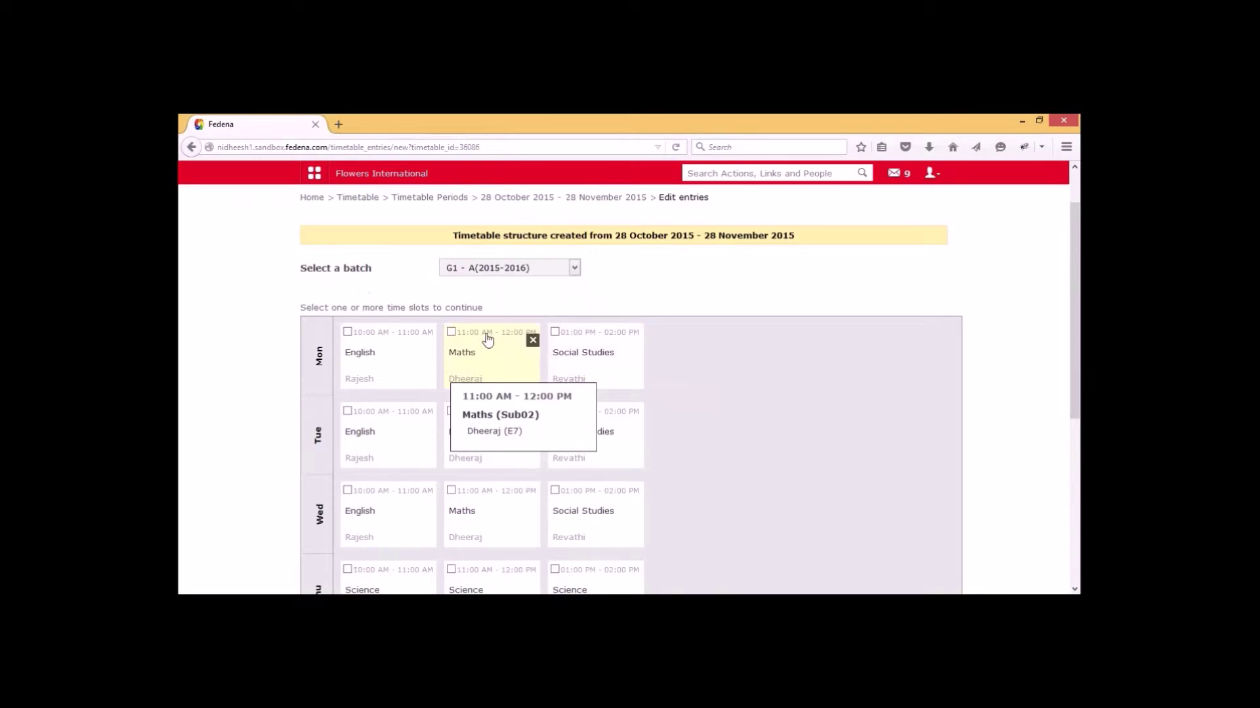
scroll(593, 289, "up", 1)
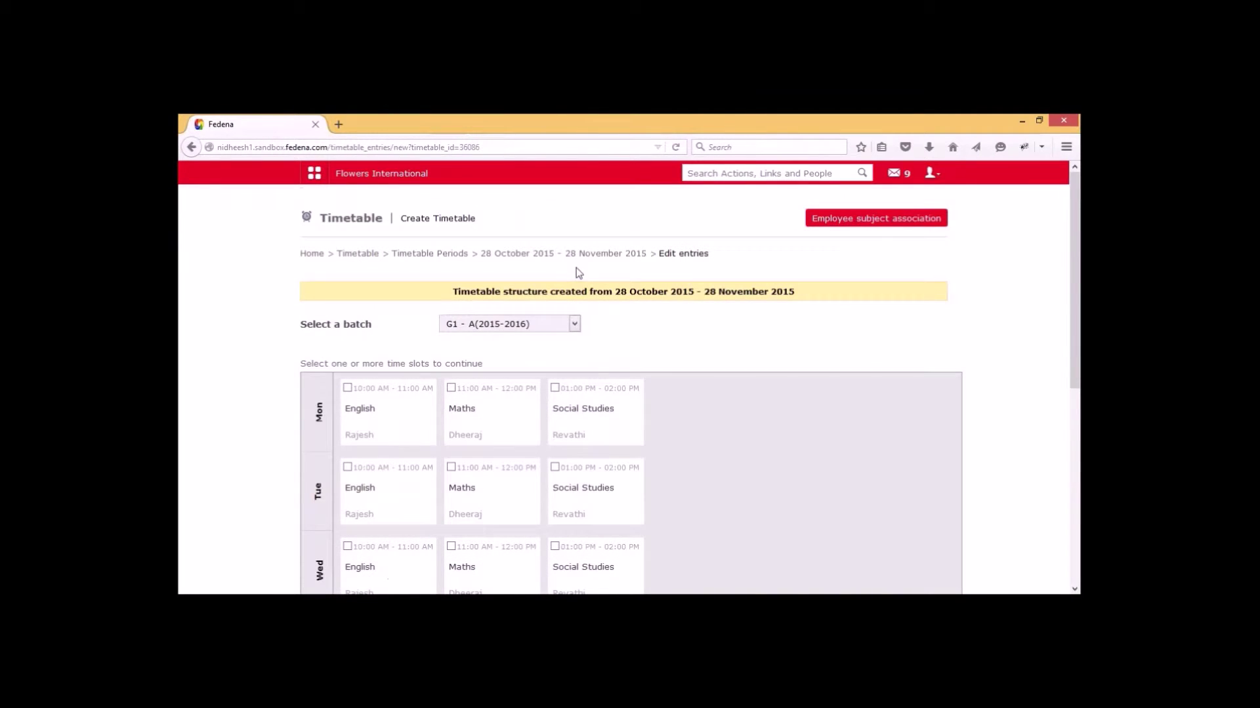
Step: Open View Timetables for batch G1 - A(2015-2016) and review its Monday–Friday schedule
left_click(362, 254)
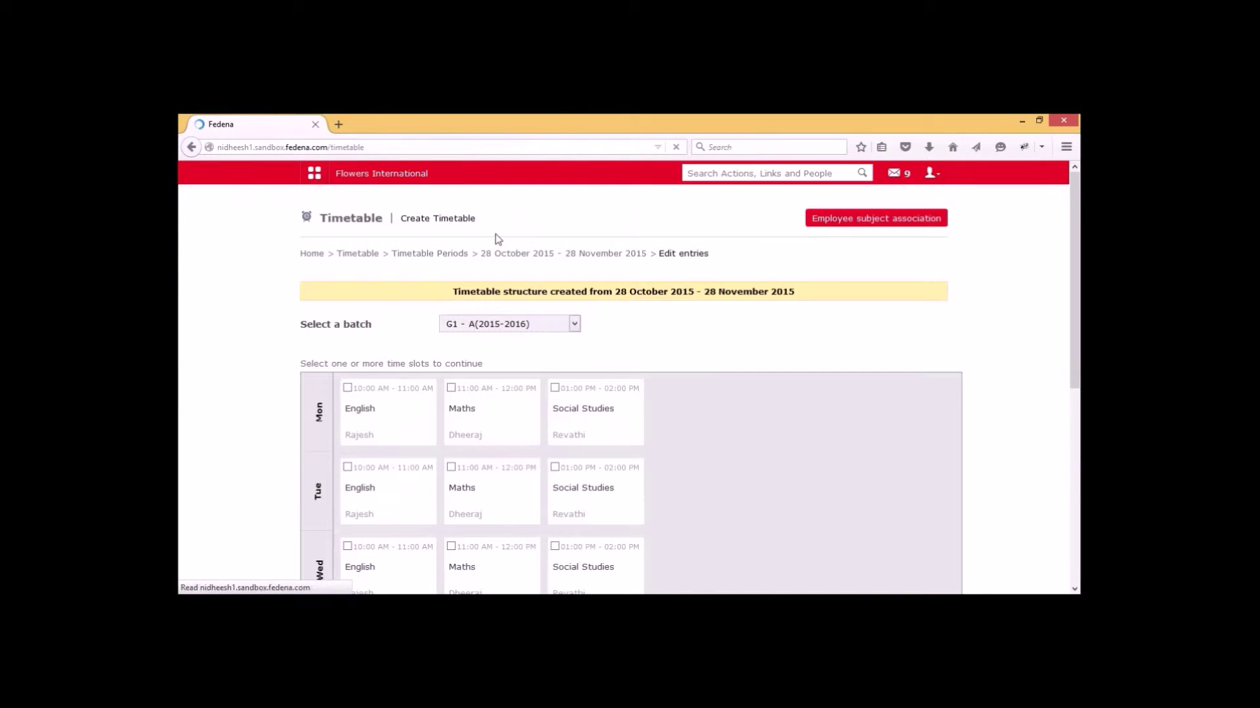
left_click(458, 430)
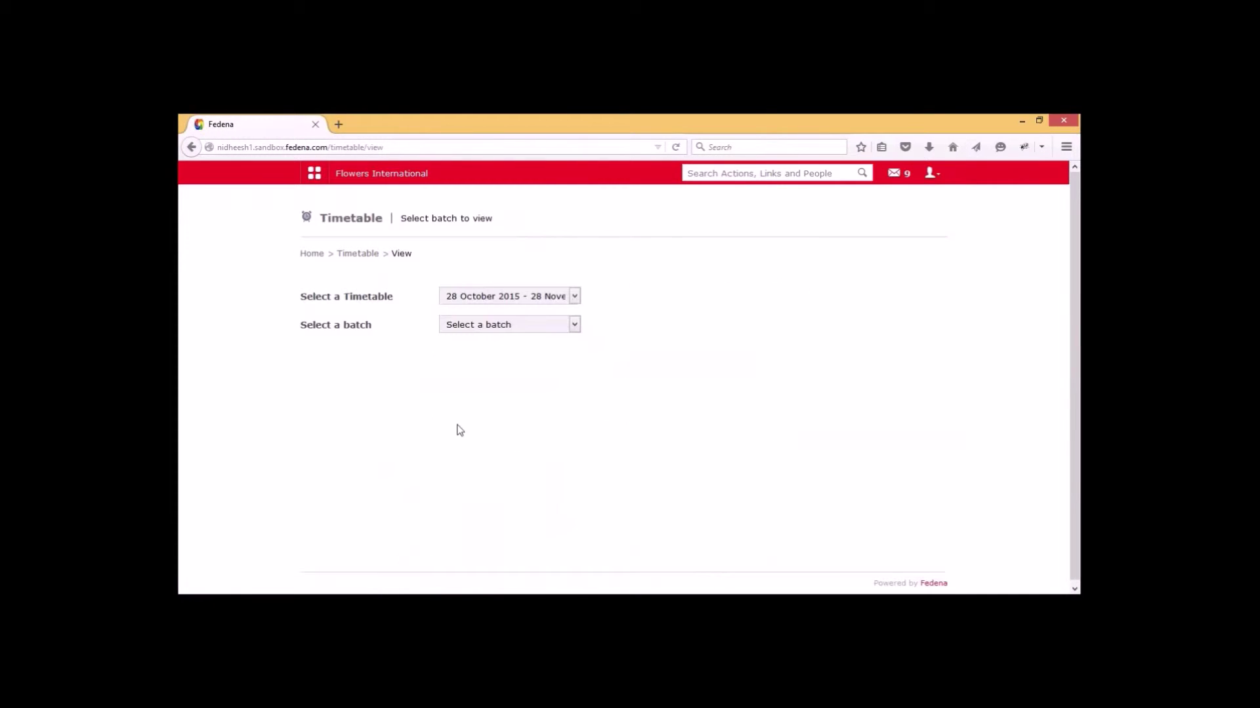
left_click(530, 325)
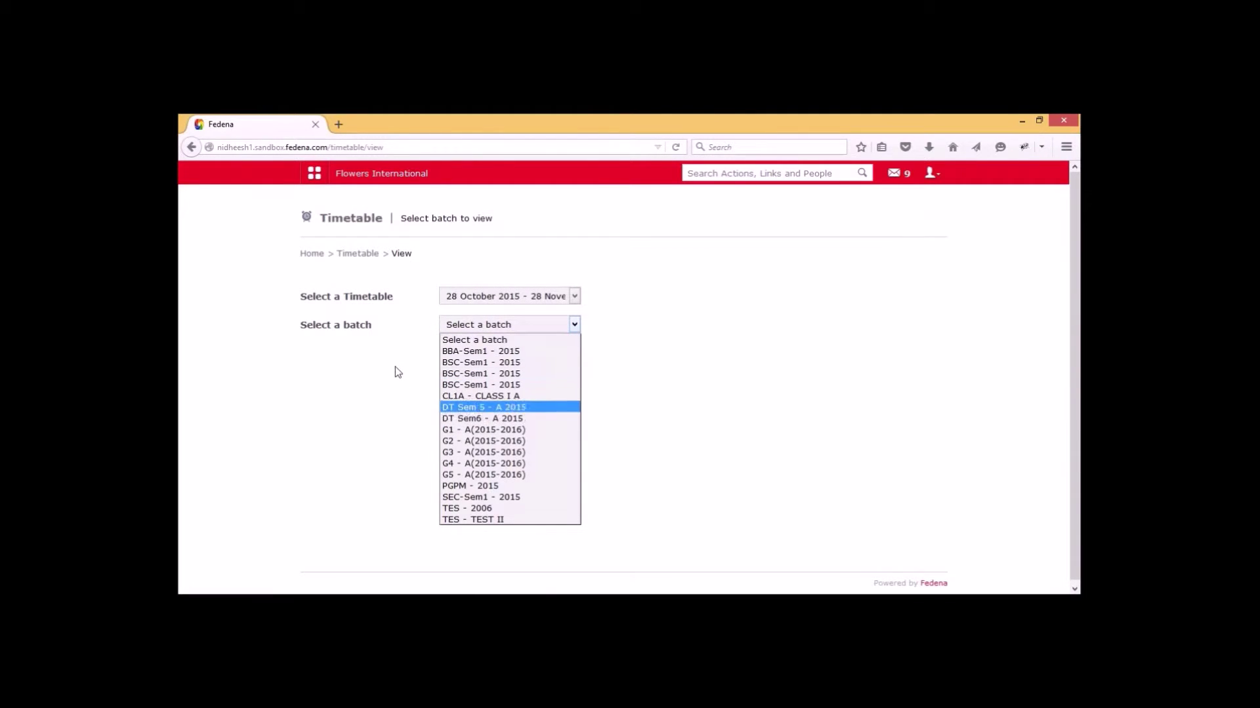
left_click(469, 431)
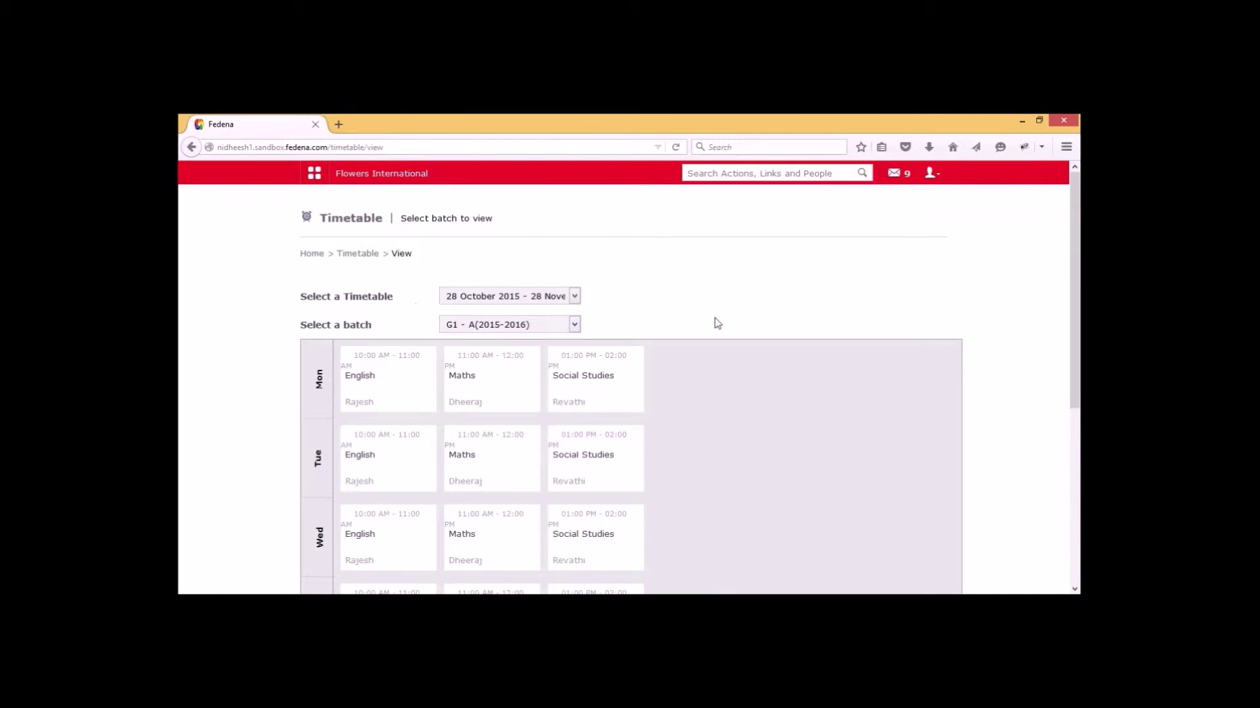
scroll(714, 323, "down", 3)
scroll(715, 318, "down", 3)
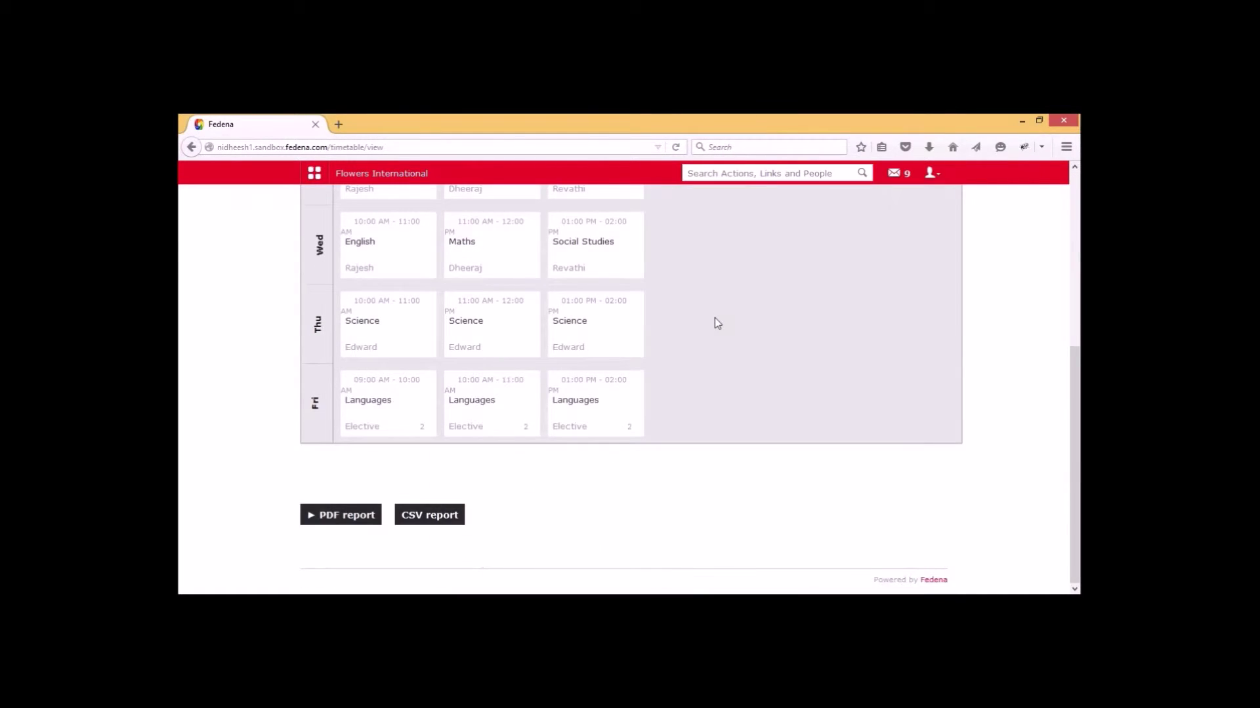
scroll(714, 318, "up", 5)
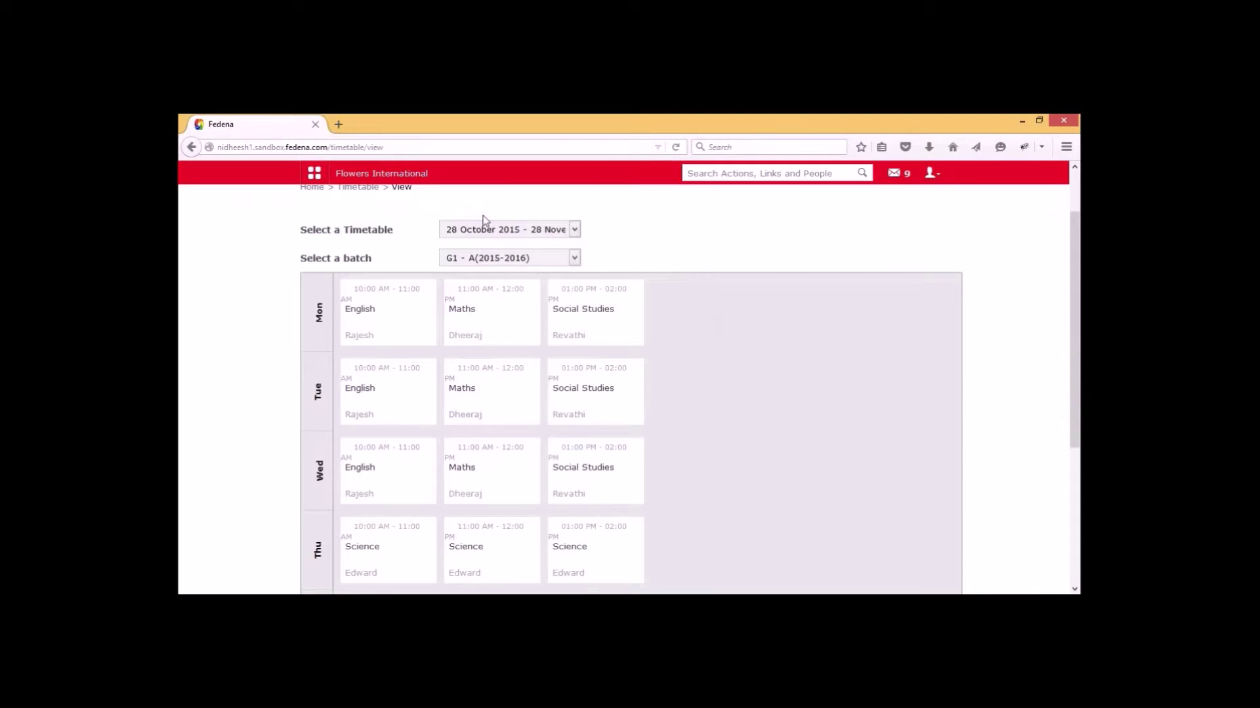
scroll(620, 407, "down", 3)
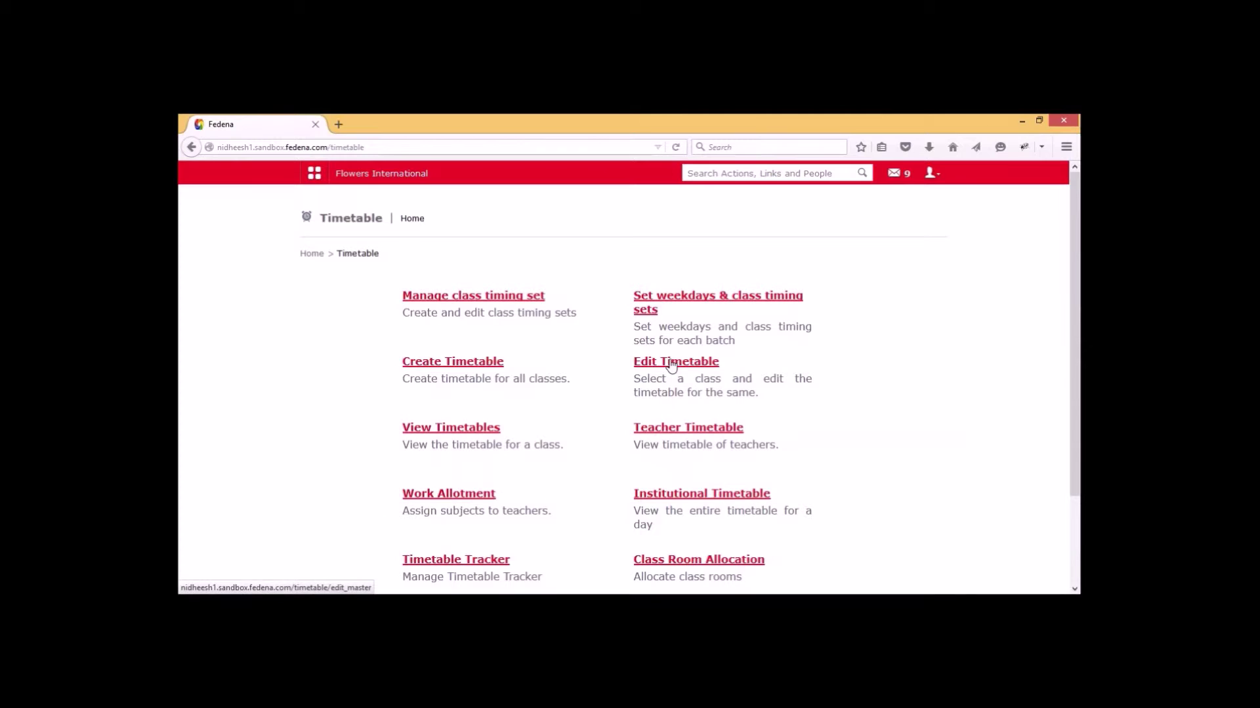
left_click(671, 364)
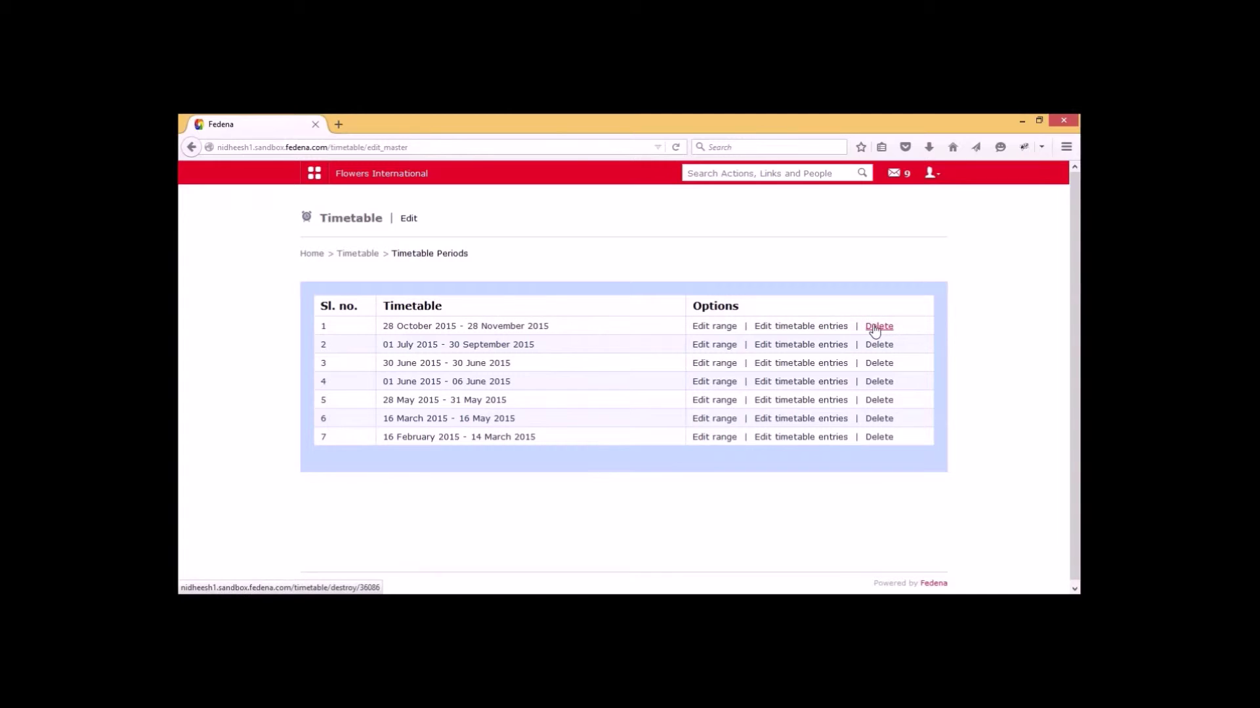
left_click(358, 254)
scroll(613, 329, "down", 3)
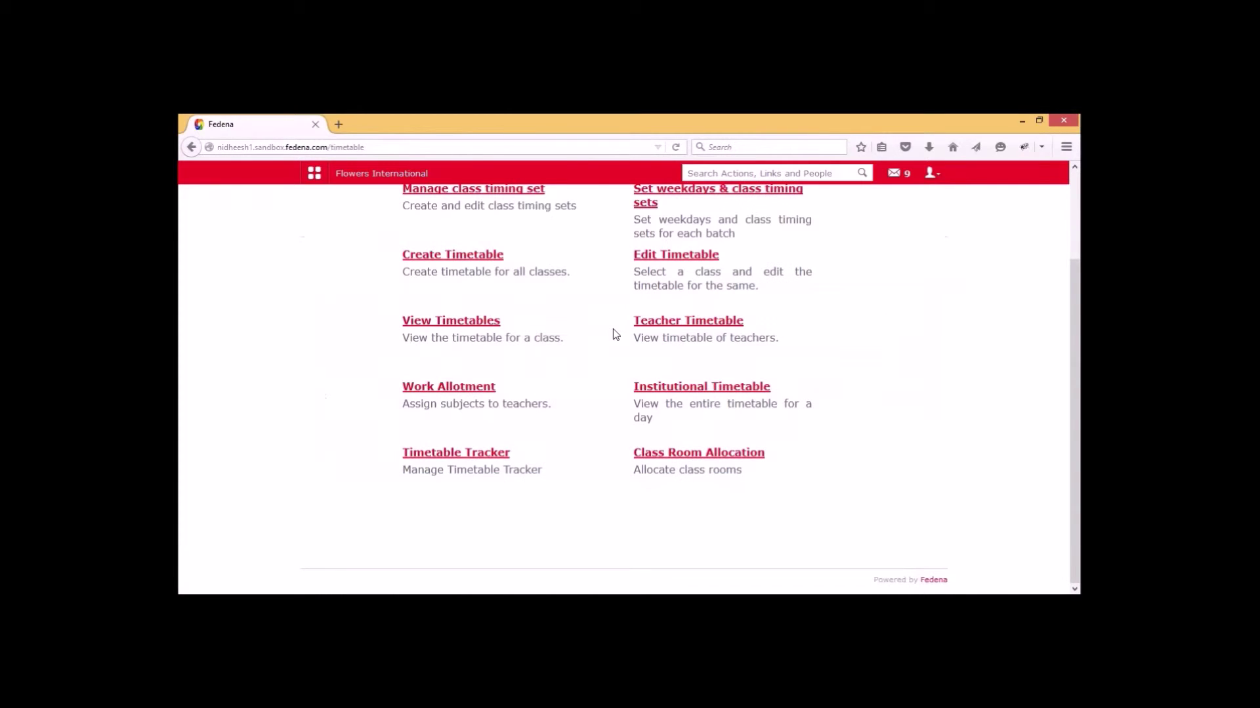
Step: Show the Science teacher's timetable for the 28 October – 28 November 2015 period
left_click(659, 325)
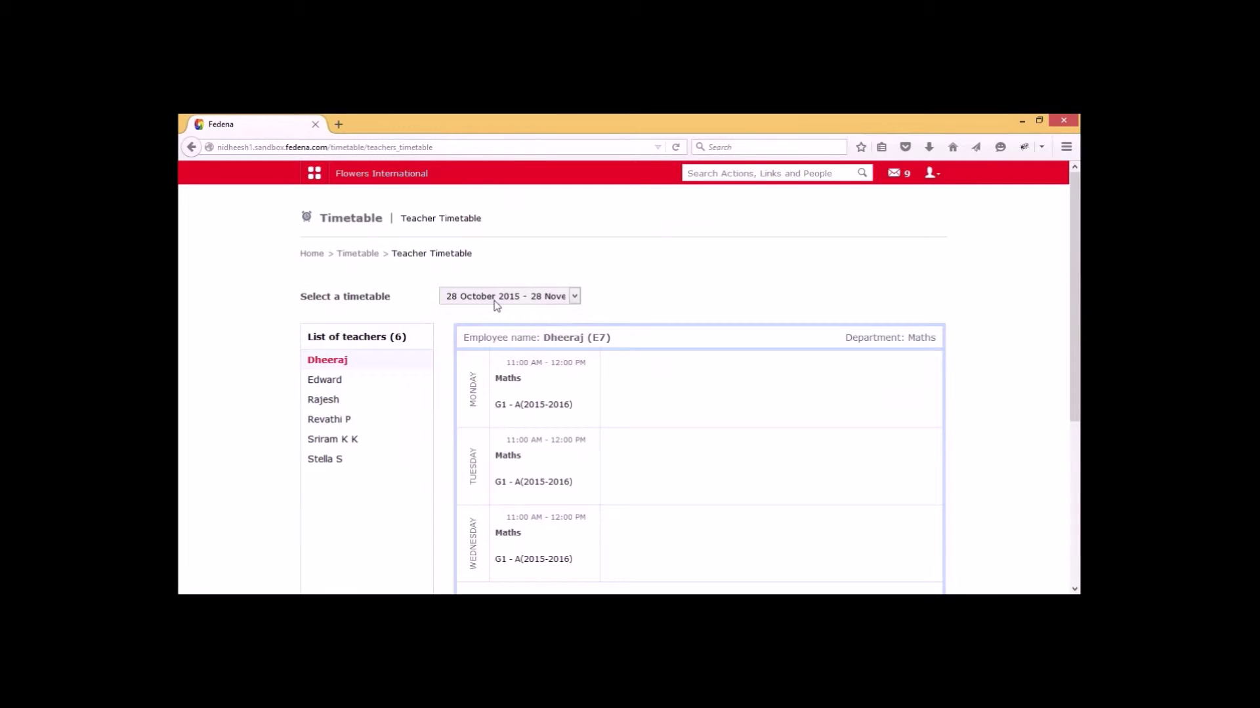
left_click(511, 301)
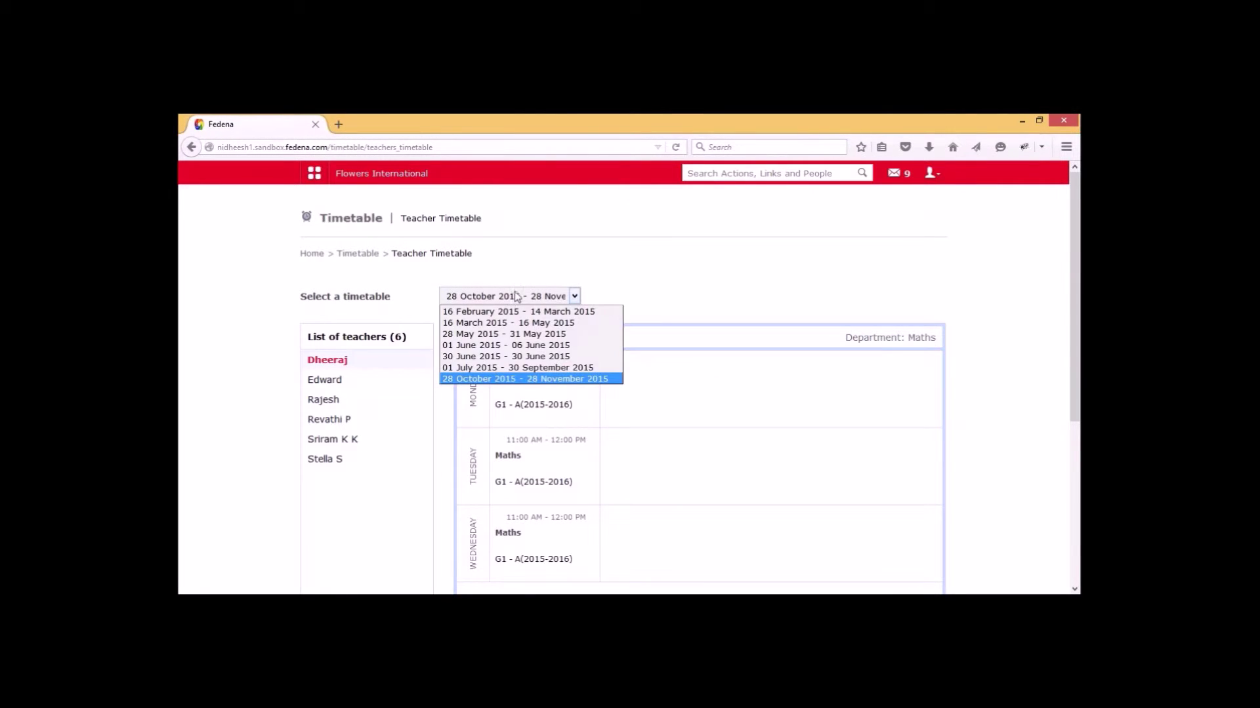
left_click(617, 267)
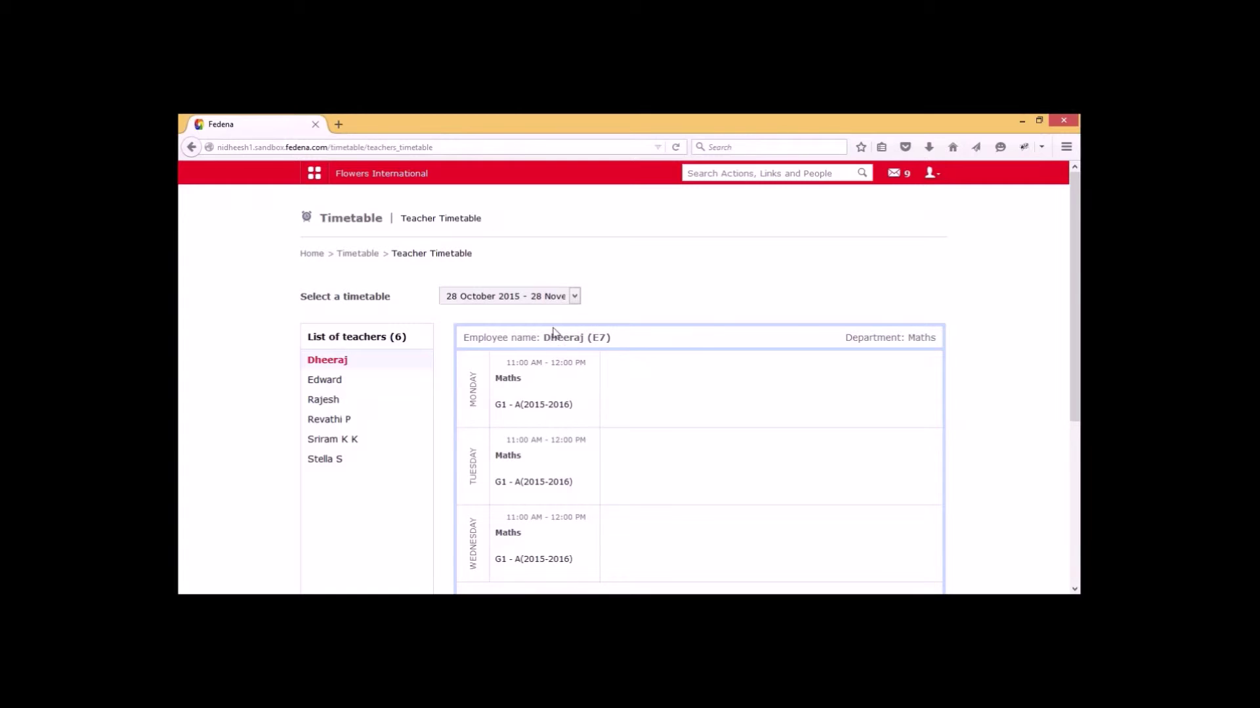
scroll(715, 460, "down", 2)
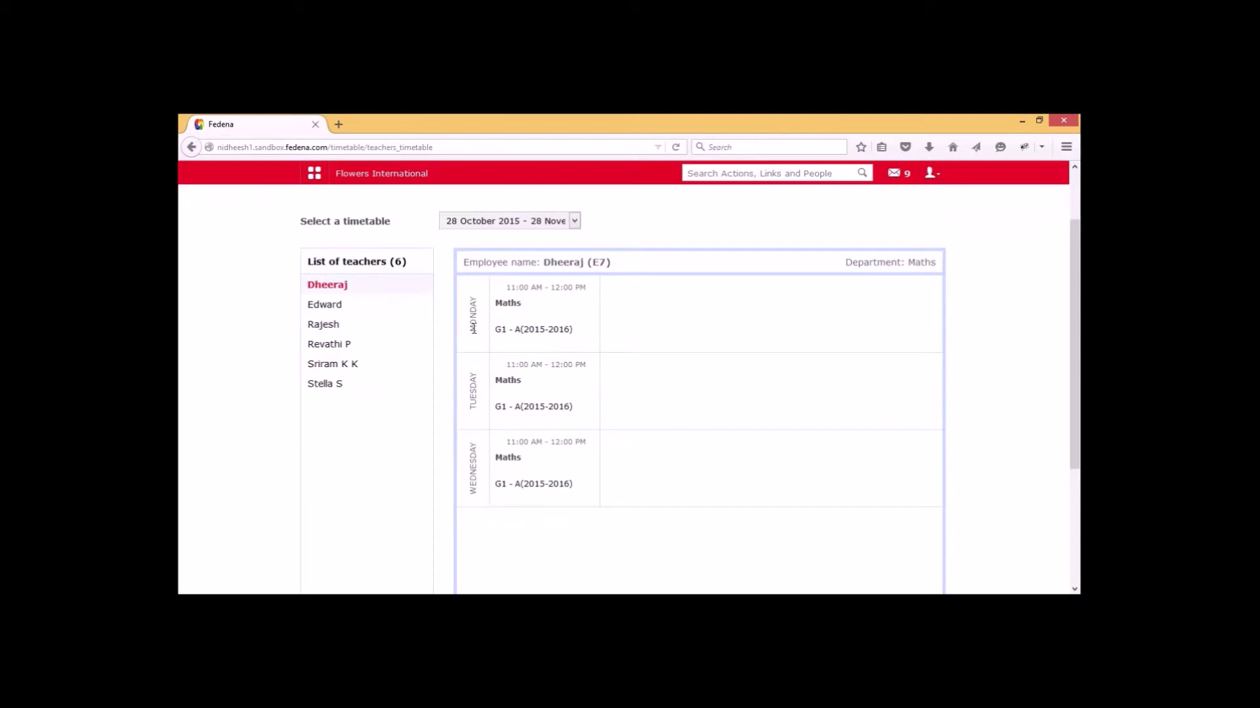
left_click(342, 304)
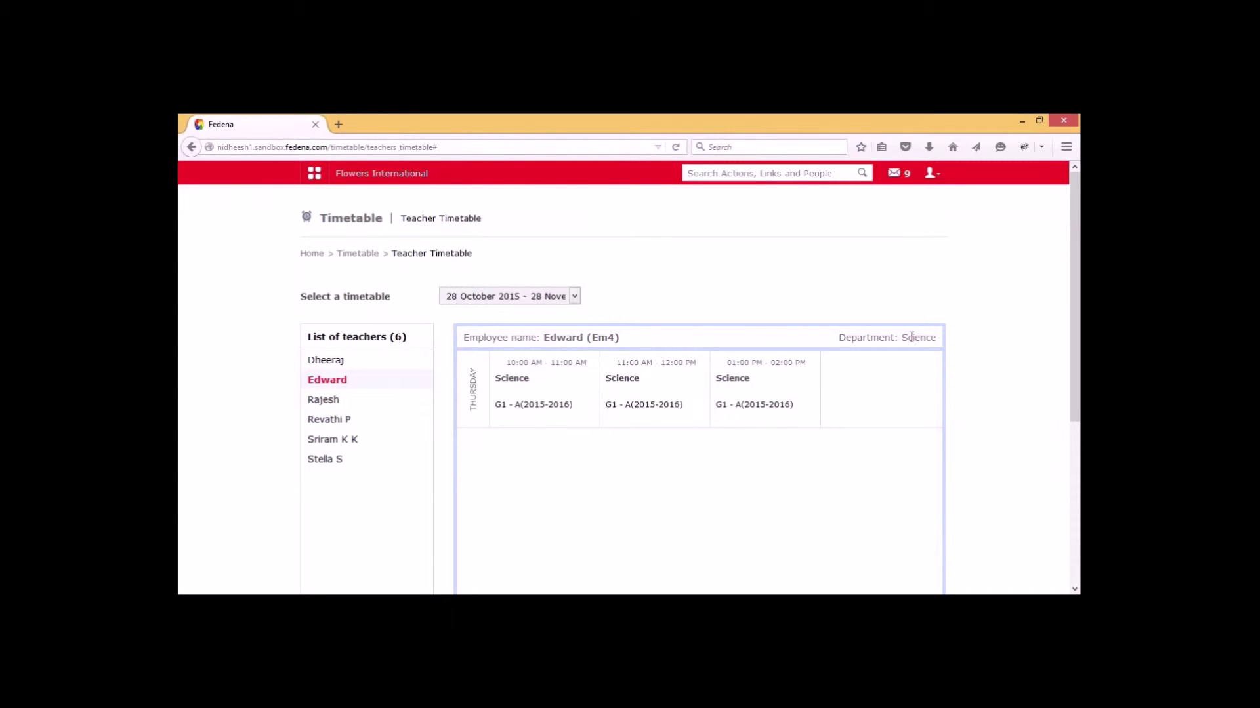
Step: Download that teacher timetable as a CSV report and return to the Timetable menu
scroll(911, 337, "down", 5)
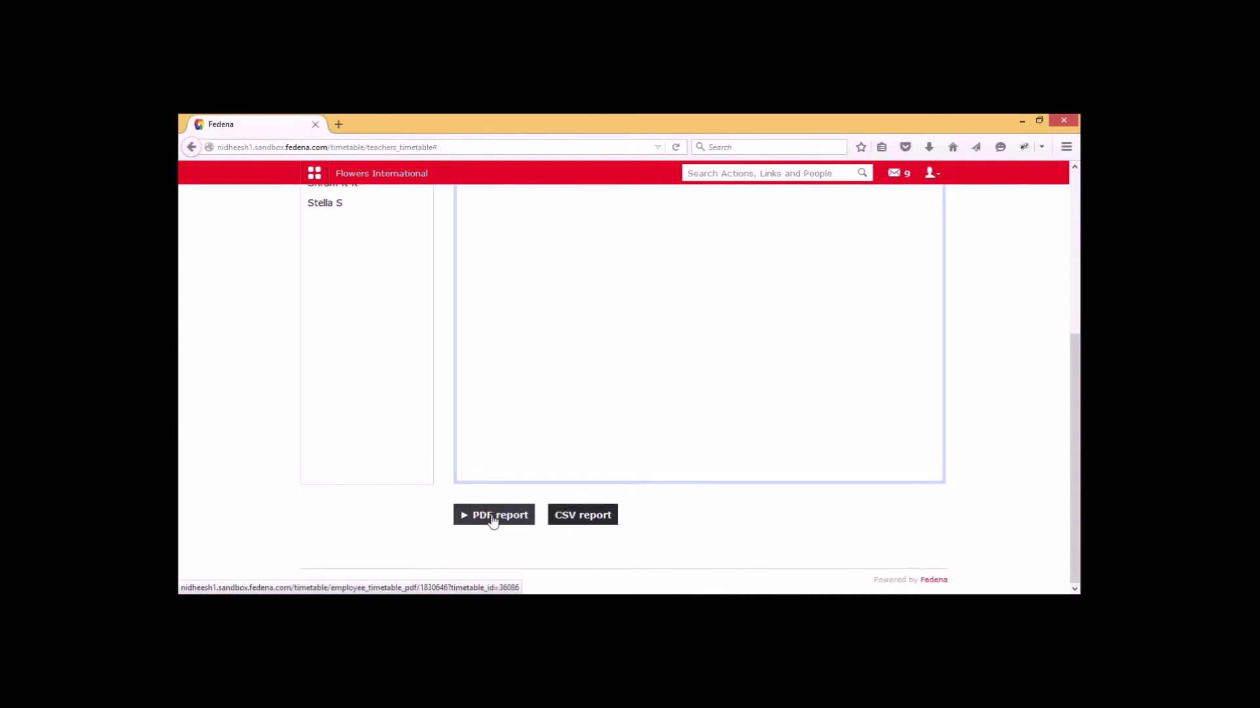
left_click(572, 522)
scroll(563, 498, "up", 5)
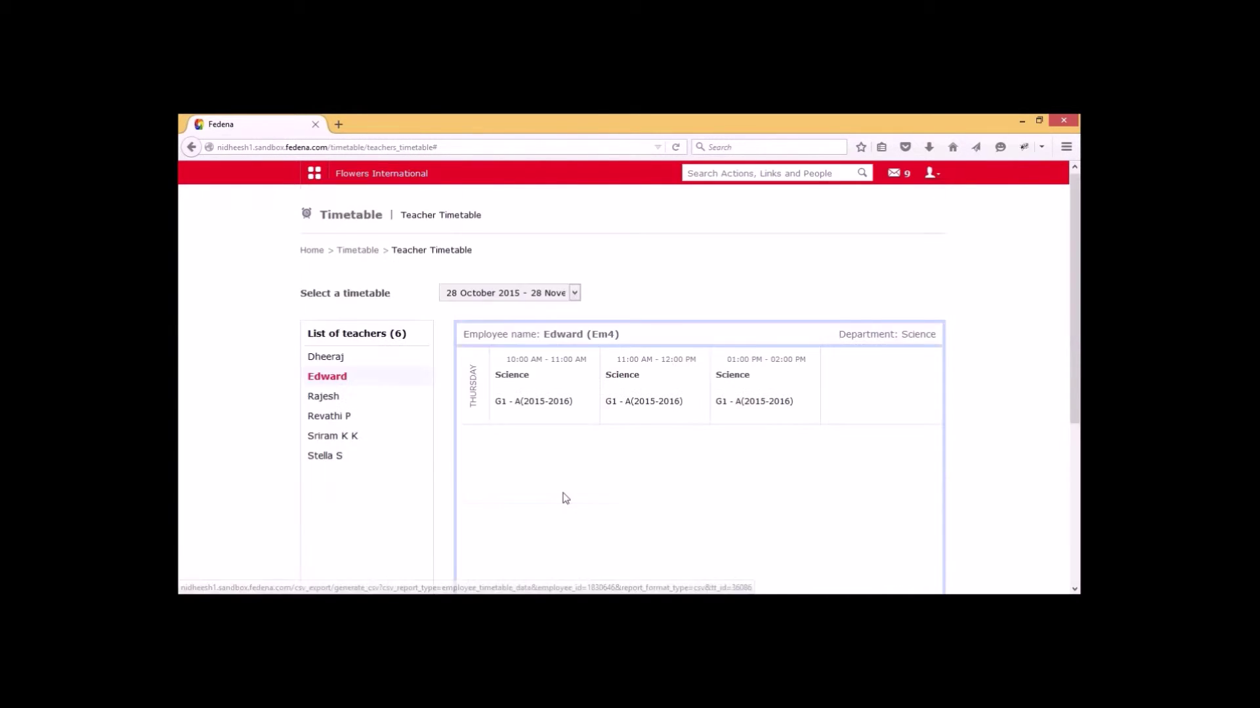
left_click(358, 256)
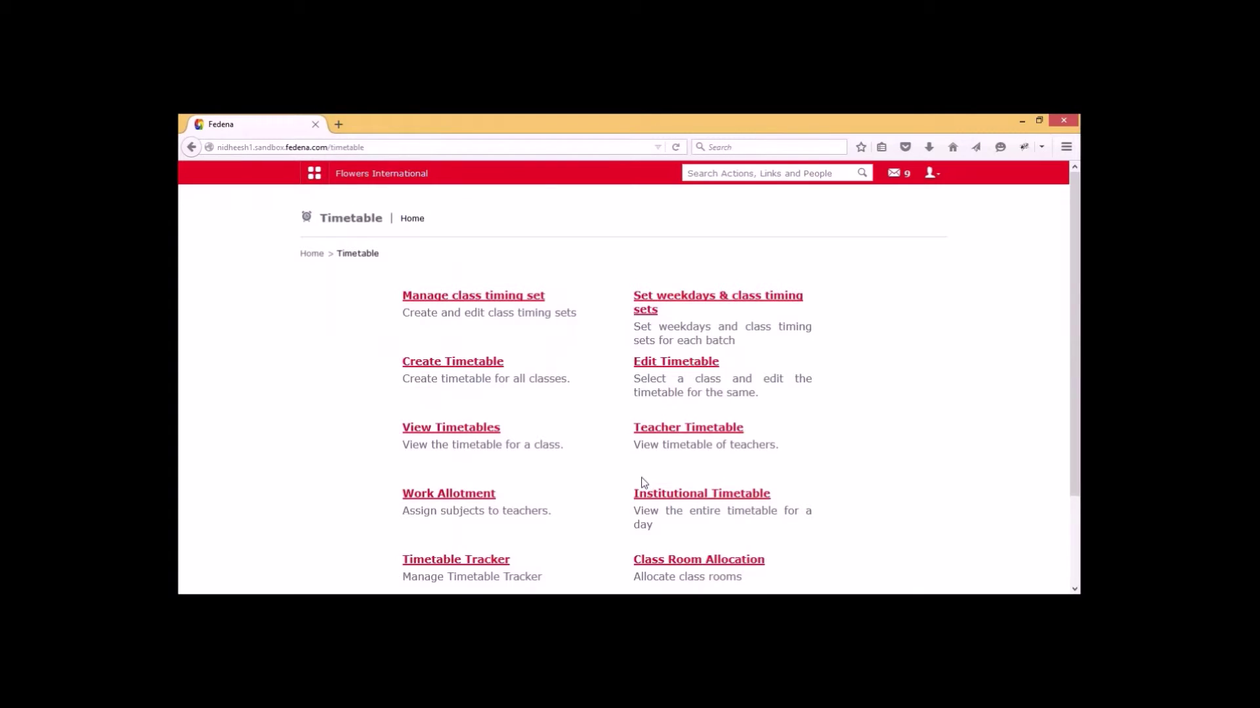
Step: Open Work Allotment and scroll through each batch's teacher-subject assignments
scroll(593, 469, "down", 3)
left_click(458, 390)
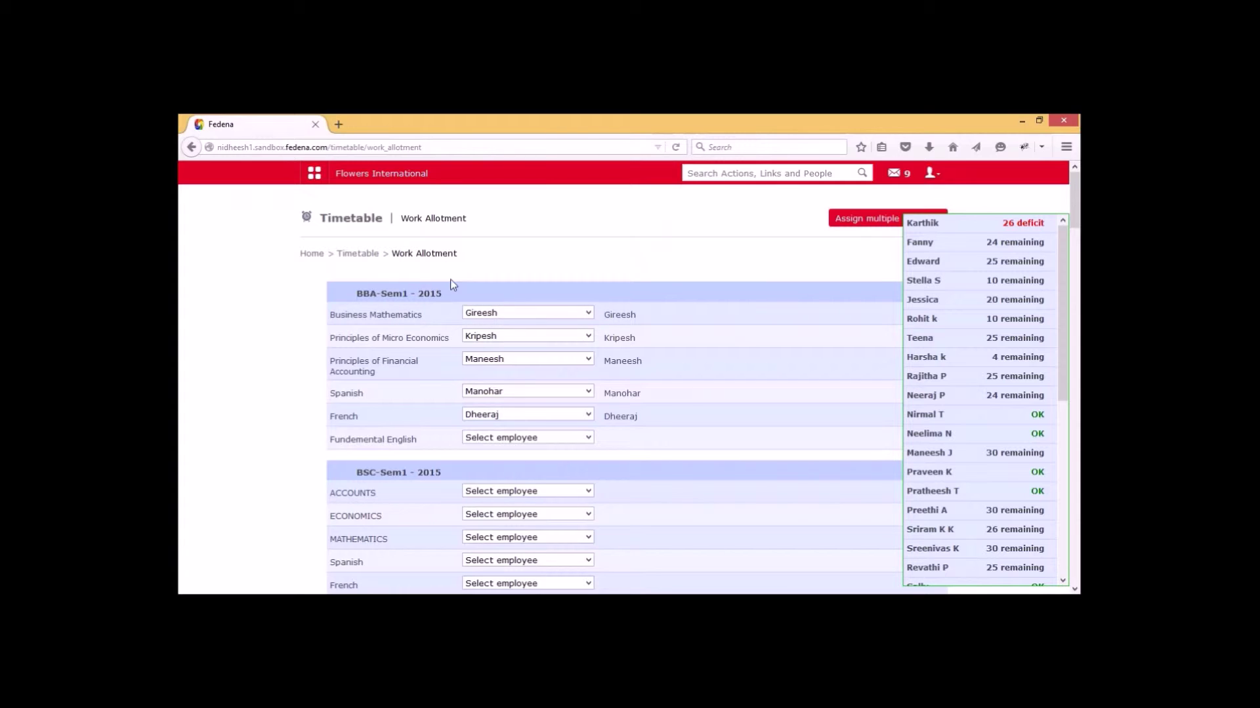
scroll(441, 304, "down", 6)
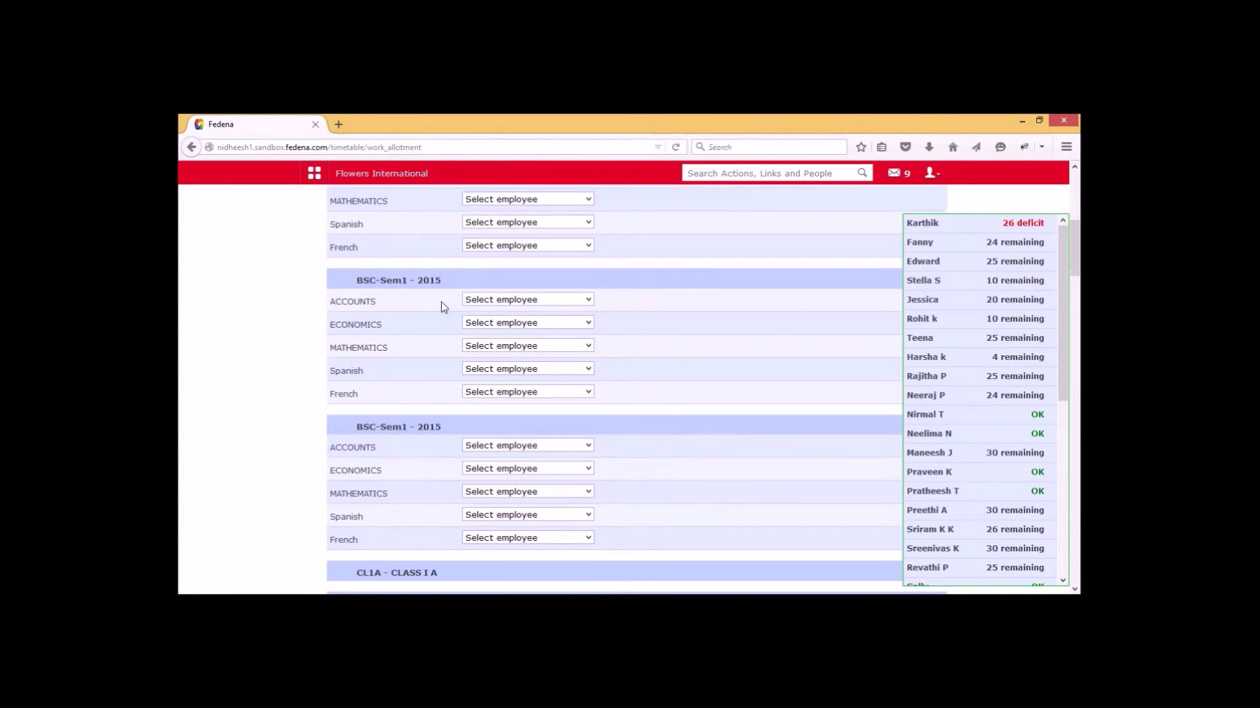
scroll(442, 301, "down", 15)
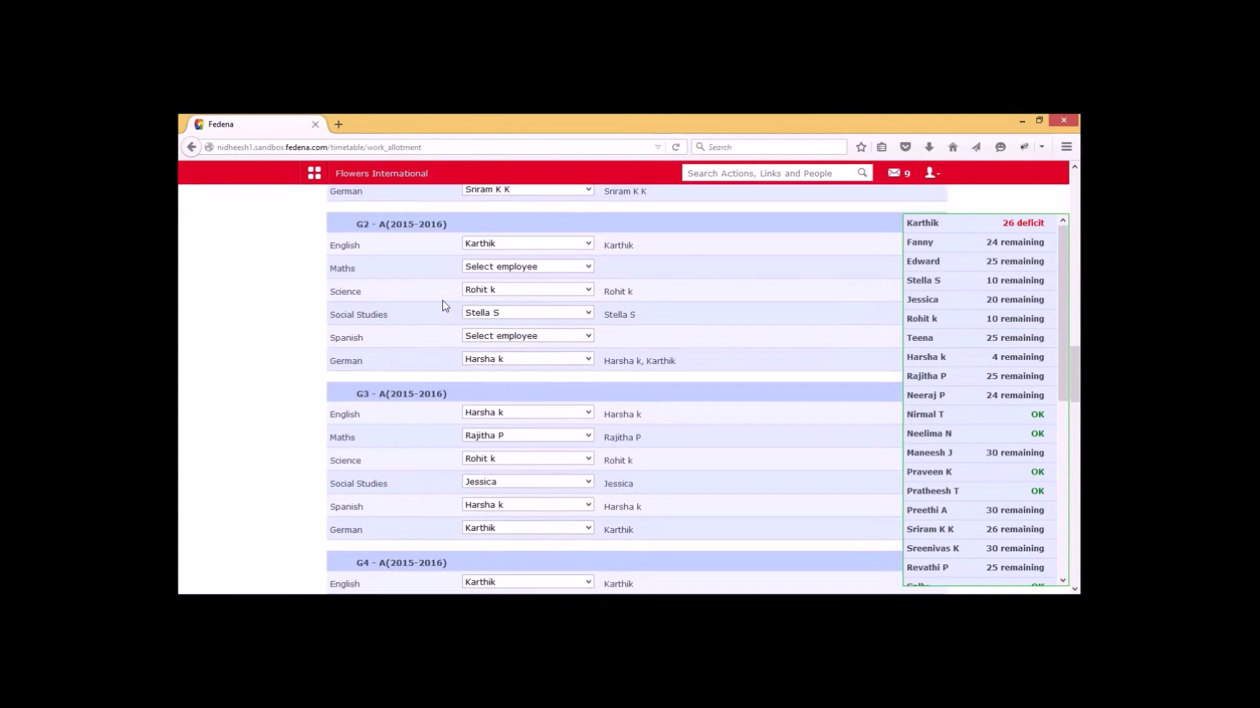
scroll(443, 295, "down", 20)
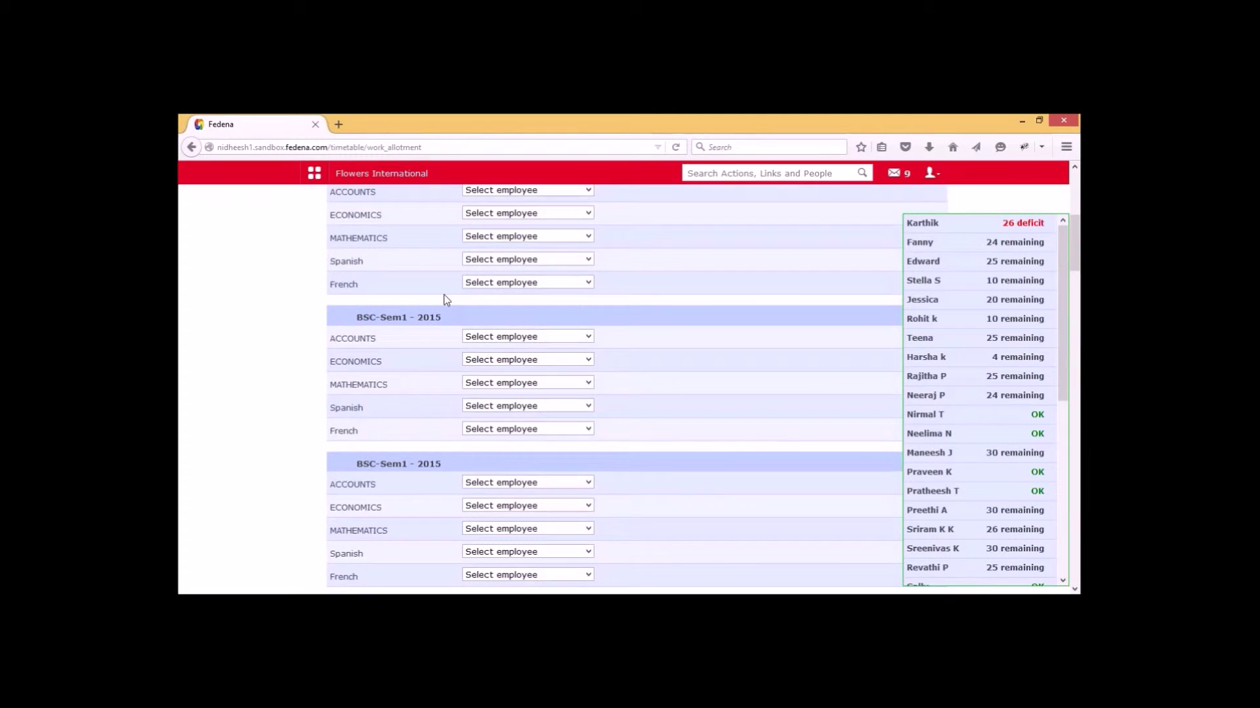
key("Home")
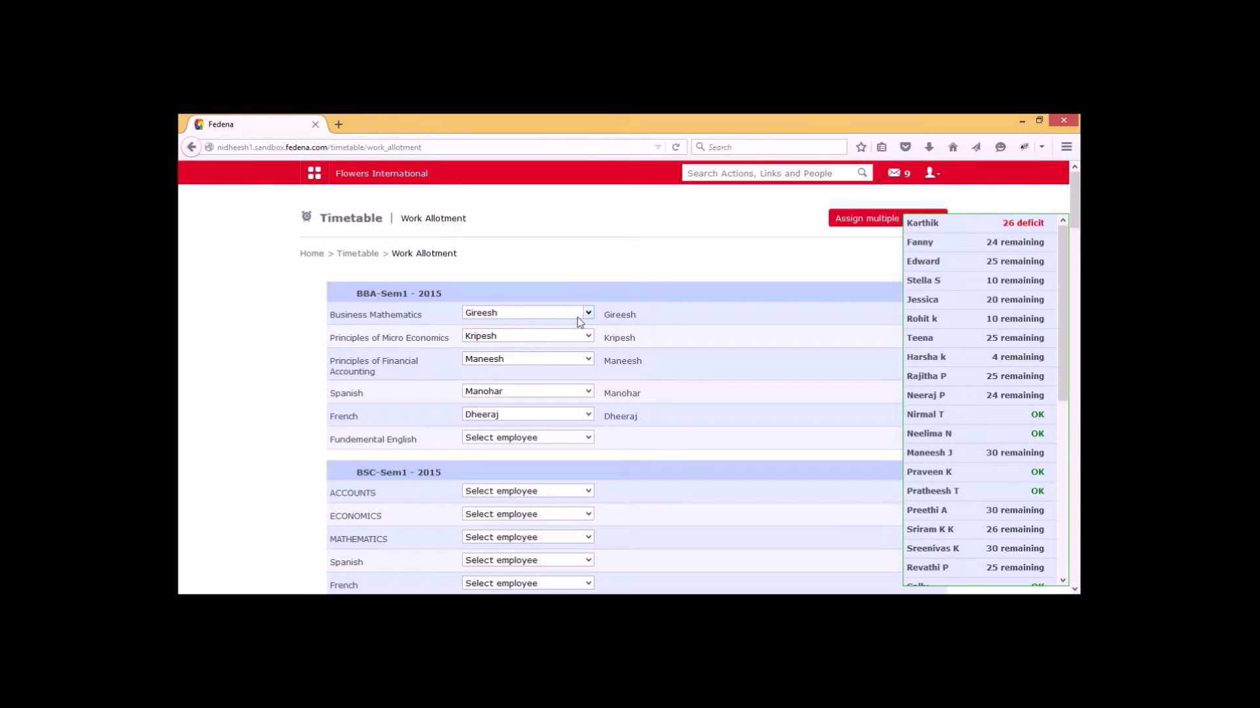
scroll(635, 324, "down", 3)
scroll(635, 325, "up", 3)
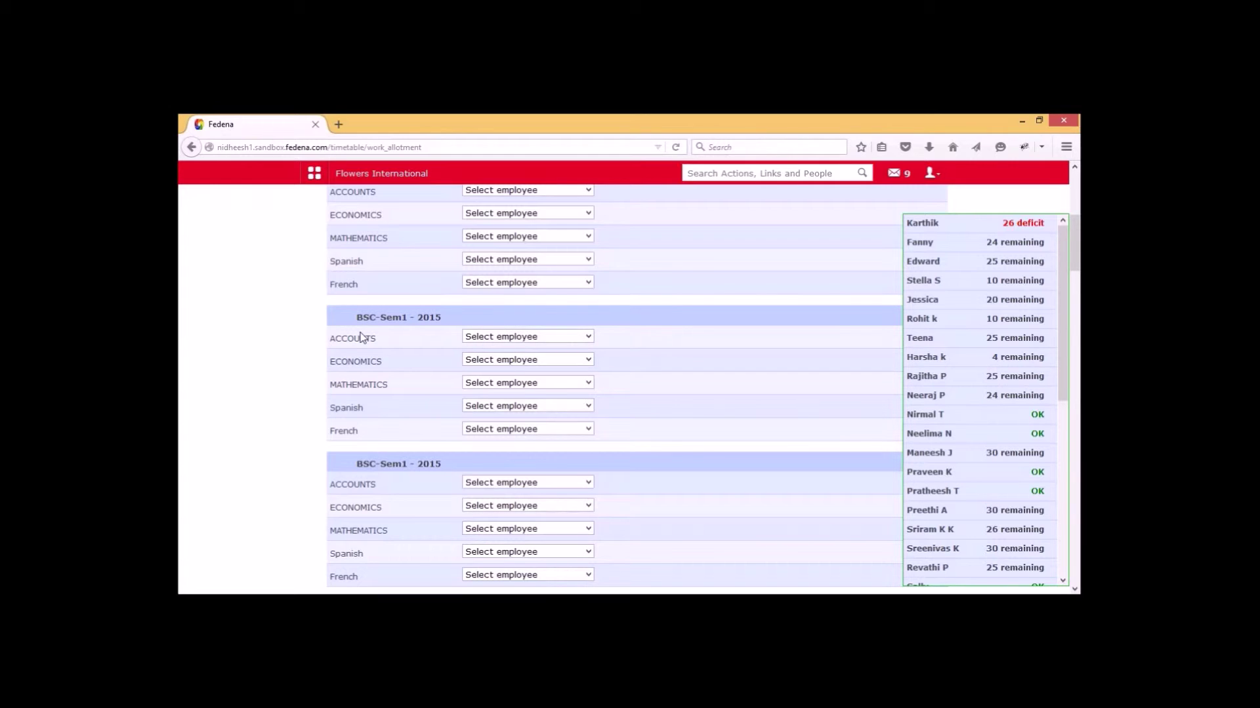
Step: Assign employees to BSC-Sem1 ACCOUNTS and ECONOMICS, giving ECONOMICS the Science teacher
left_click(569, 340)
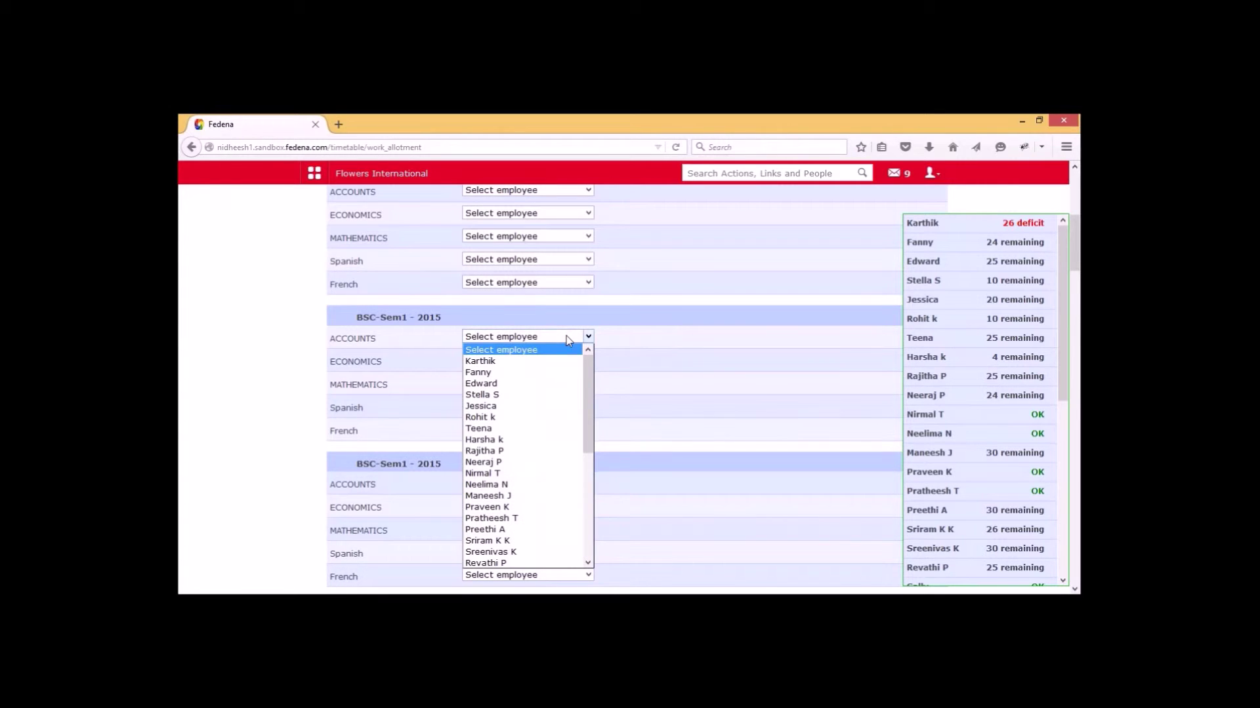
left_click(518, 361)
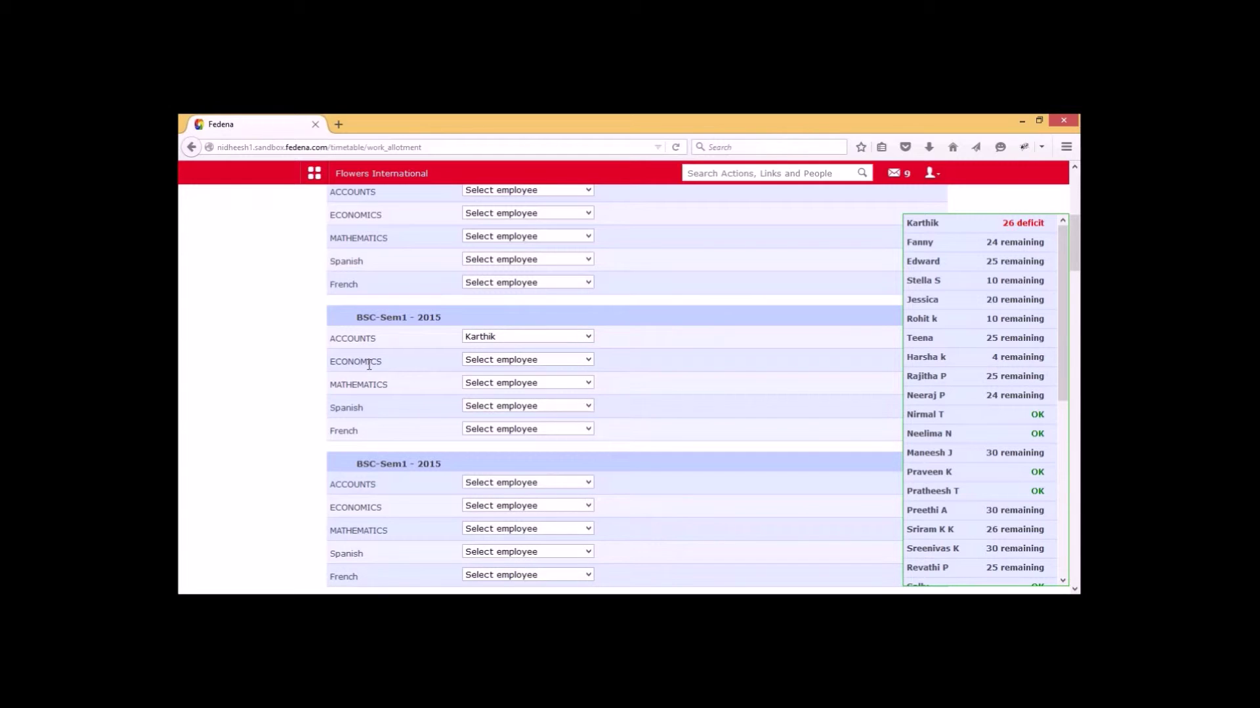
left_click(511, 358)
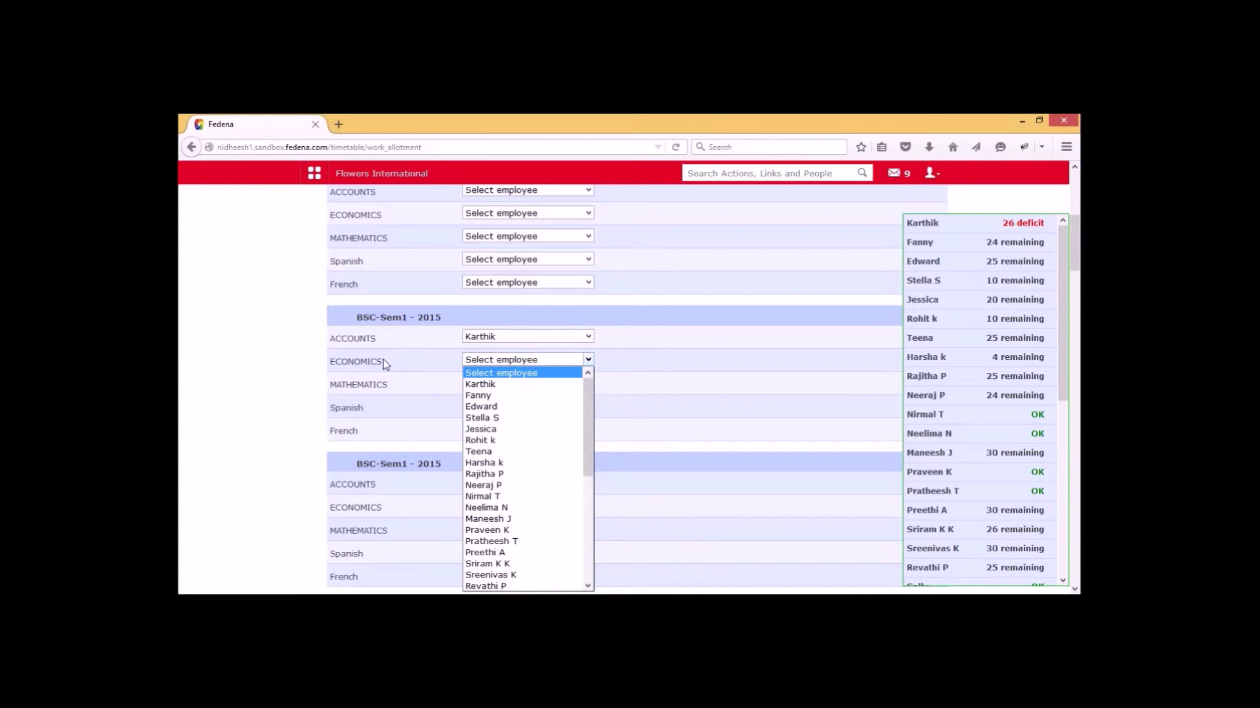
left_click(515, 406)
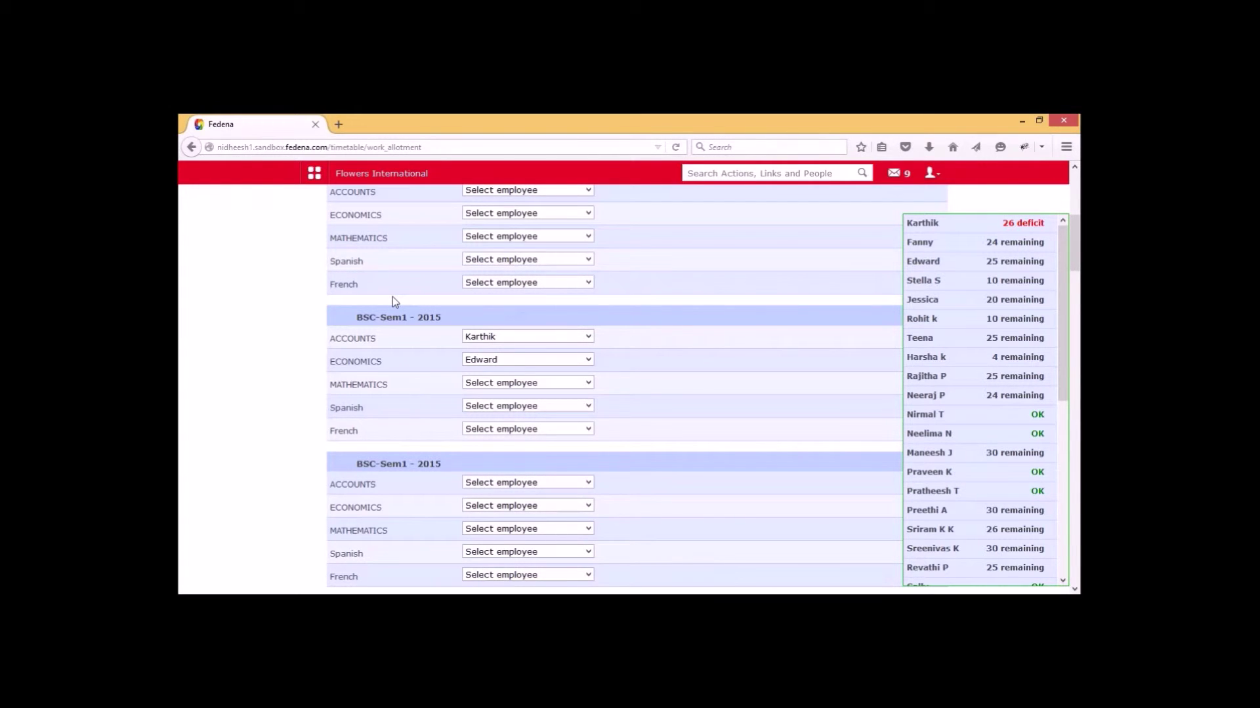
scroll(395, 296, "up", 5)
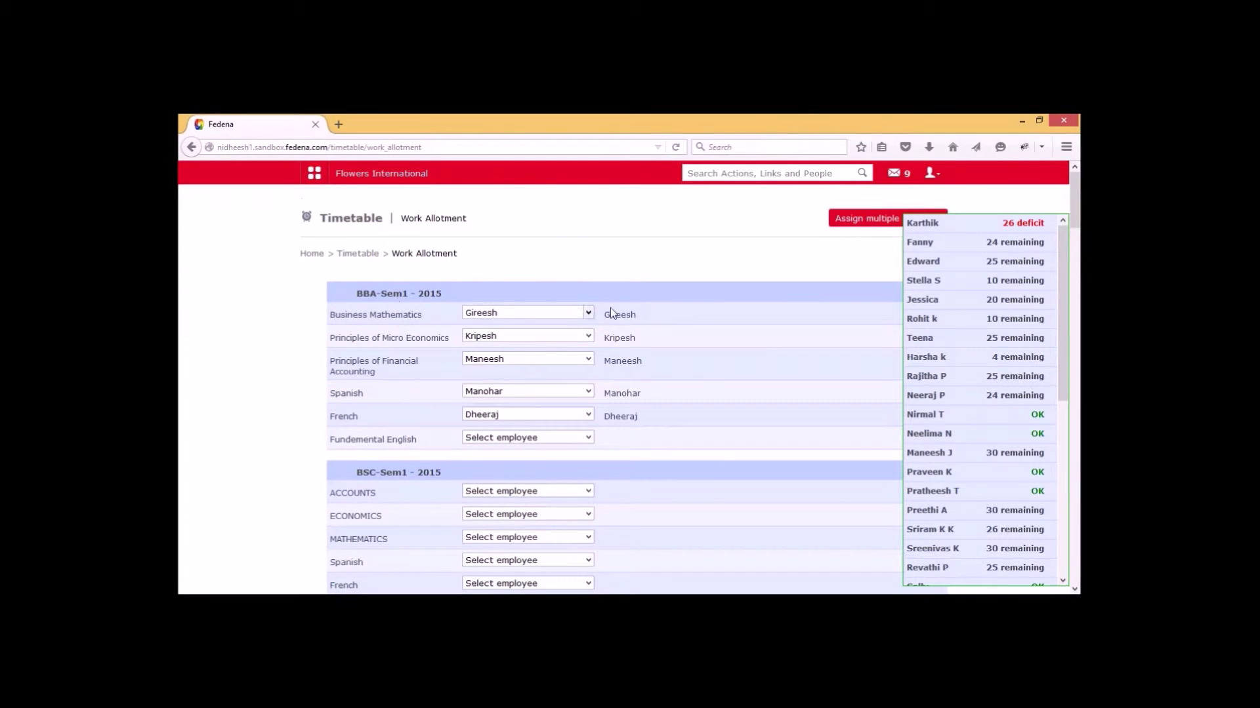
scroll(686, 356, "down", 3)
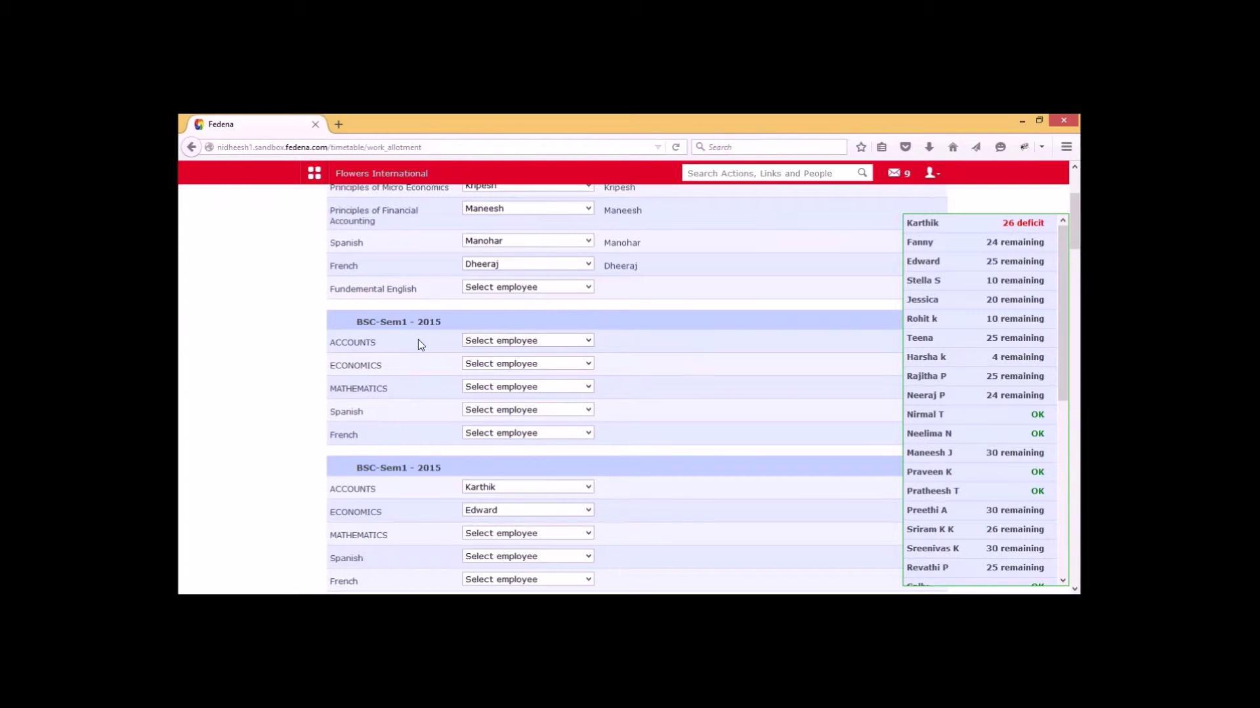
scroll(407, 378, "up", 3)
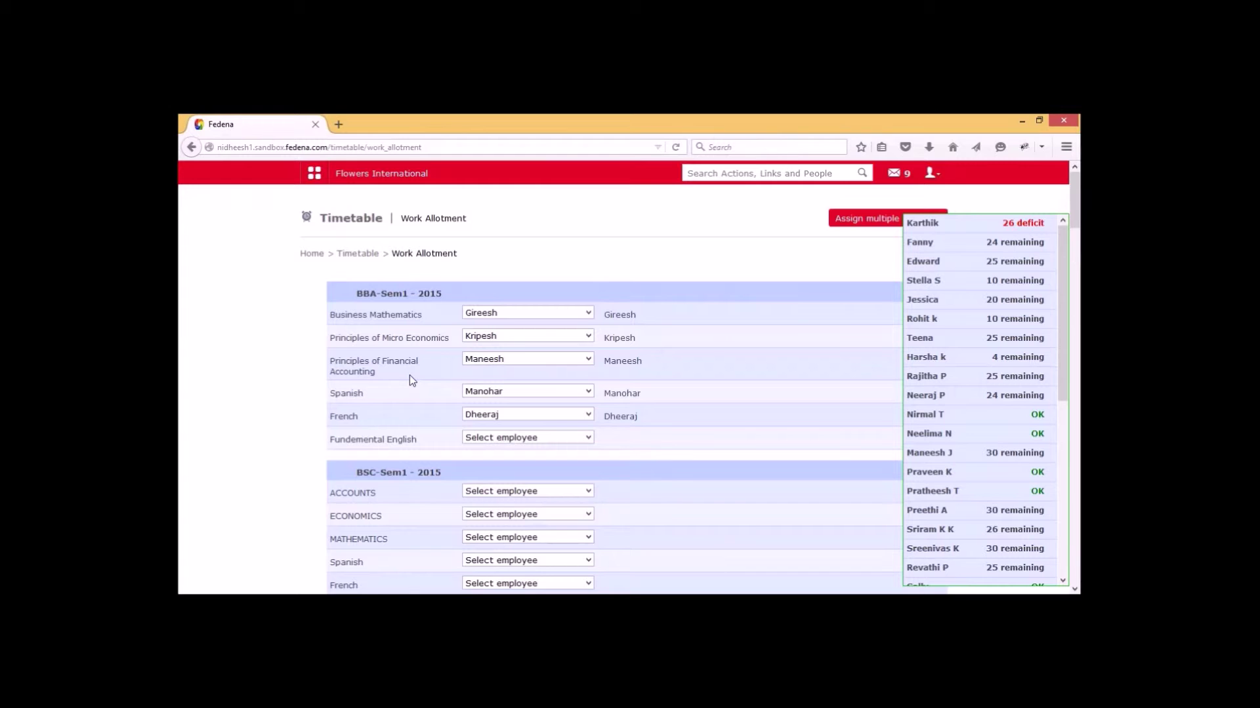
scroll(683, 262, "down", 2)
scroll(827, 249, "up", 2)
scroll(824, 245, "down", 2)
scroll(837, 219, "up", 2)
Step: Use Assign multiple to add another English-department teacher to BBA-Sem1 - 2015's Business Mathematics
left_click(846, 221)
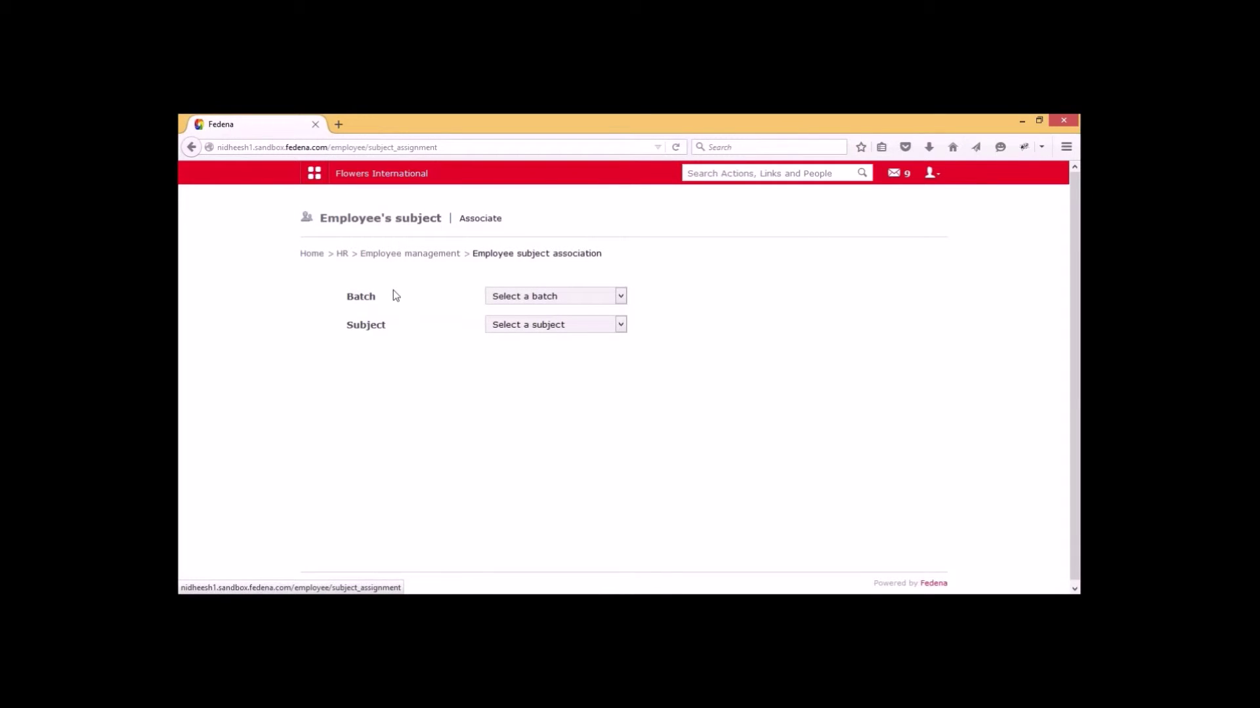
left_click(537, 296)
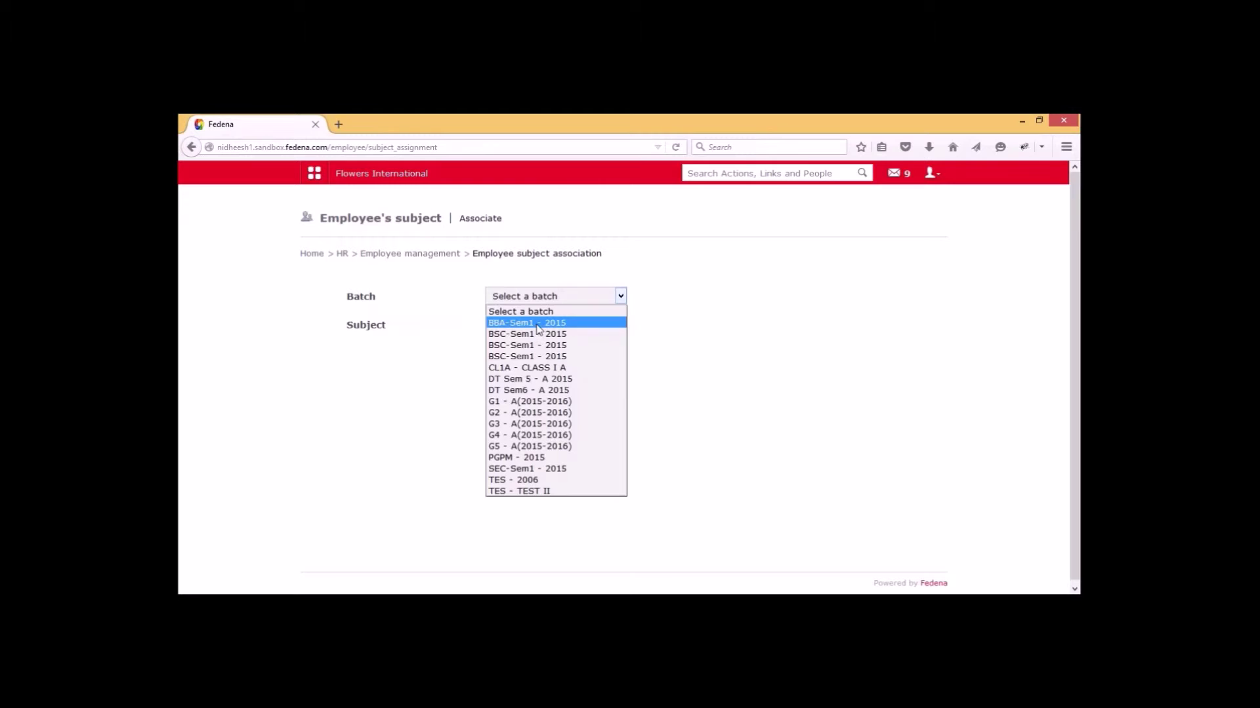
left_click(539, 323)
left_click(538, 326)
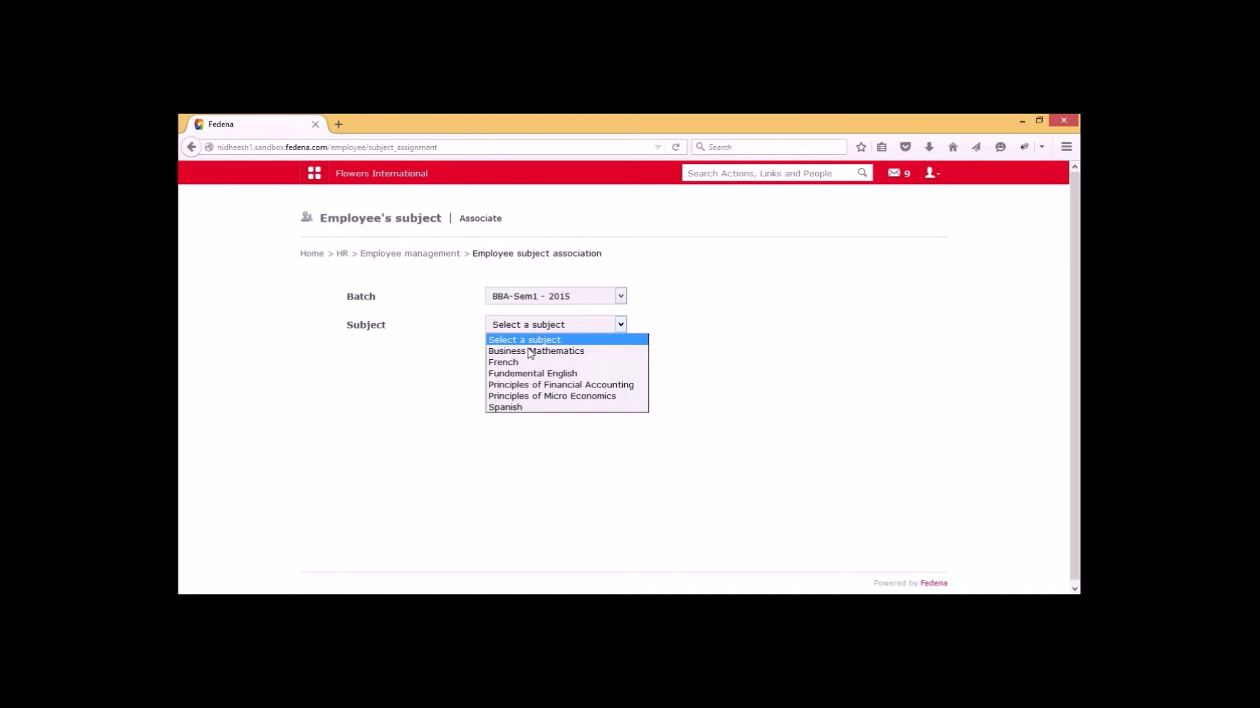
left_click(528, 351)
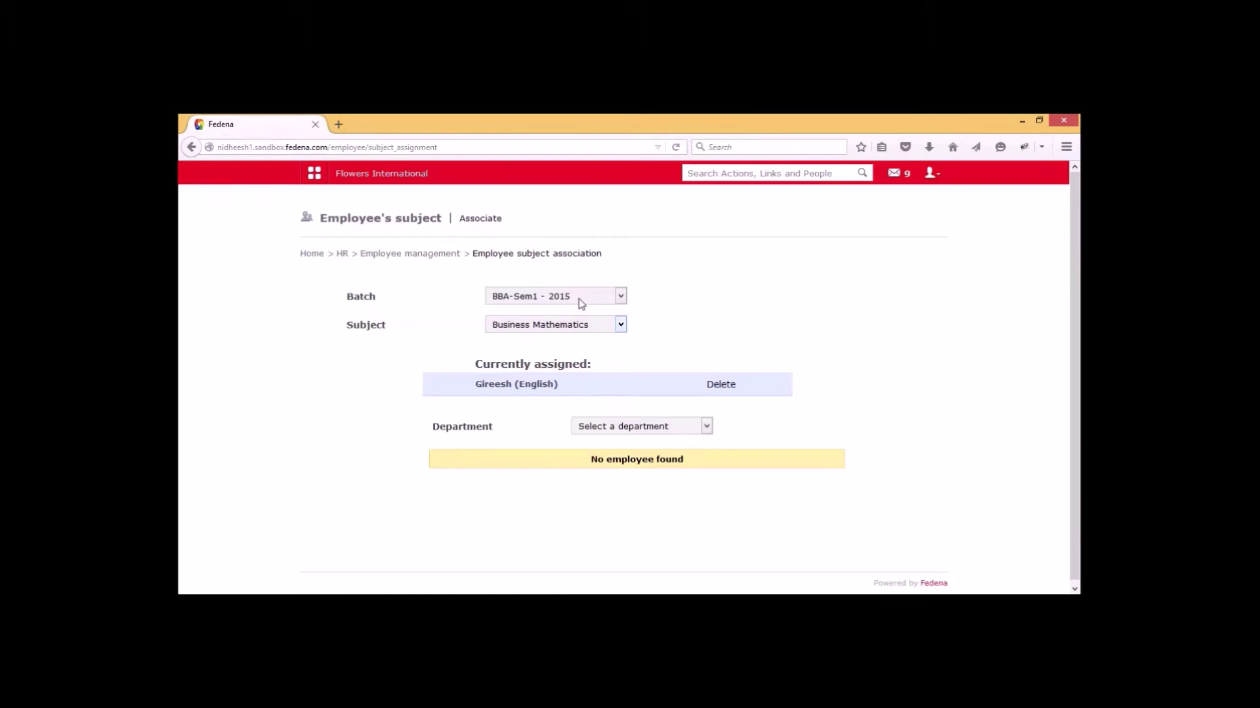
left_click(644, 428)
left_click(624, 453)
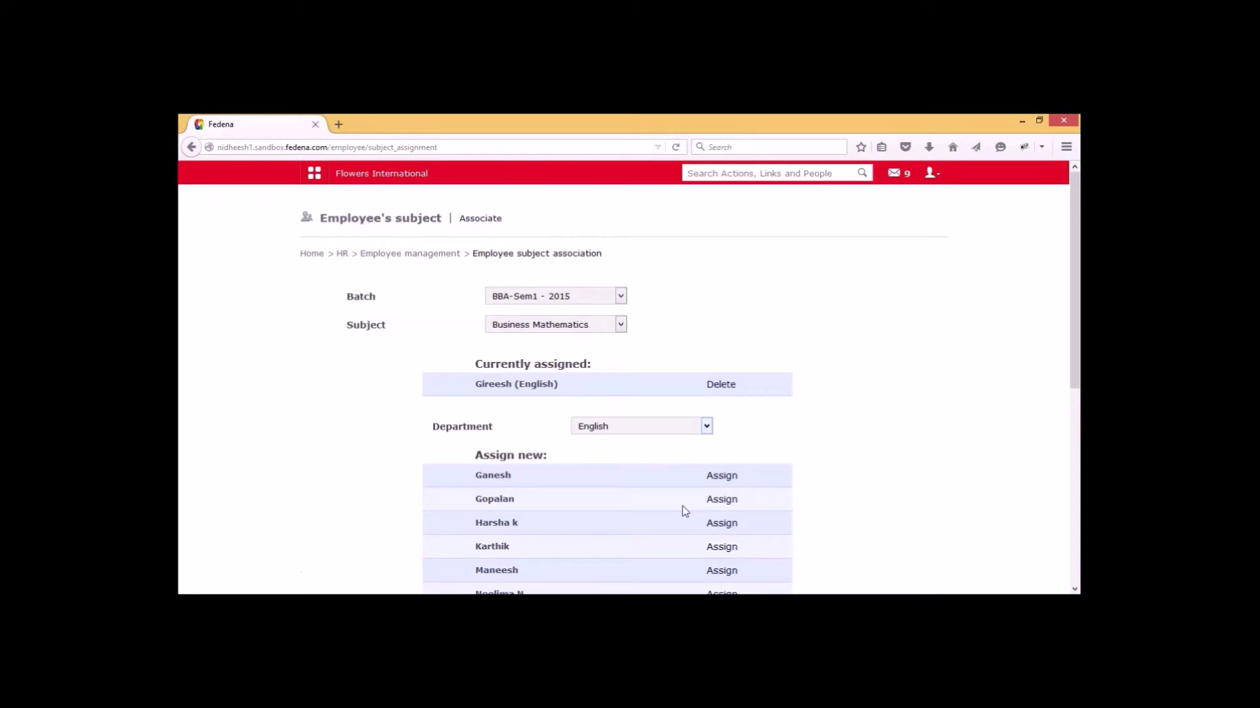
left_click(722, 501)
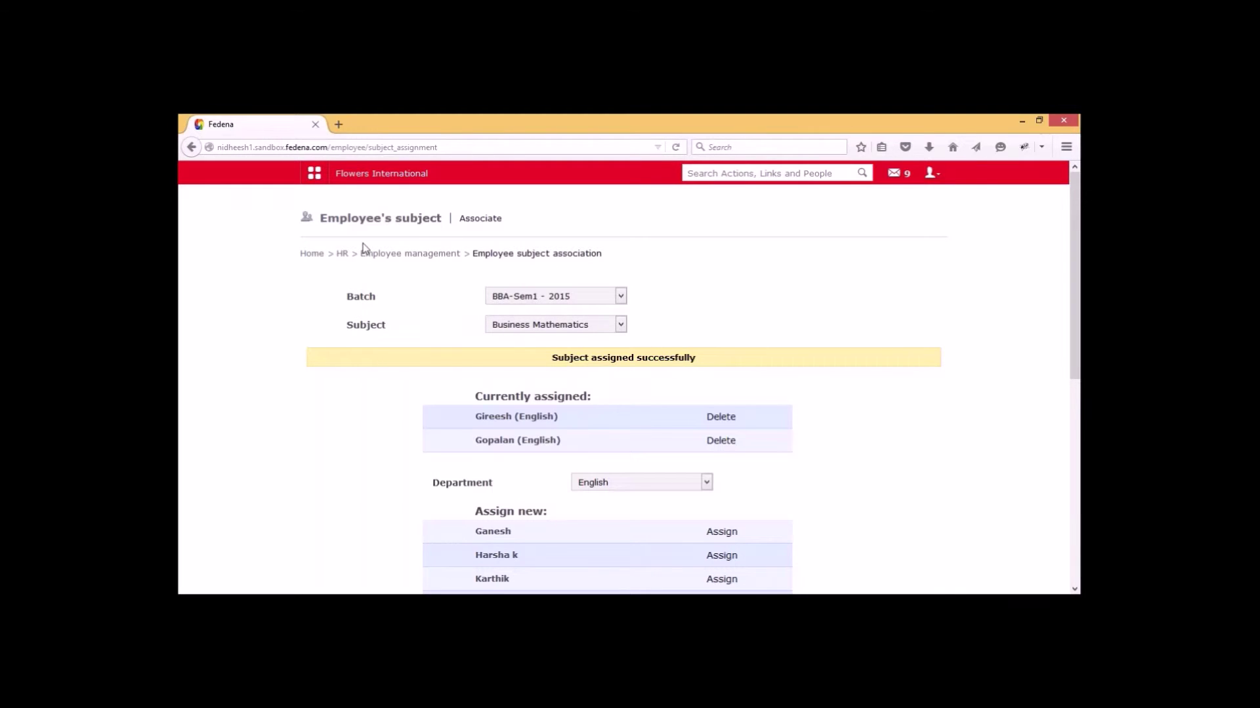
left_click(316, 175)
Step: Open the Institutional Timetable for 28 October 2015 from Academics > Timetable
left_click(406, 206)
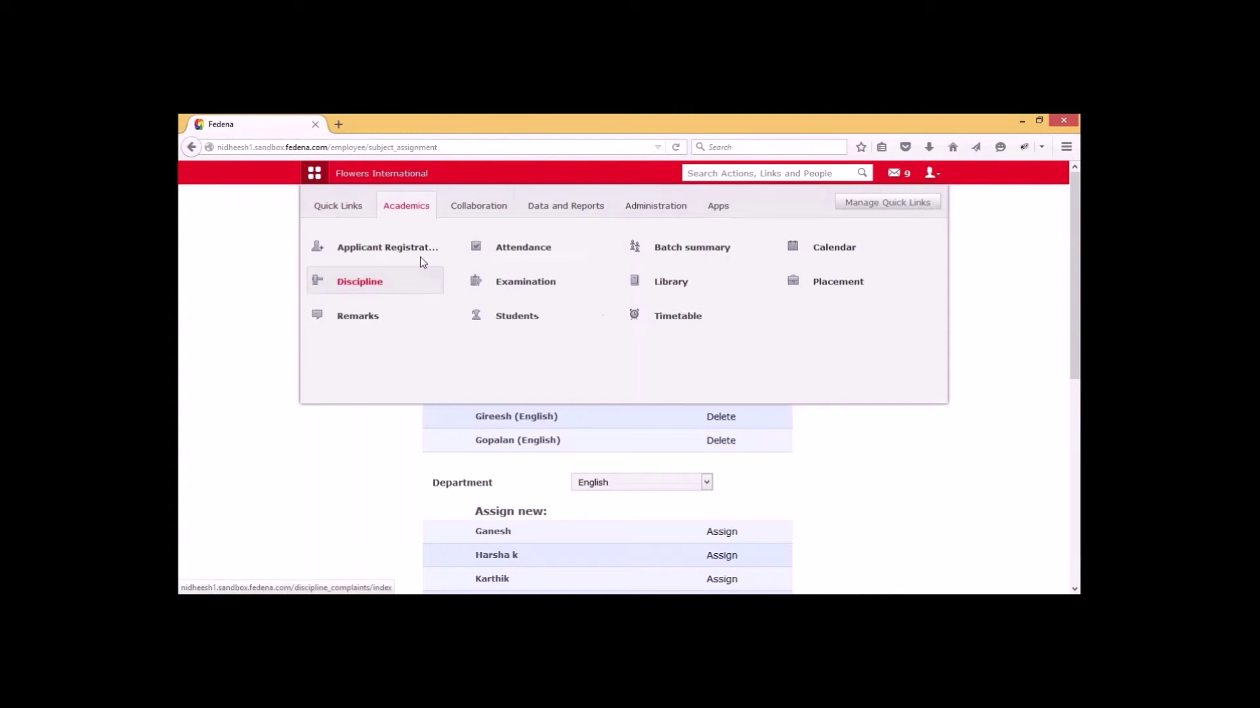
mouse_move(721, 317)
left_click(679, 319)
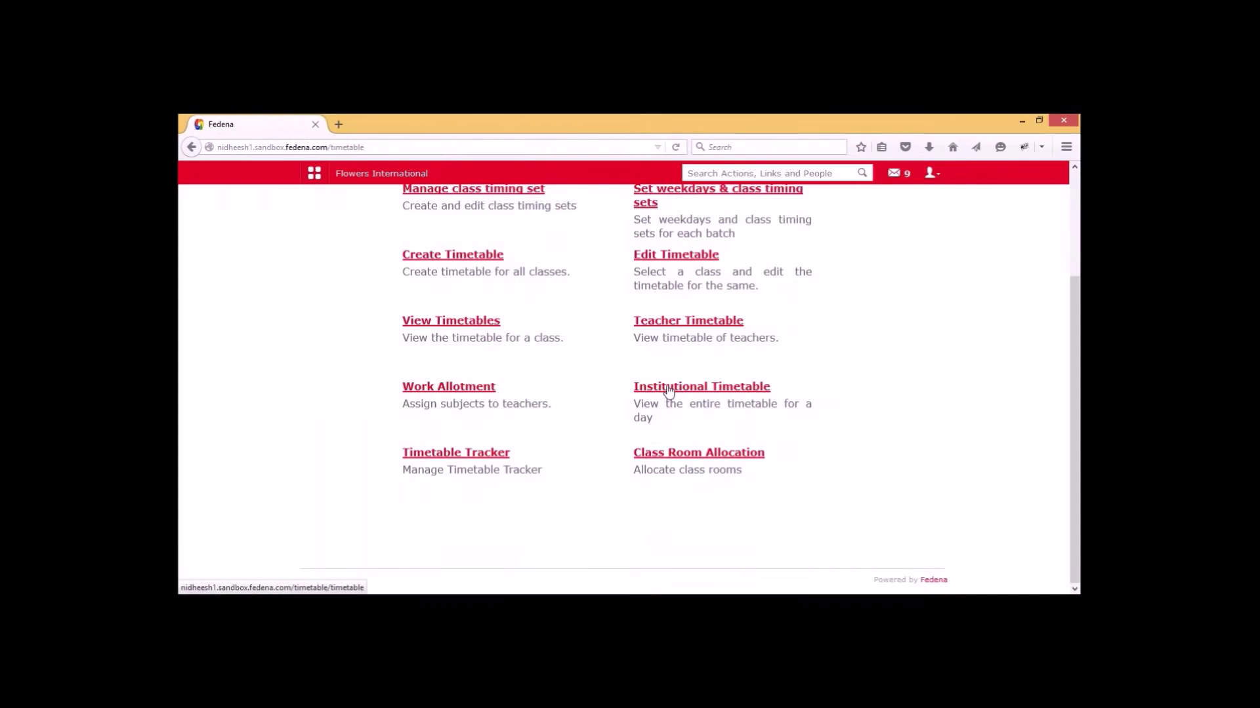
left_click(668, 389)
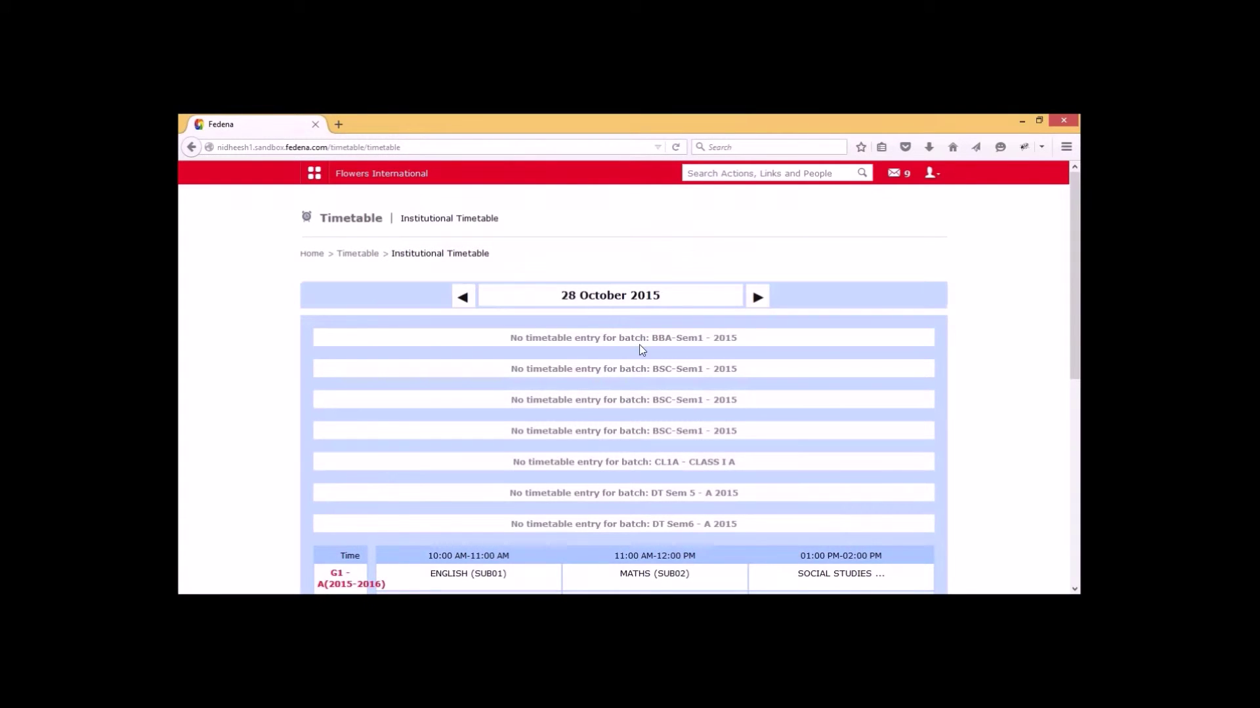
scroll(567, 333, "down", 5)
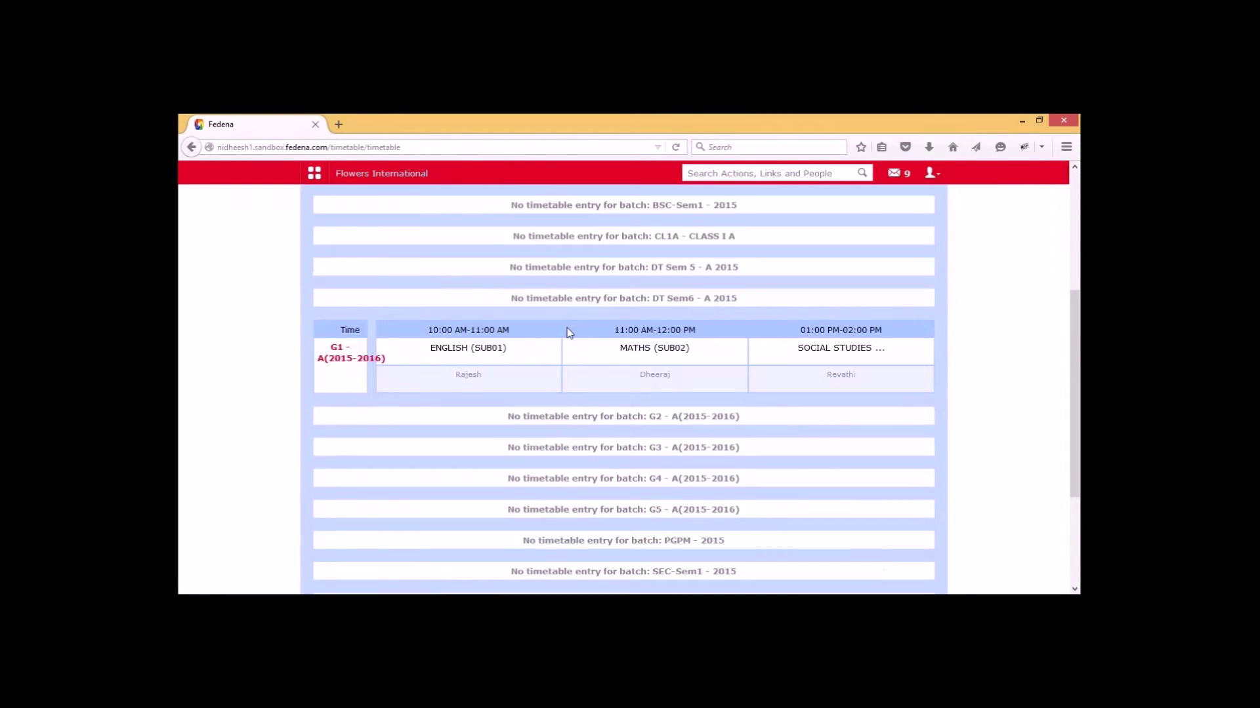
scroll(567, 330, "up", 3)
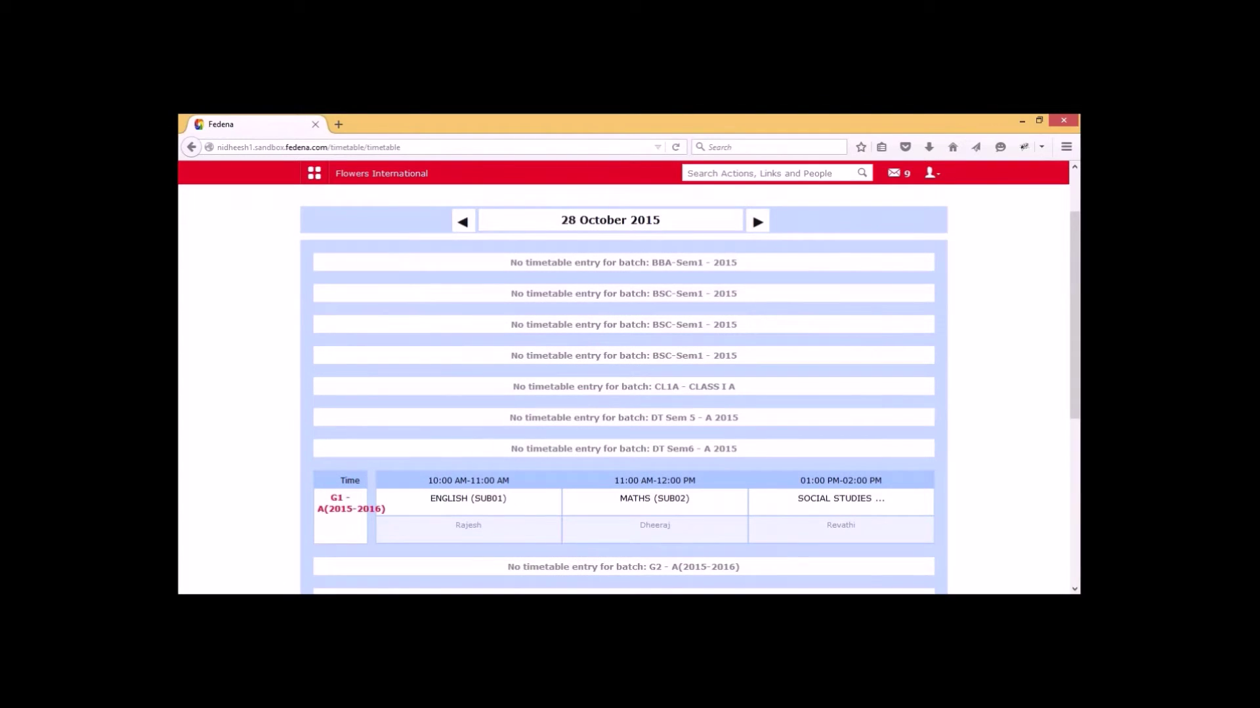
scroll(620, 303, "down", 3)
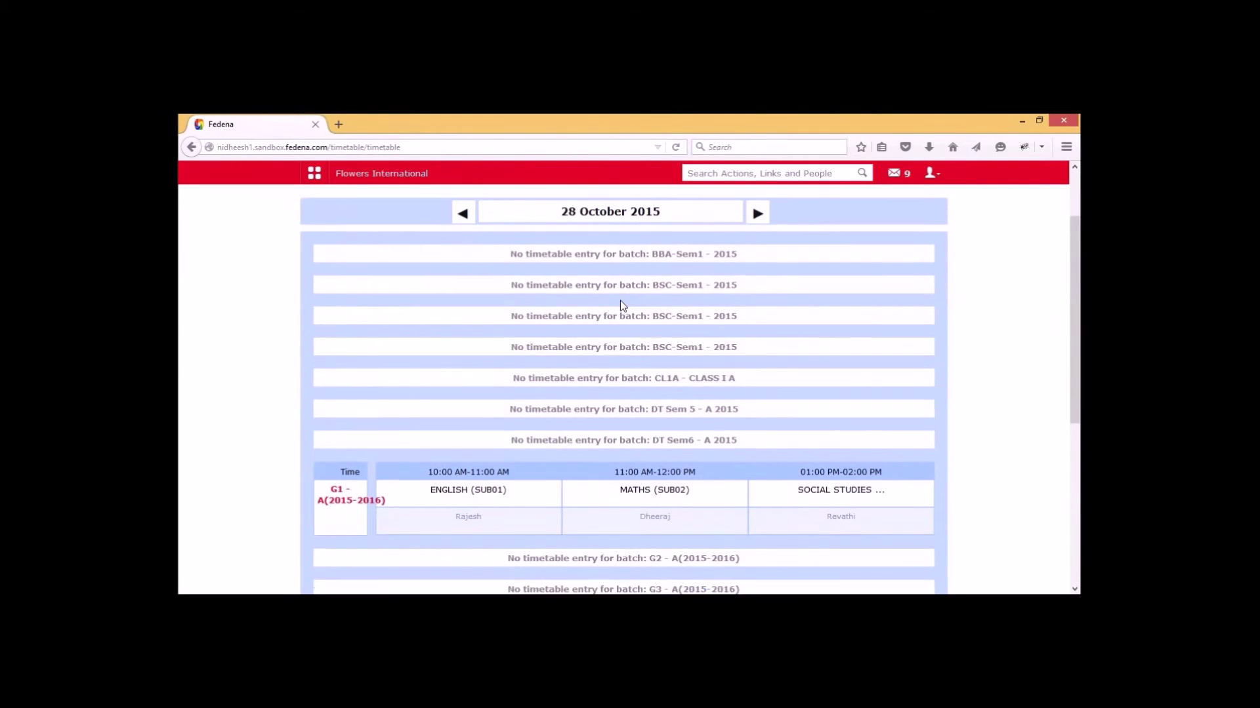
scroll(558, 289, "up", 3)
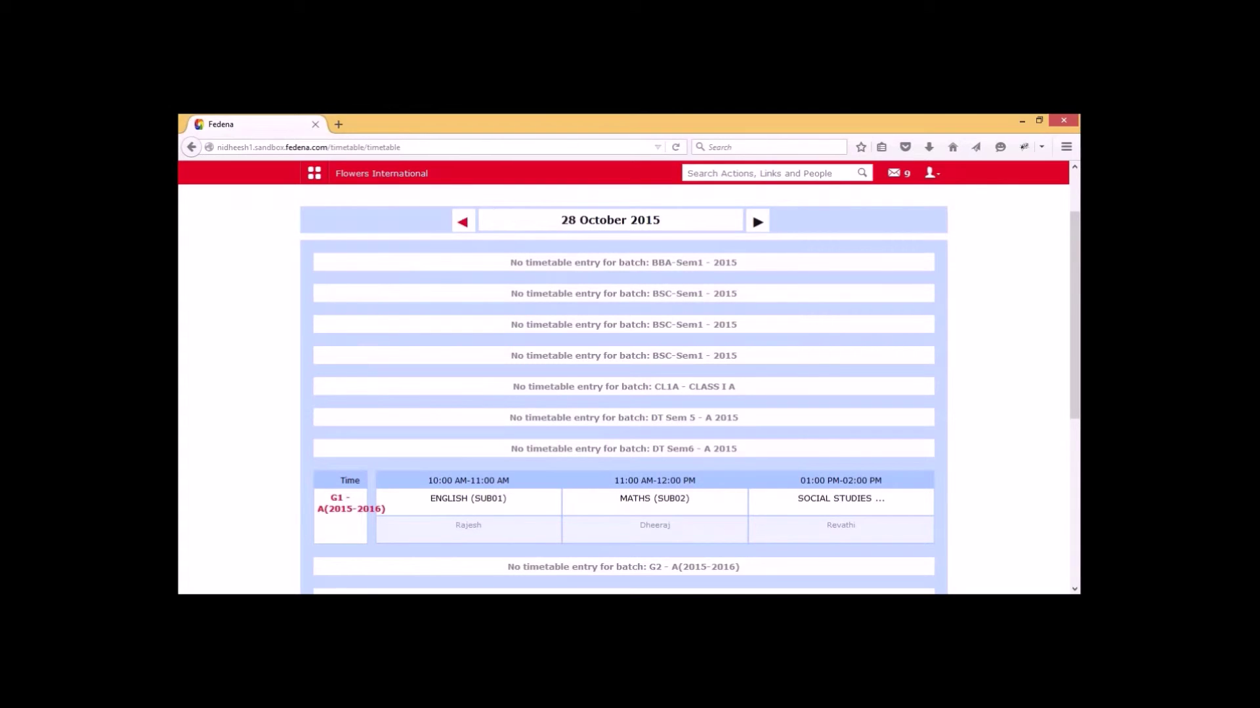
Step: Compare 27 and 28 October 2015, reviewing G1 - A's English, Maths and Social Studies periods
left_click(464, 223)
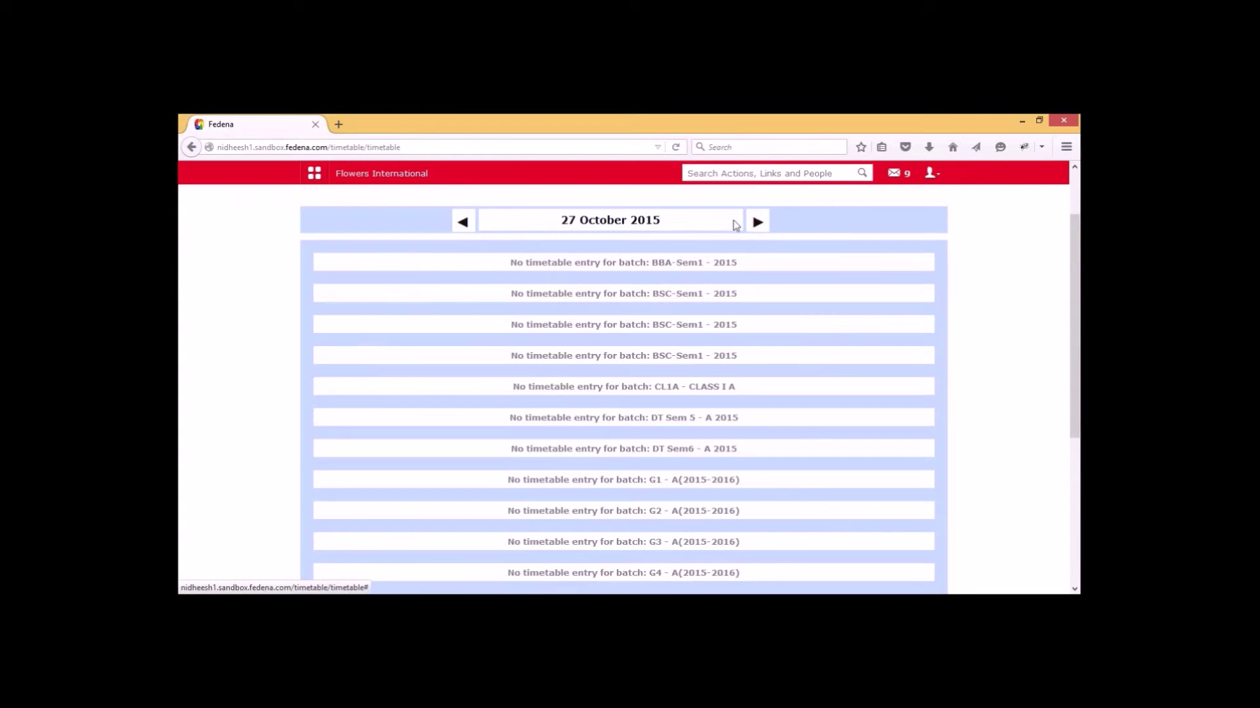
left_click(757, 222)
scroll(725, 277, "down", 3)
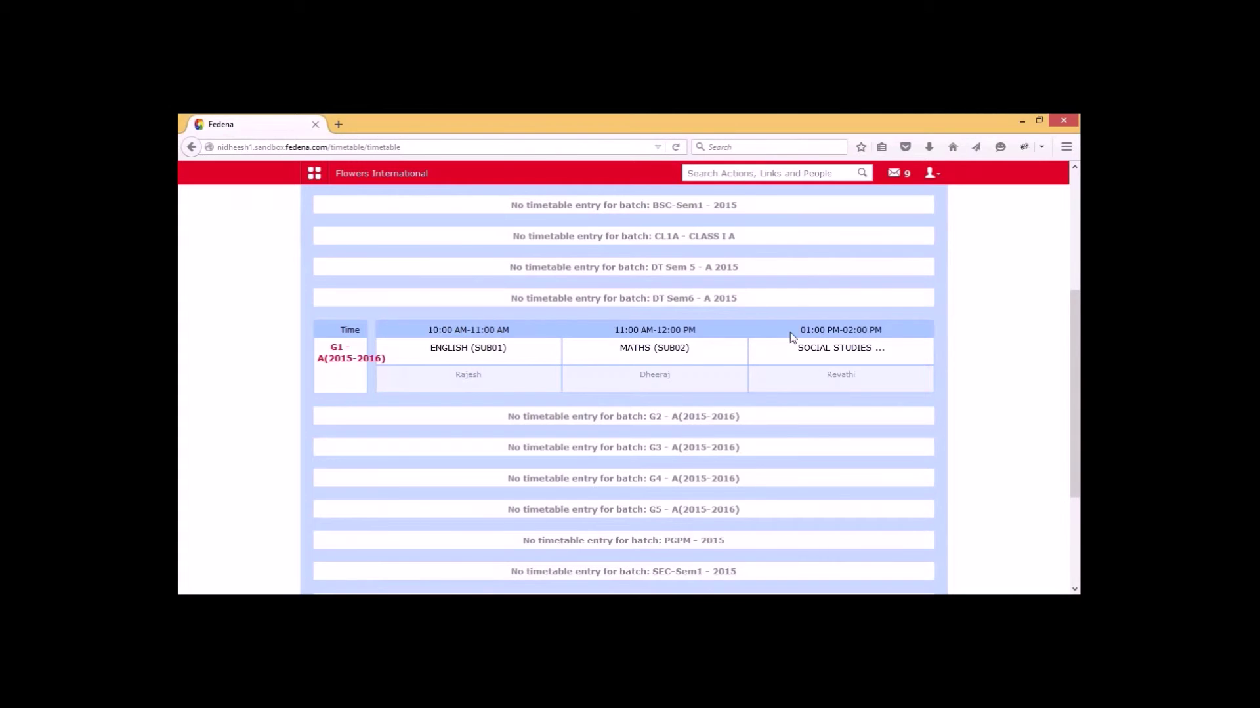
scroll(790, 332, "up", 5)
scroll(789, 332, "down", 5)
scroll(429, 359, "up", 5)
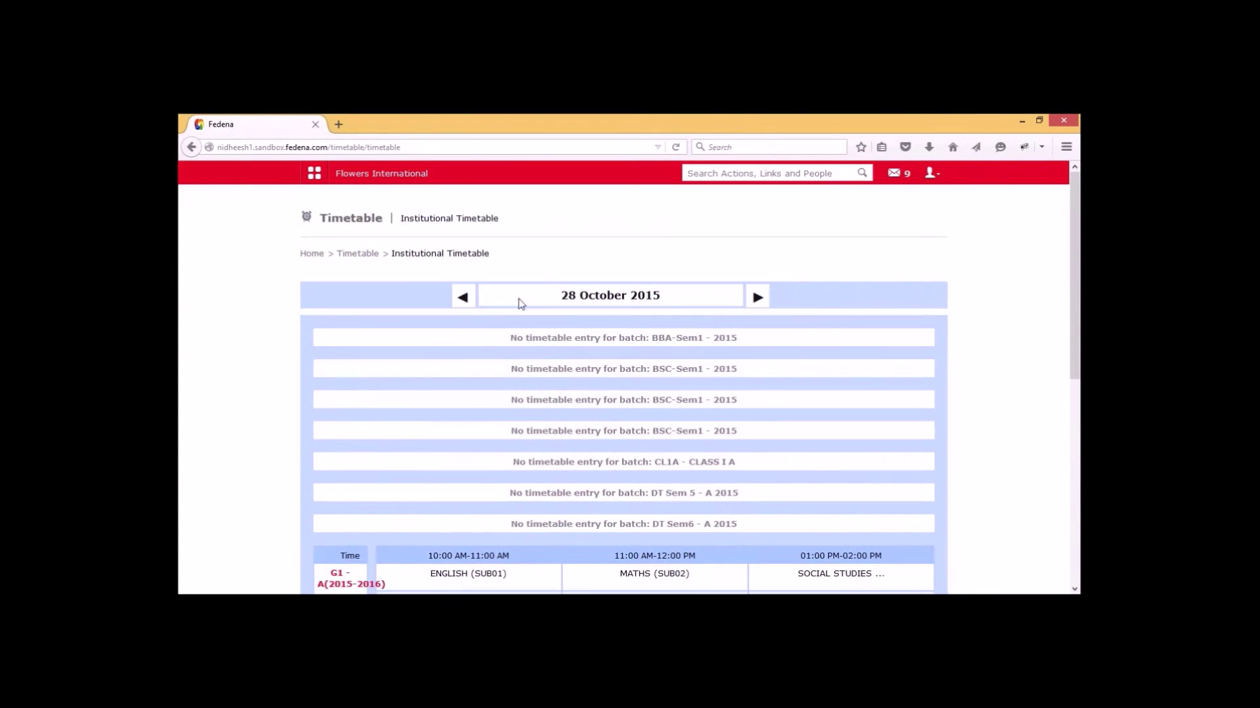
scroll(467, 443, "down", 3)
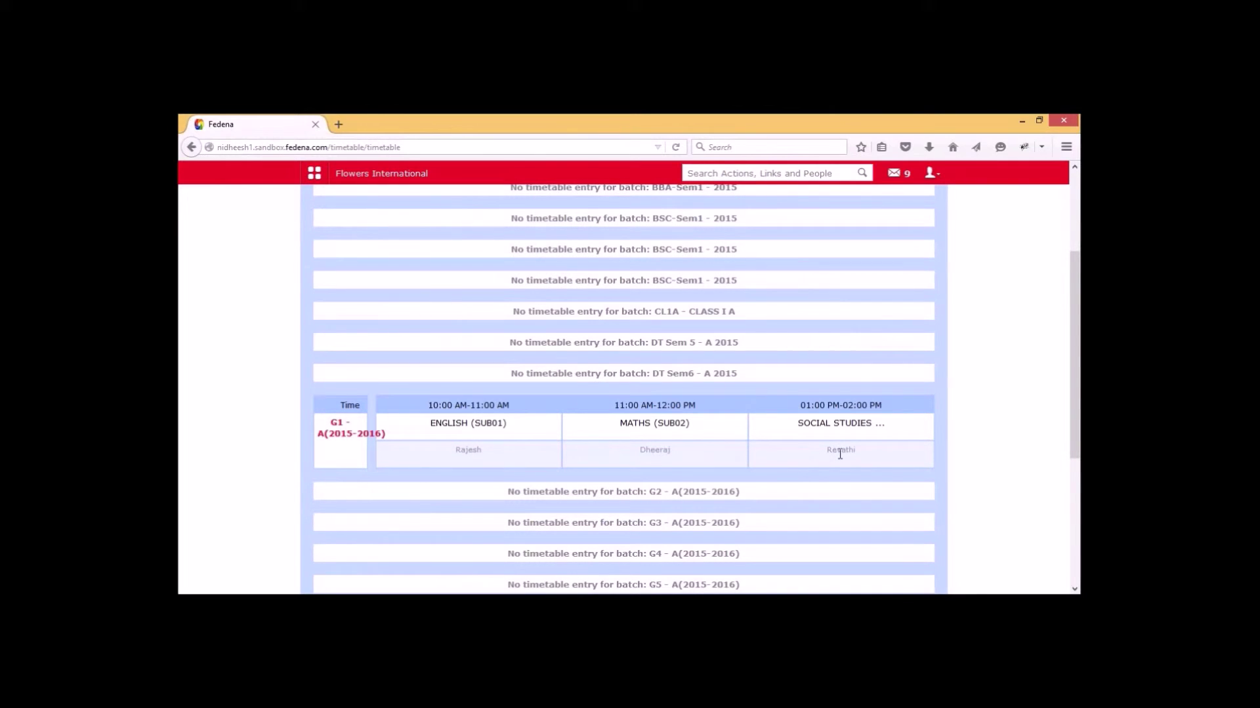
scroll(736, 399, "up", 3)
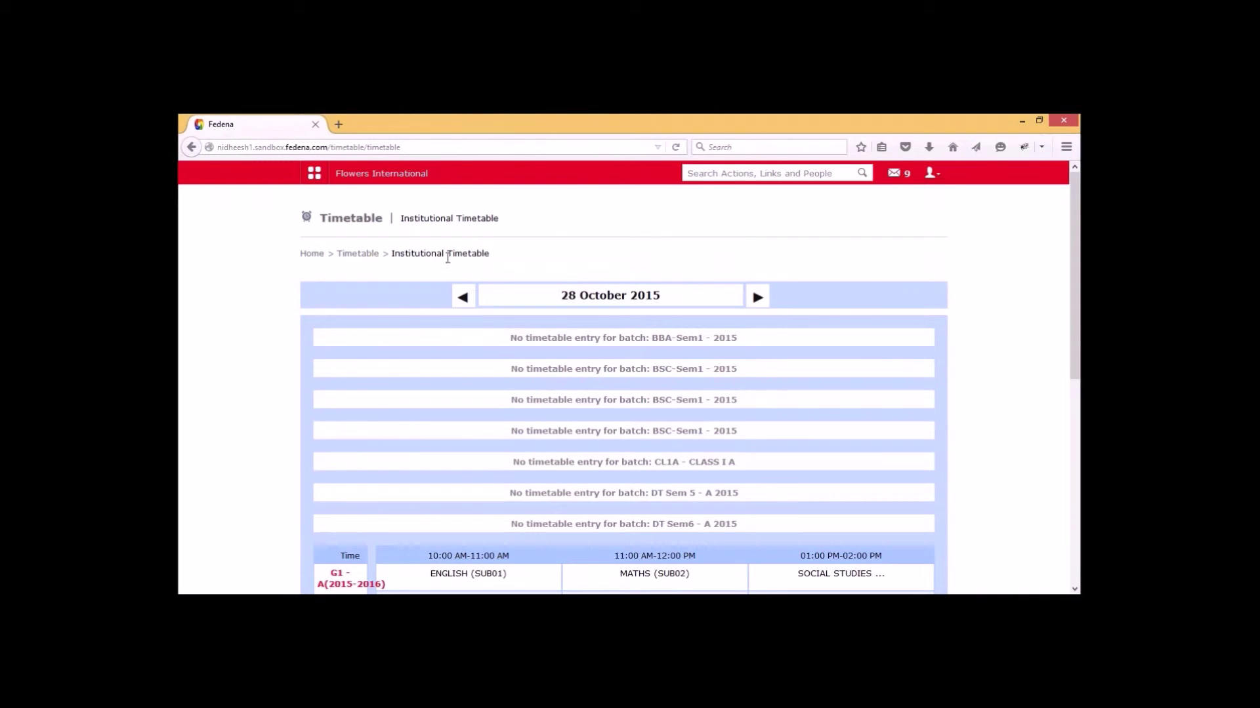
left_click(356, 255)
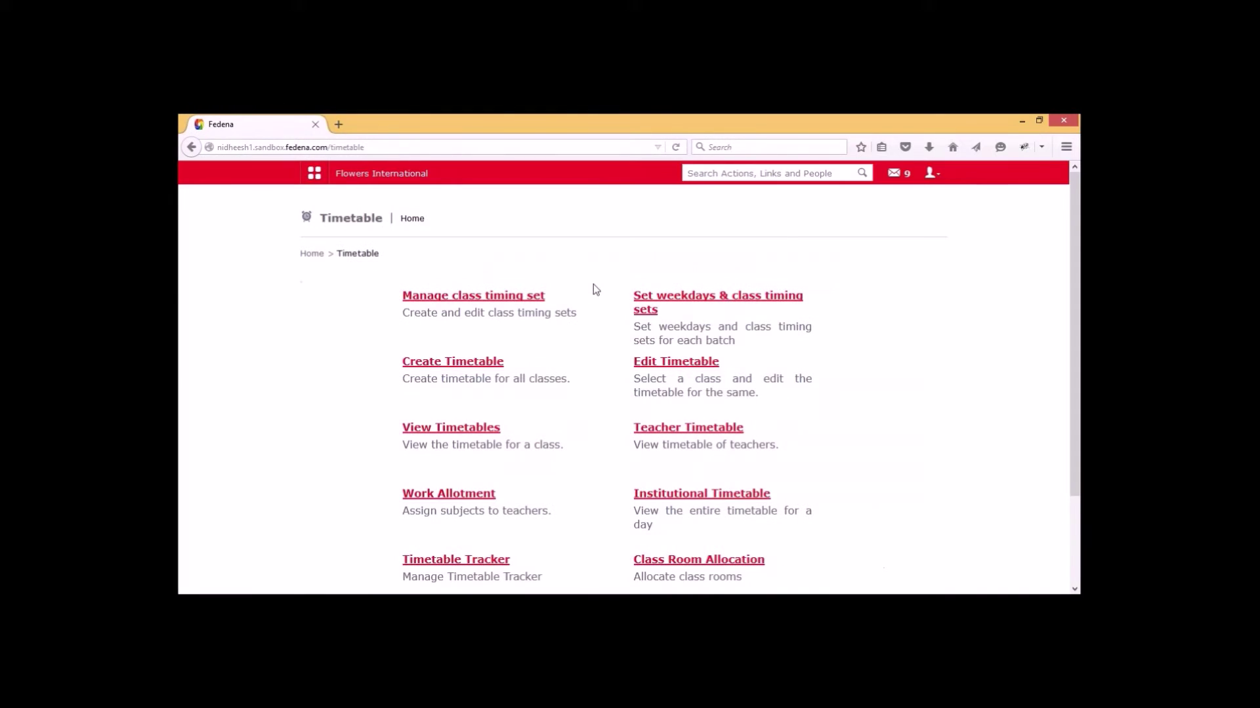
Step: Open Timetable Tracker's Swap Timetable and select batch G1 - A(2015-2016) for 28 October 2015
scroll(593, 286, "down", 2)
scroll(555, 367, "down", 1)
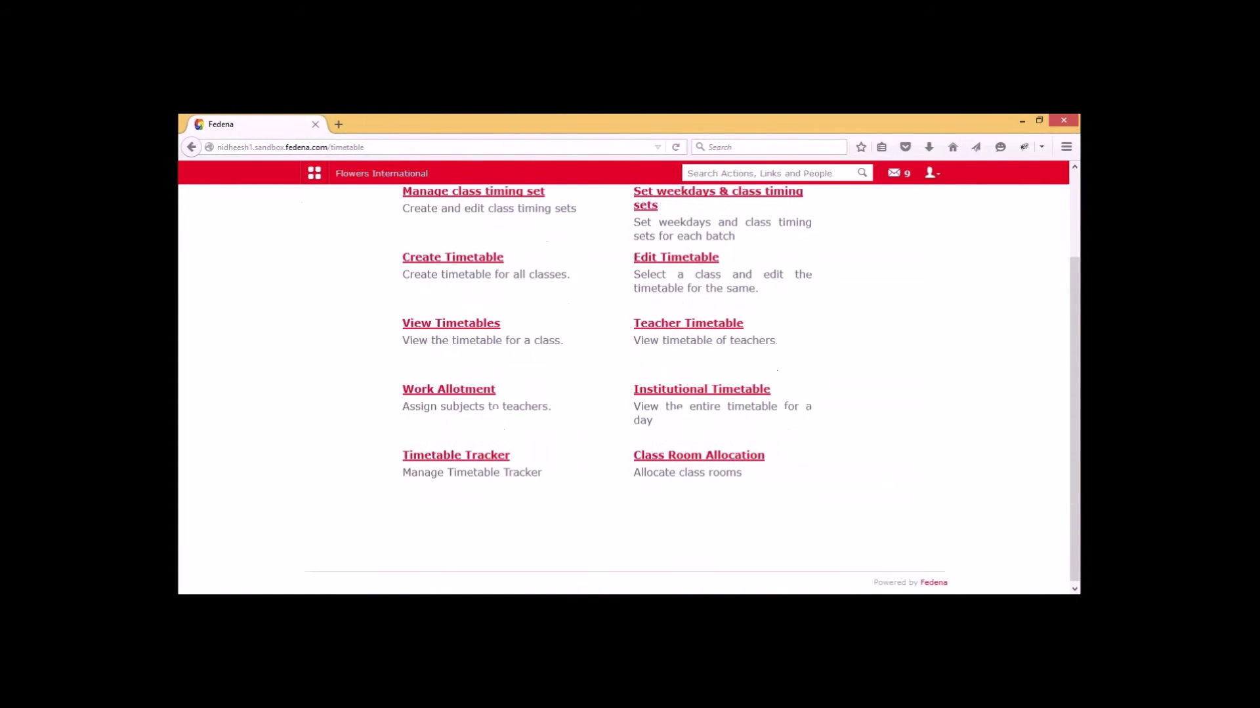
left_click(468, 461)
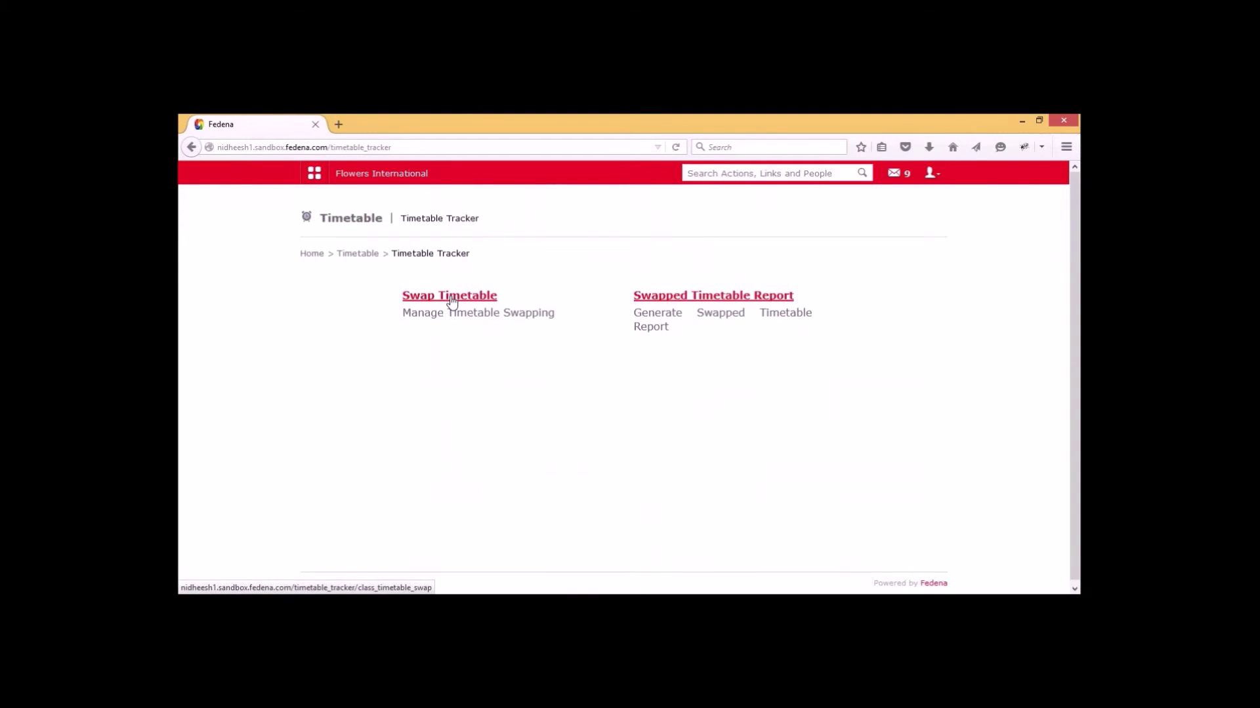
left_click(449, 300)
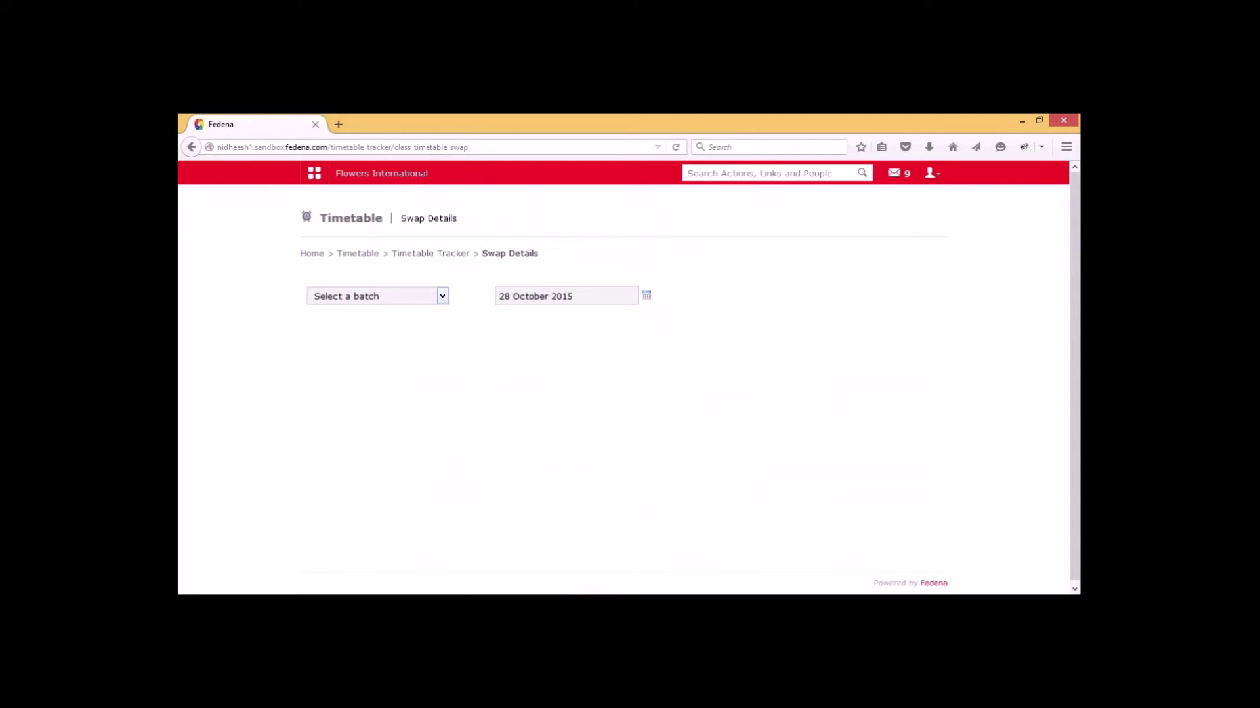
left_click(449, 299)
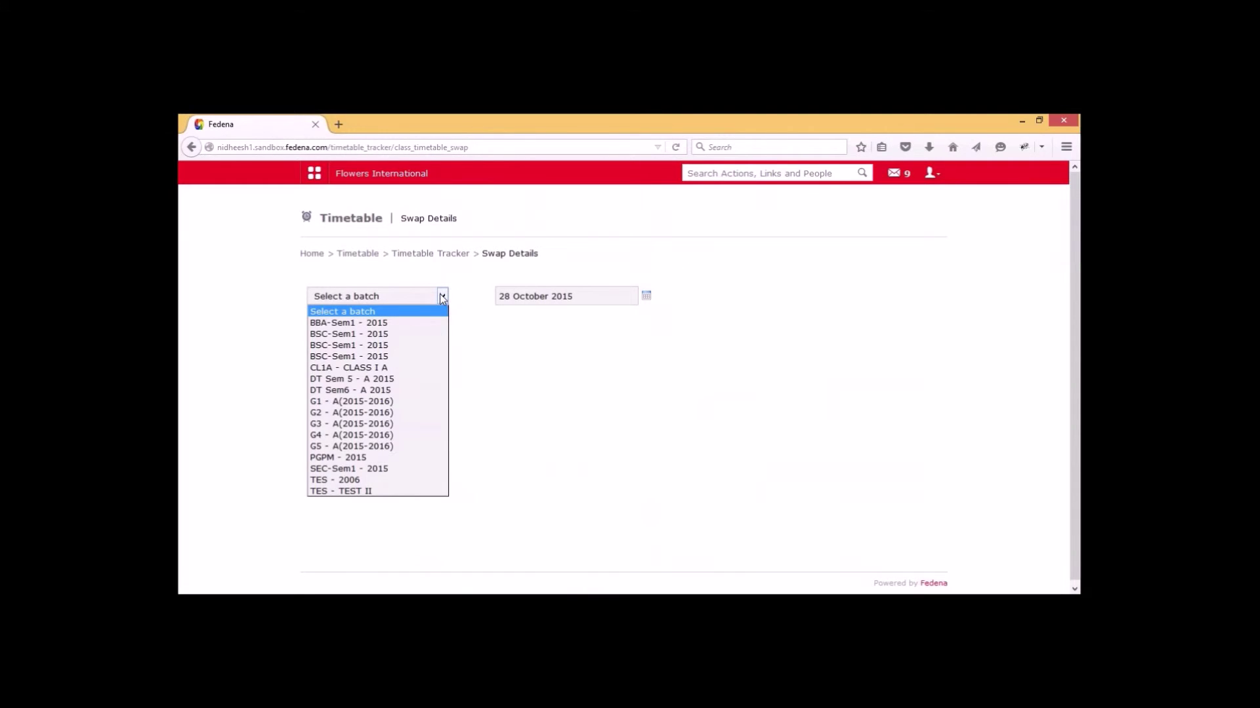
left_click(351, 401)
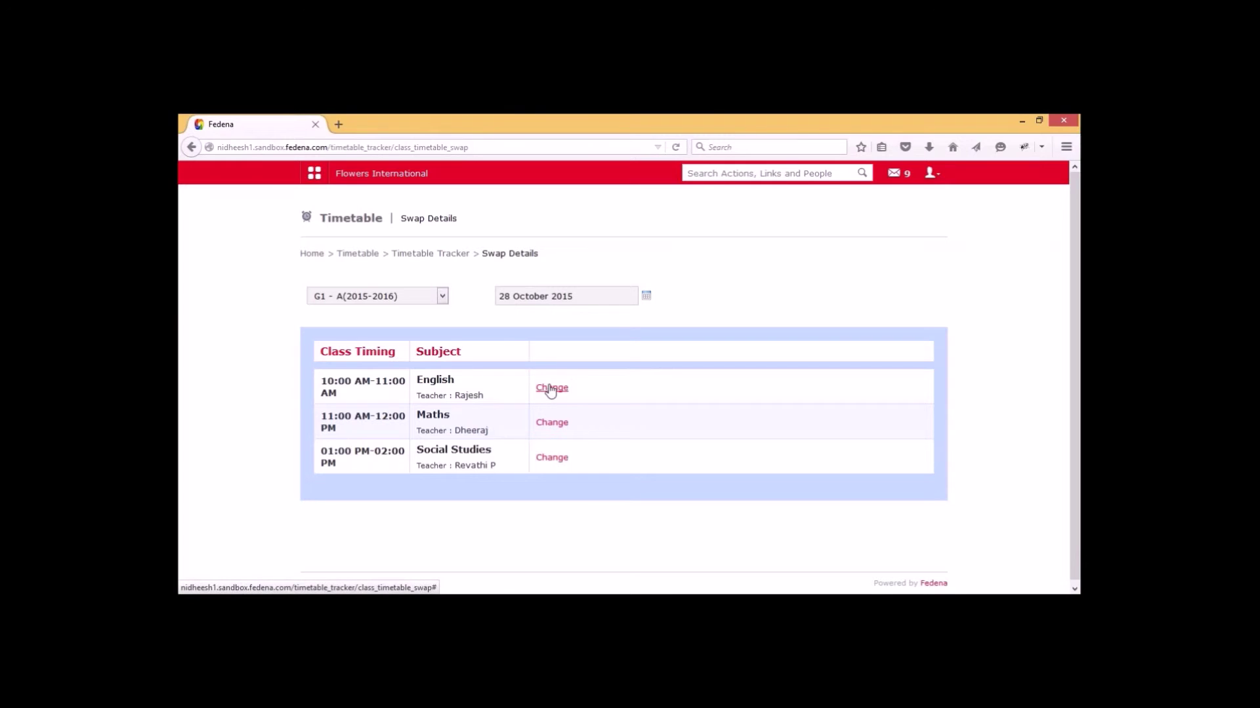
Step: Pick a replacement English-department teacher for G1 - A's 10:00 AM English period
left_click(551, 389)
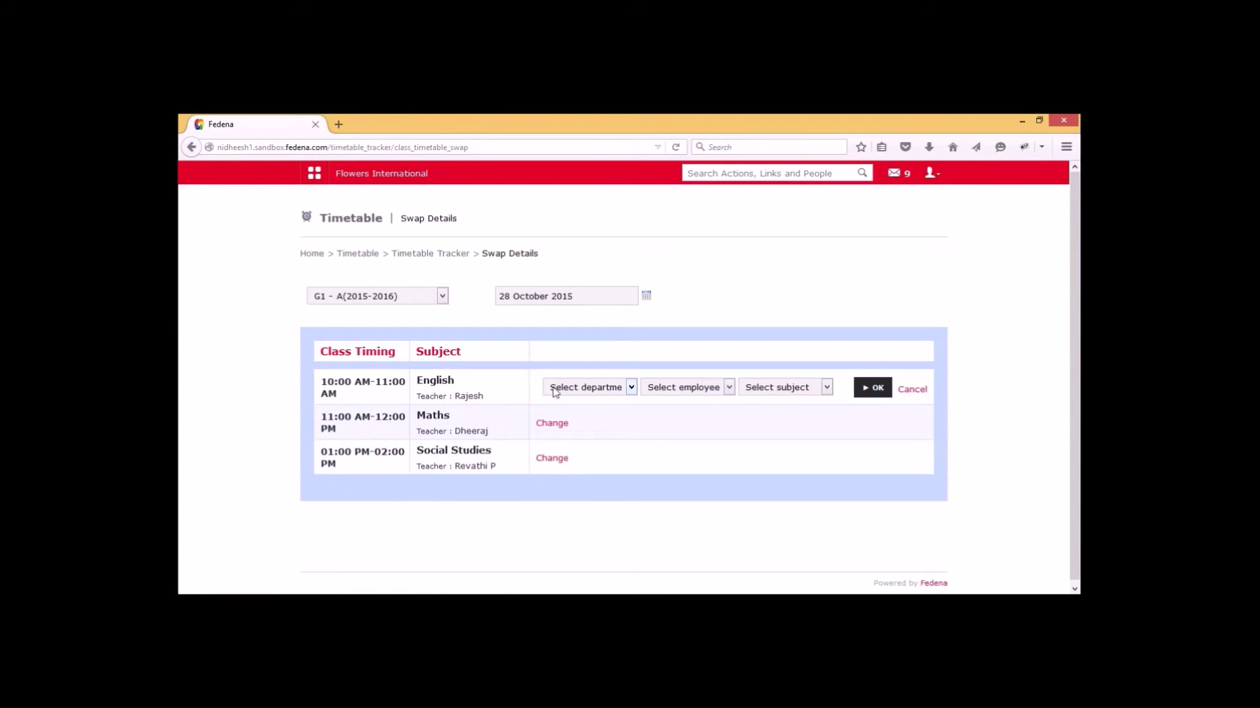
left_click(585, 390)
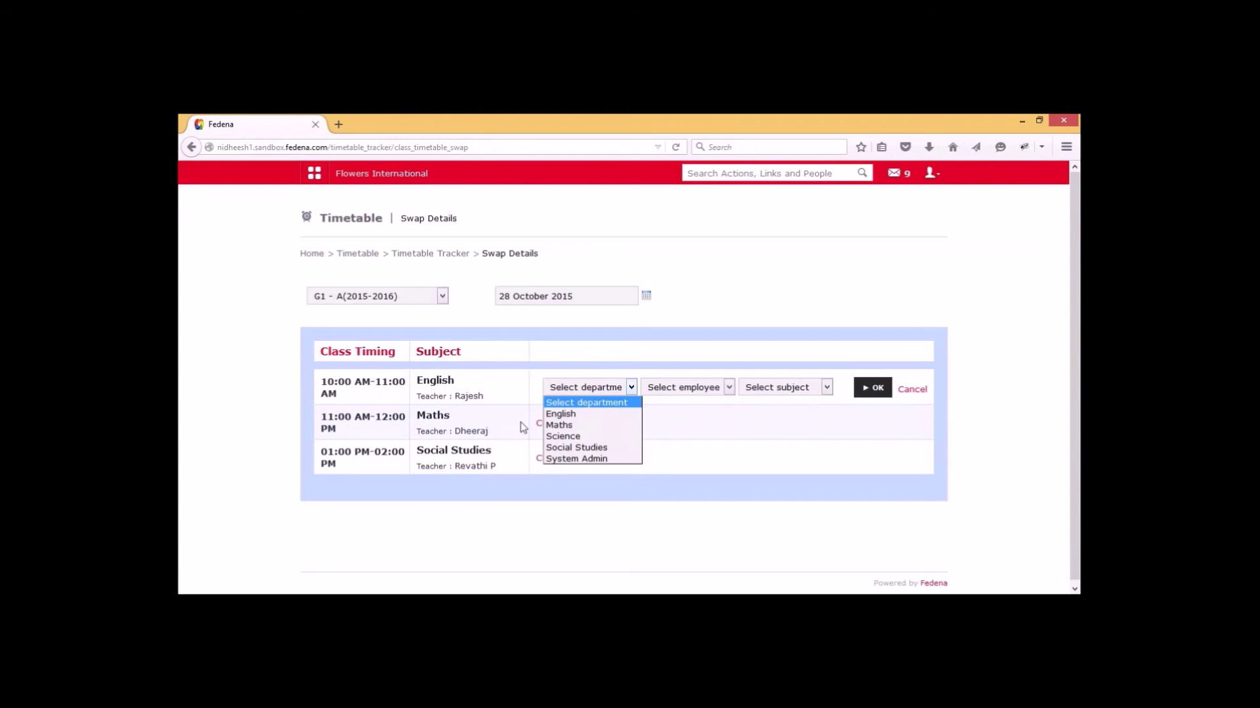
left_click(555, 414)
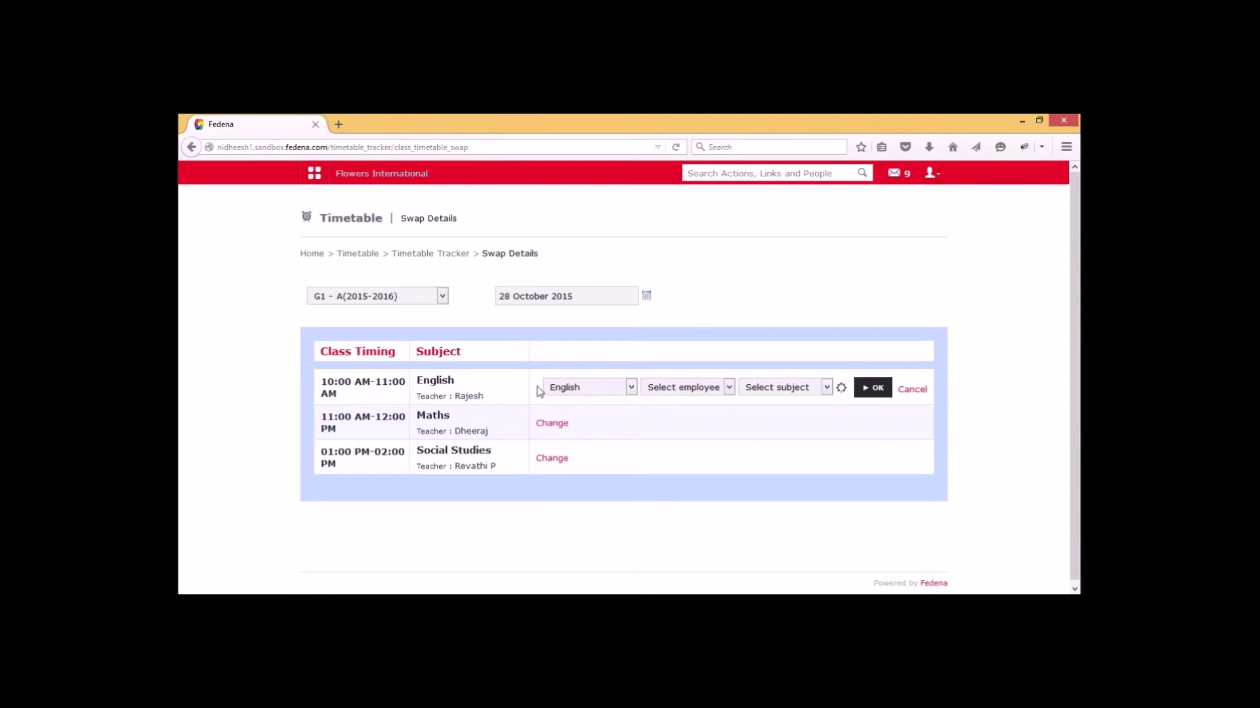
left_click(680, 387)
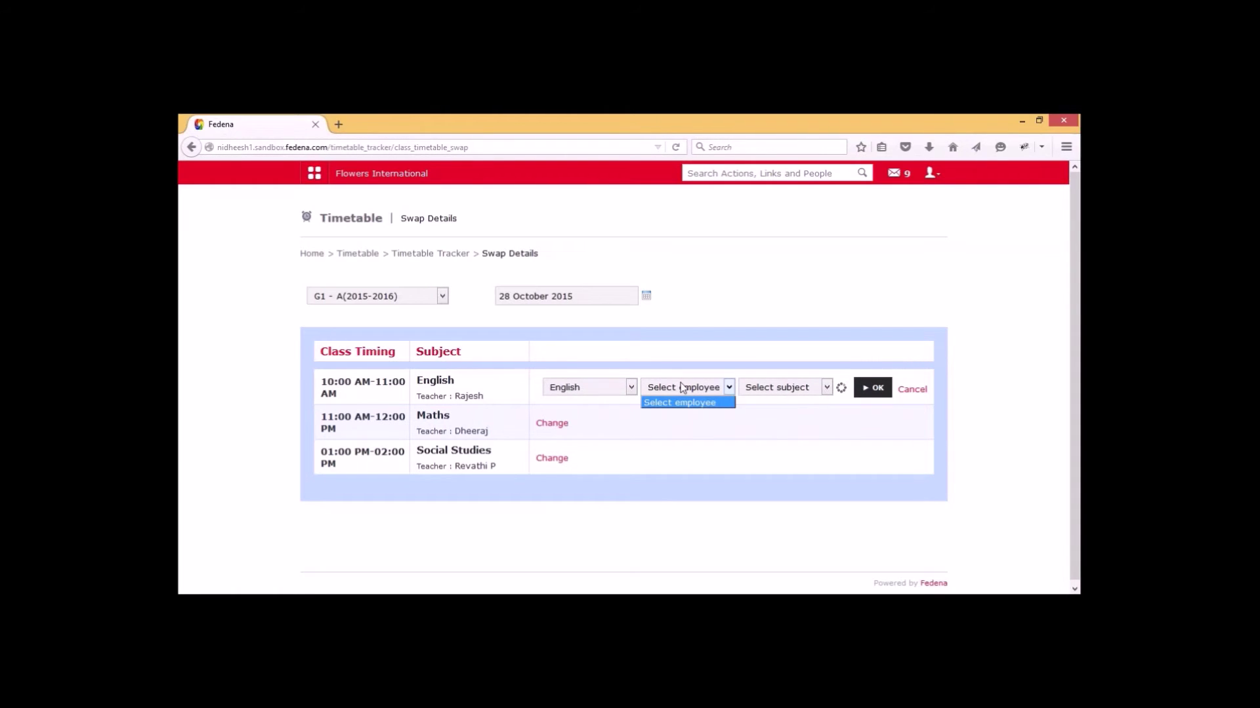
left_click(694, 389)
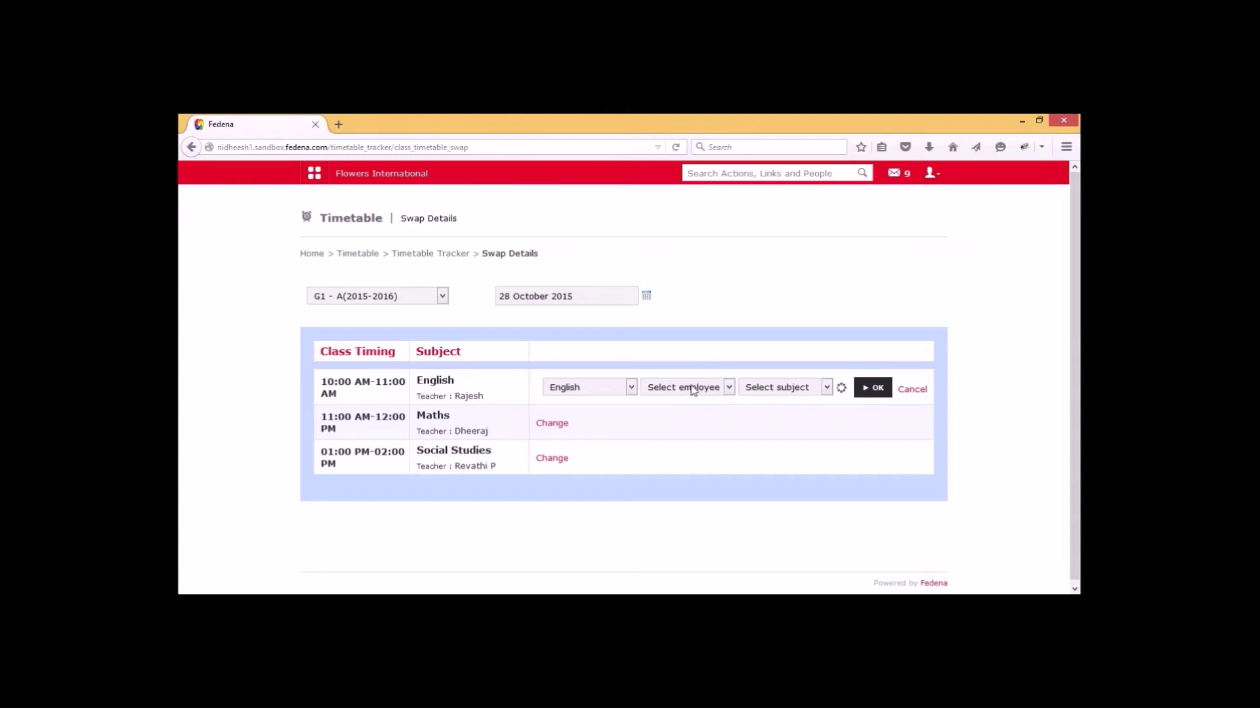
left_click(689, 389)
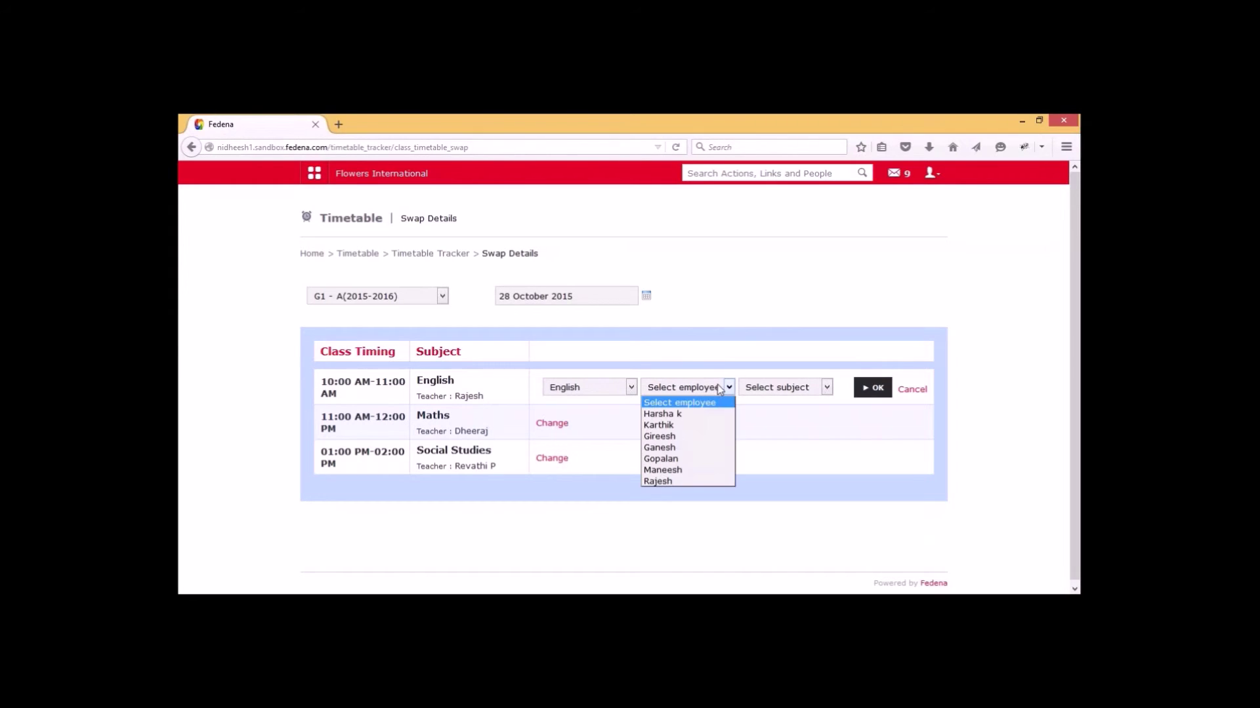
left_click(692, 418)
Step: Set the swap subject to English, confirm it, and return to the Timetable Tracker
left_click(784, 388)
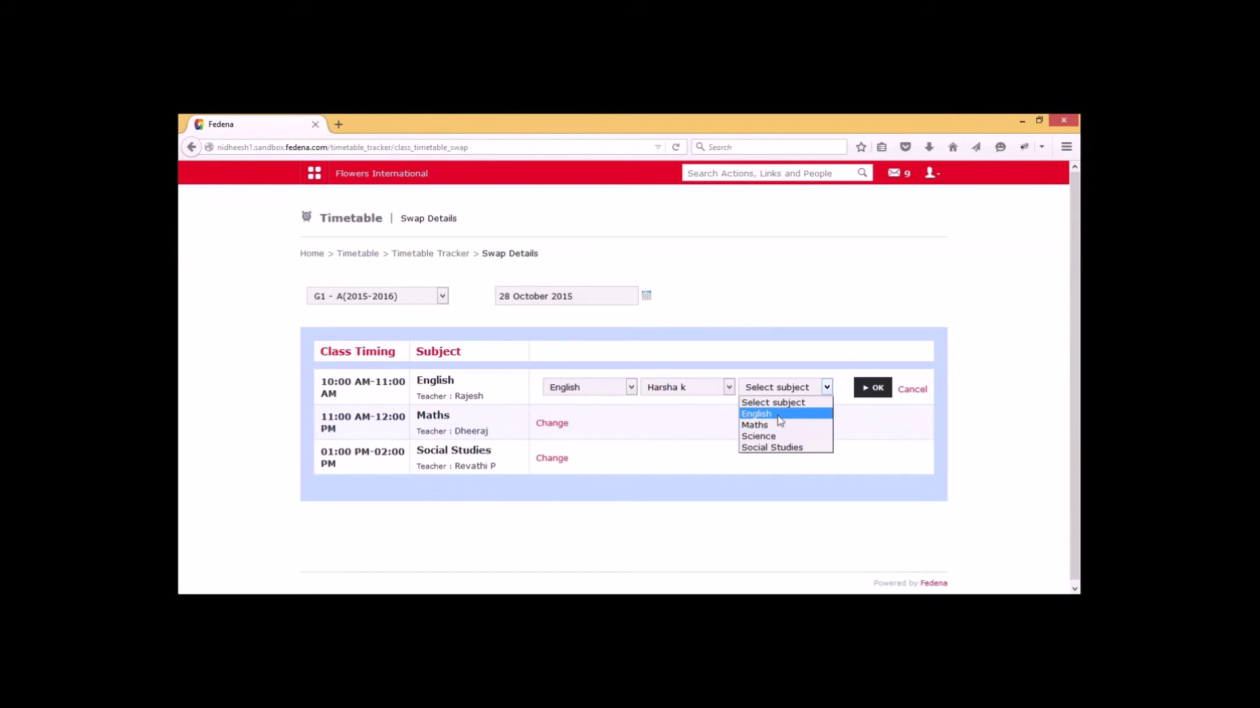
left_click(779, 415)
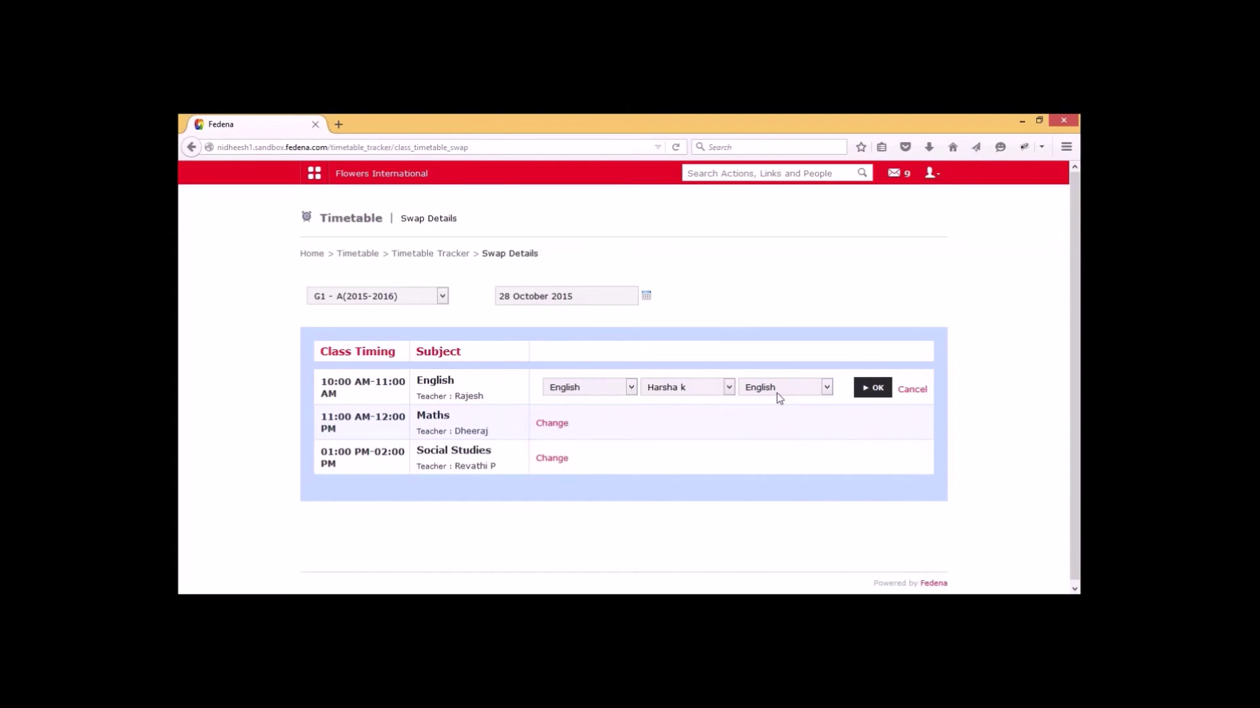
left_click(861, 388)
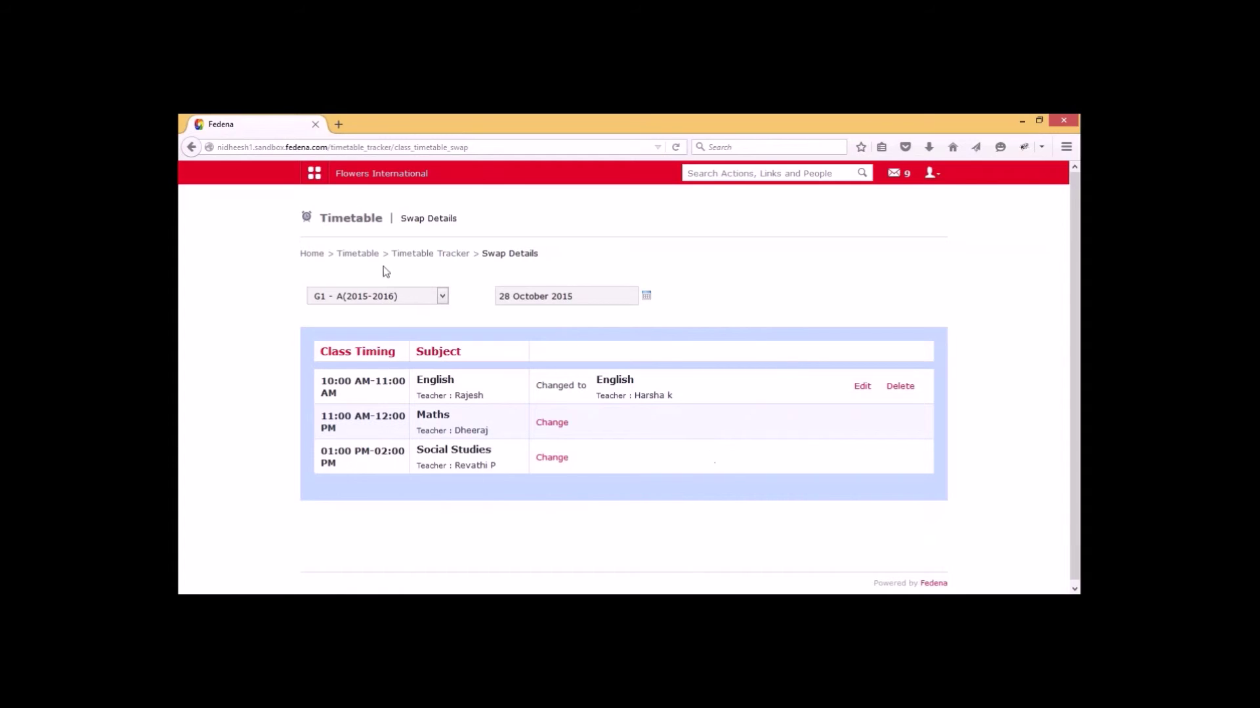
left_click(413, 253)
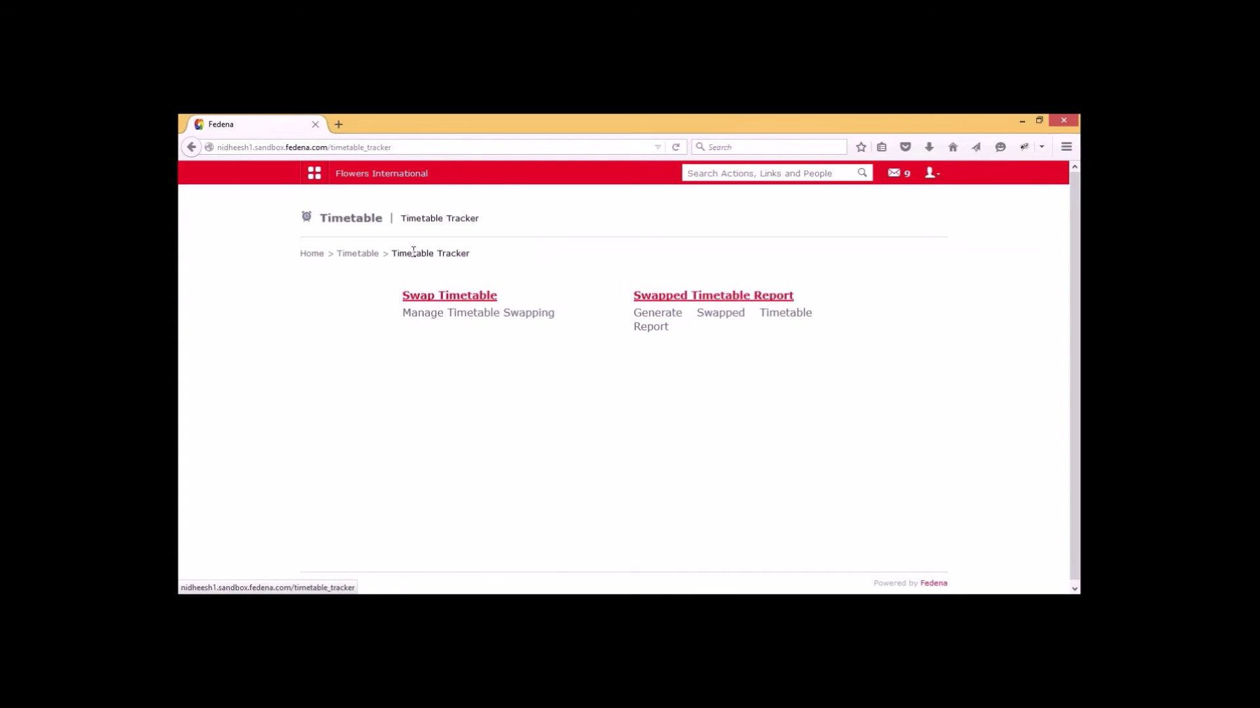
Step: Check the 28 October 2015 Swapped Timetable Report's original and replacement English teachers, then return to Timetable
left_click(654, 298)
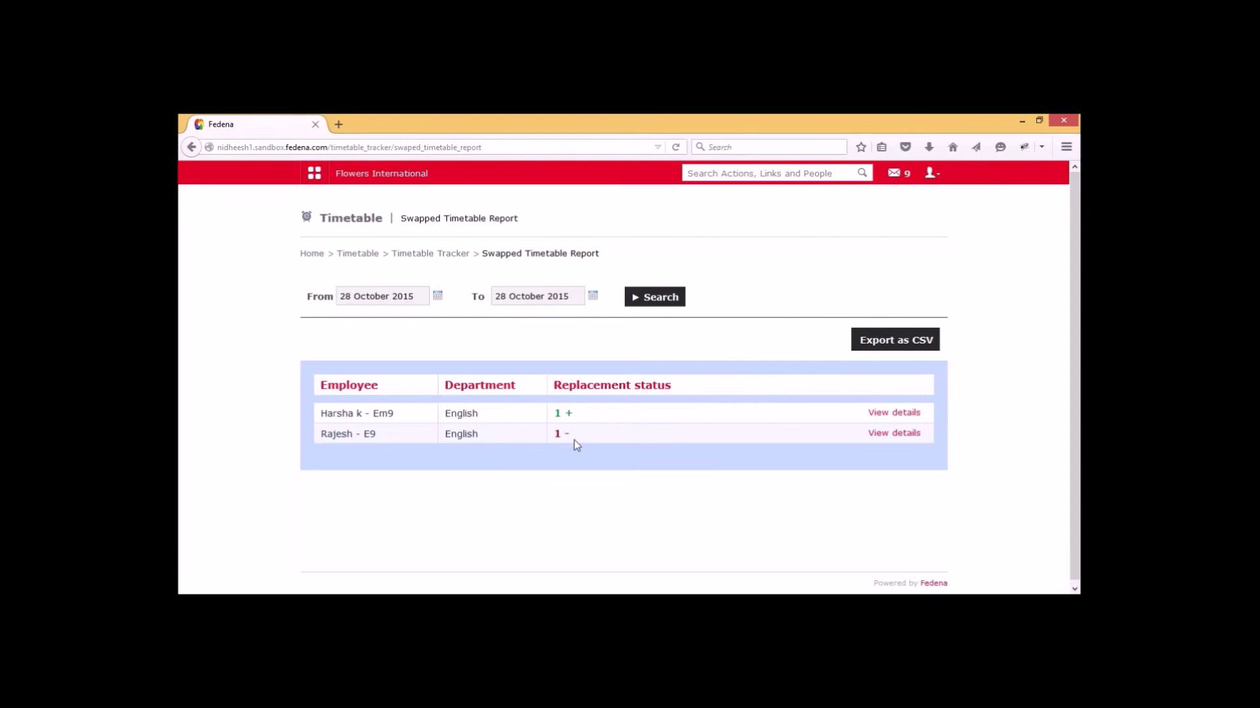
left_click(892, 415)
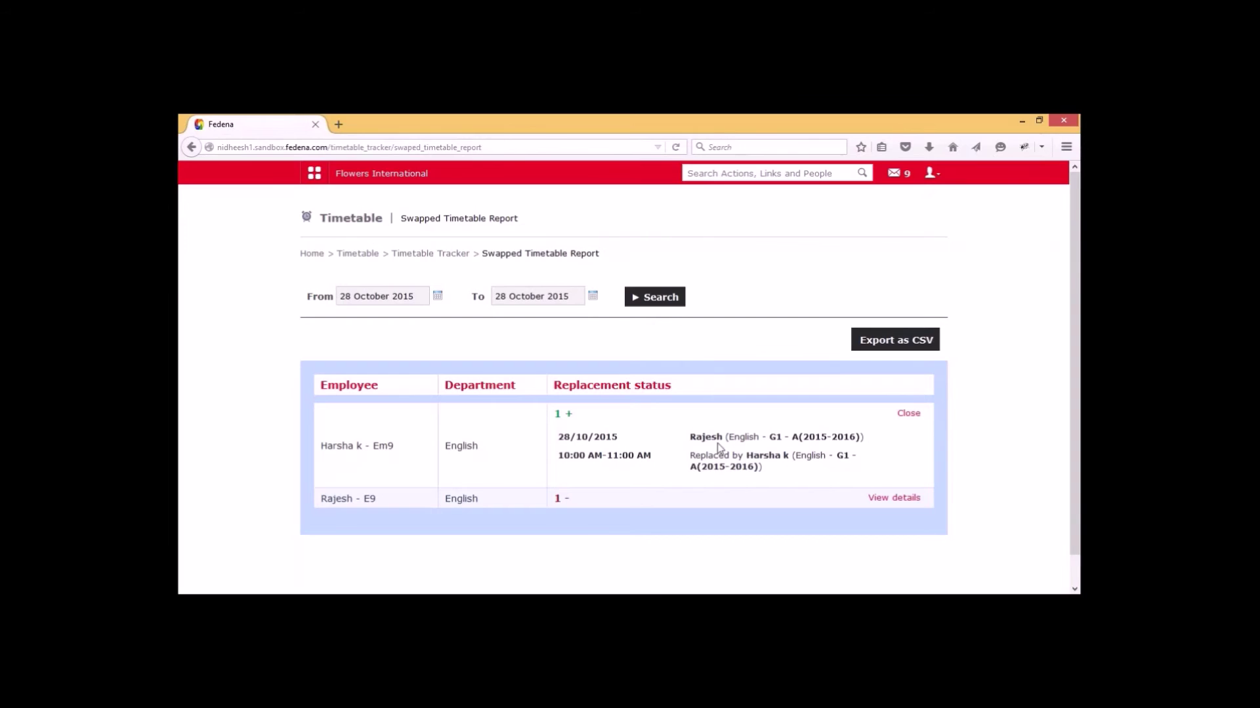
double_click(708, 438)
left_click_drag(733, 455, 768, 457)
left_click(907, 416)
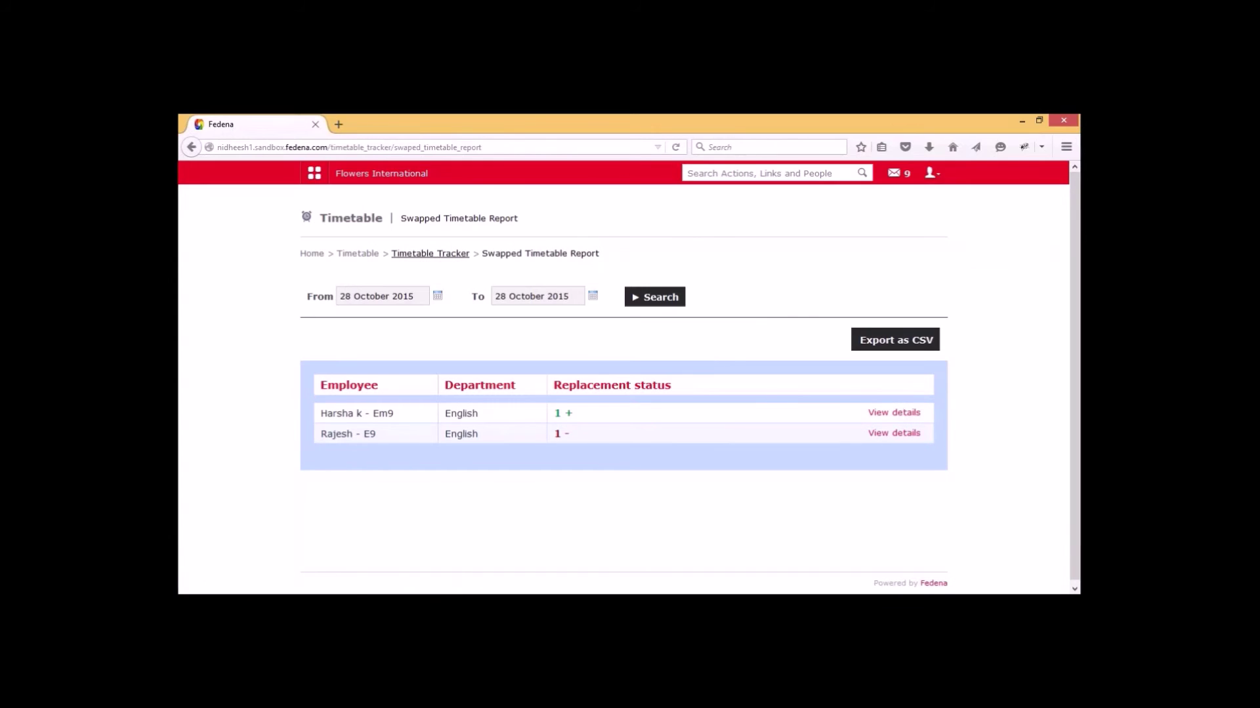
left_click(365, 254)
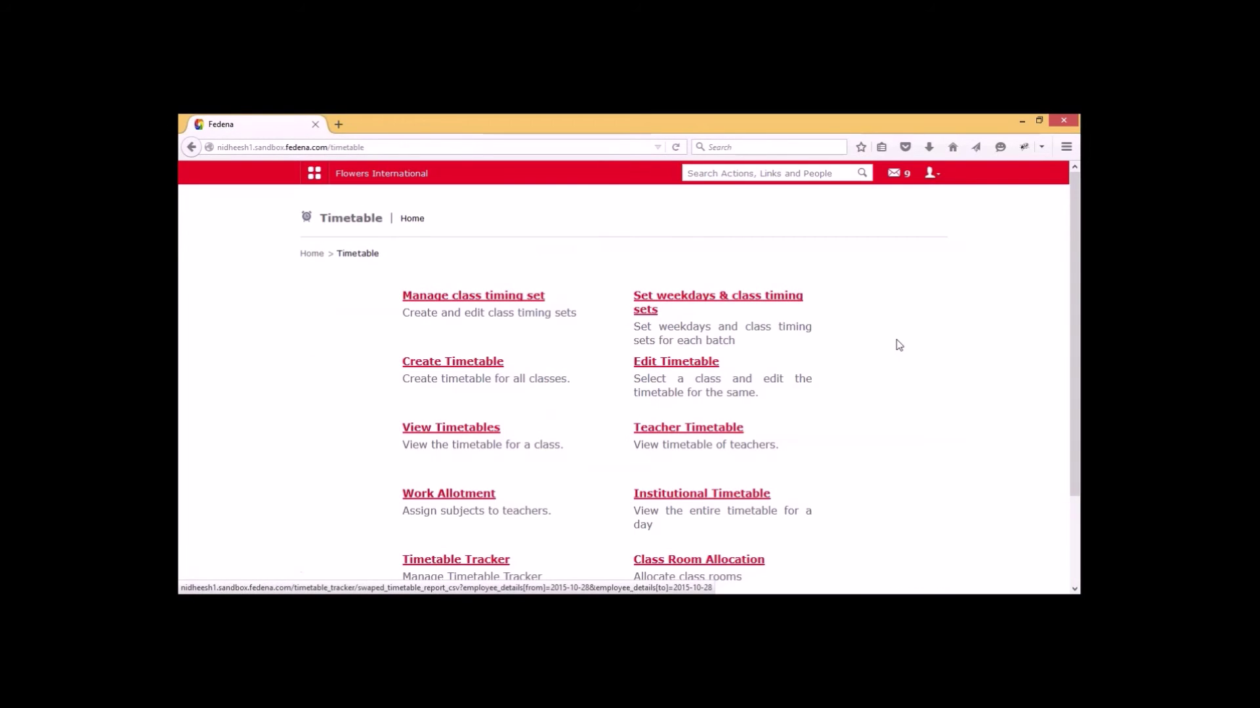
scroll(896, 344, "down", 3)
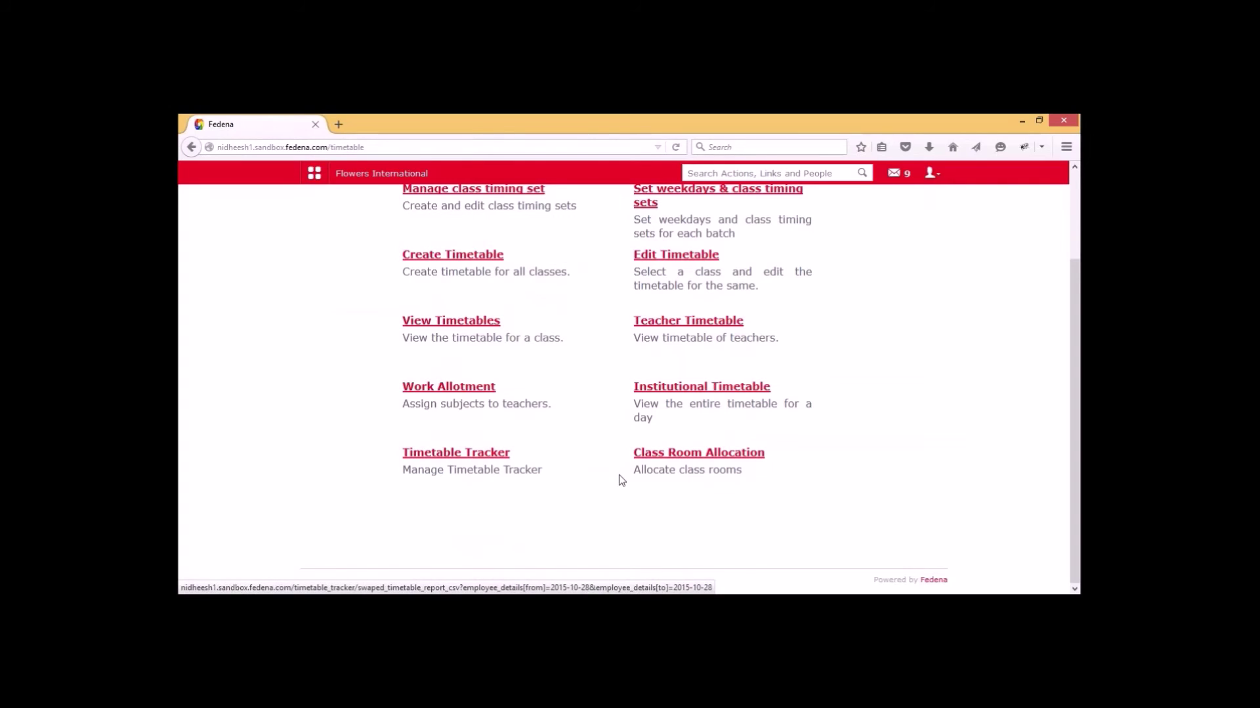
Step: Open Class Room Allocation > Manage Buildings to list the six buildings
left_click(717, 457)
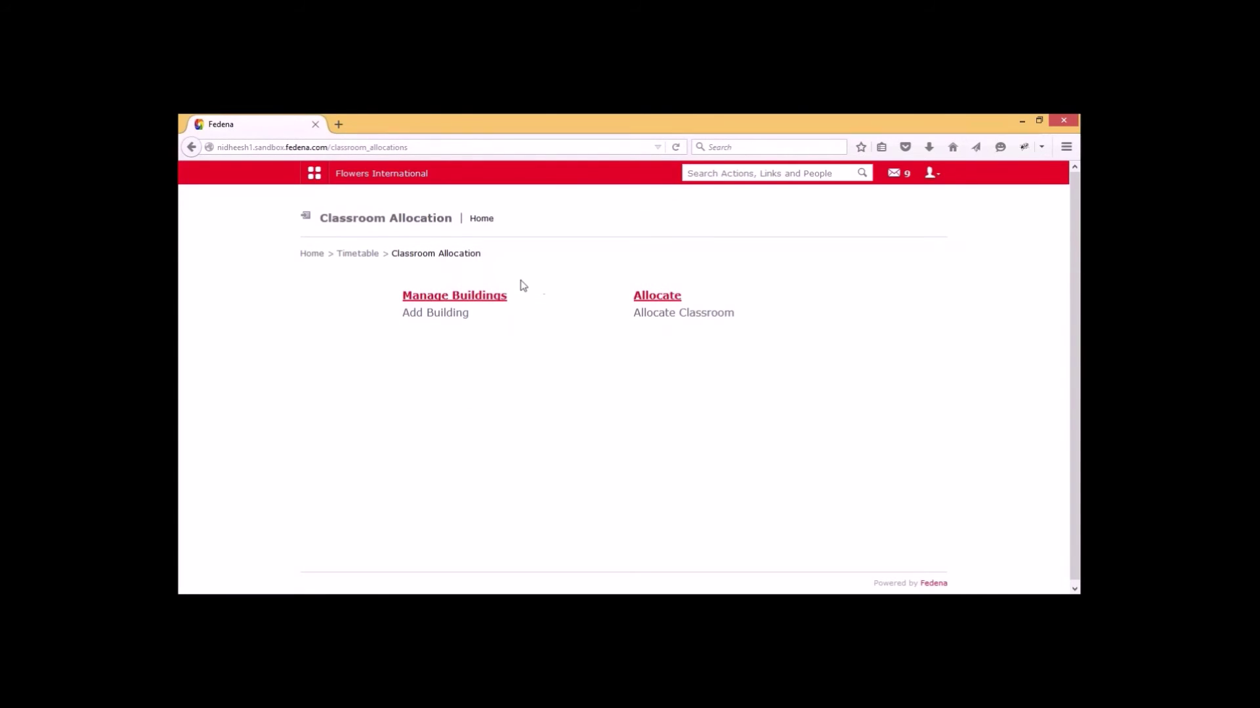
left_click(465, 303)
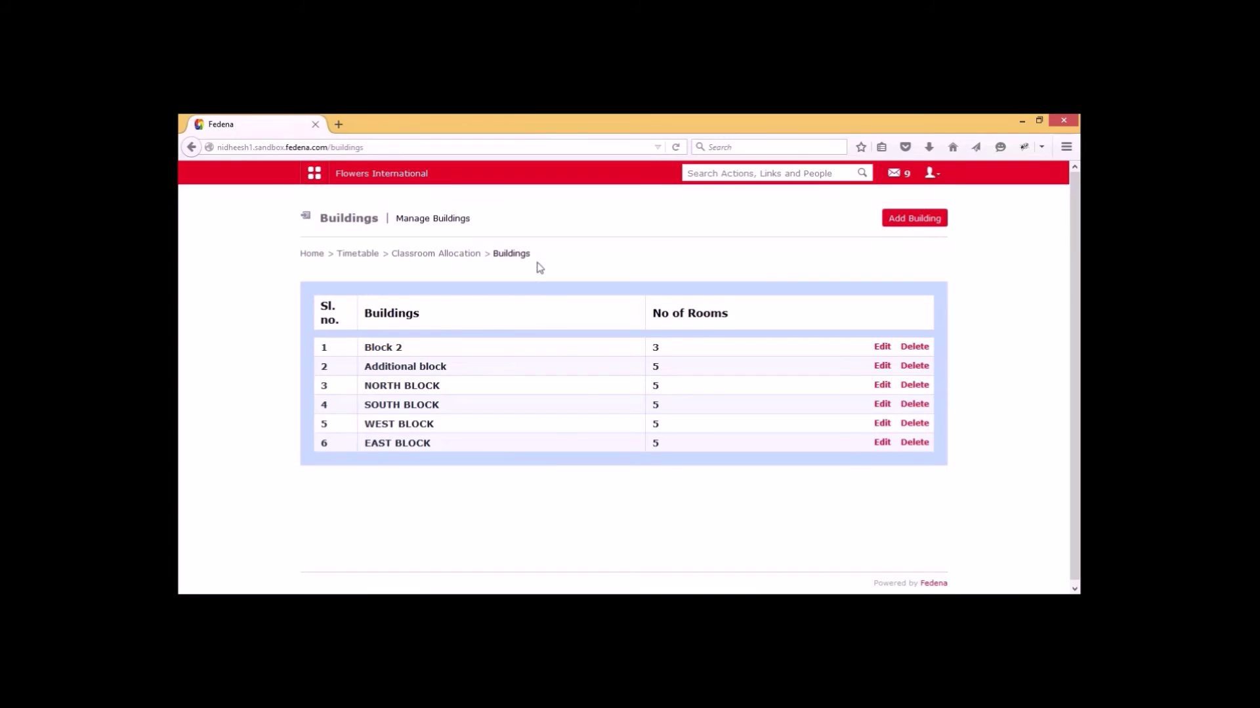
Step: Save Block 2 unchanged from its edit form, then open it to list Rooms A, B and C
left_click(886, 344)
left_click(509, 296)
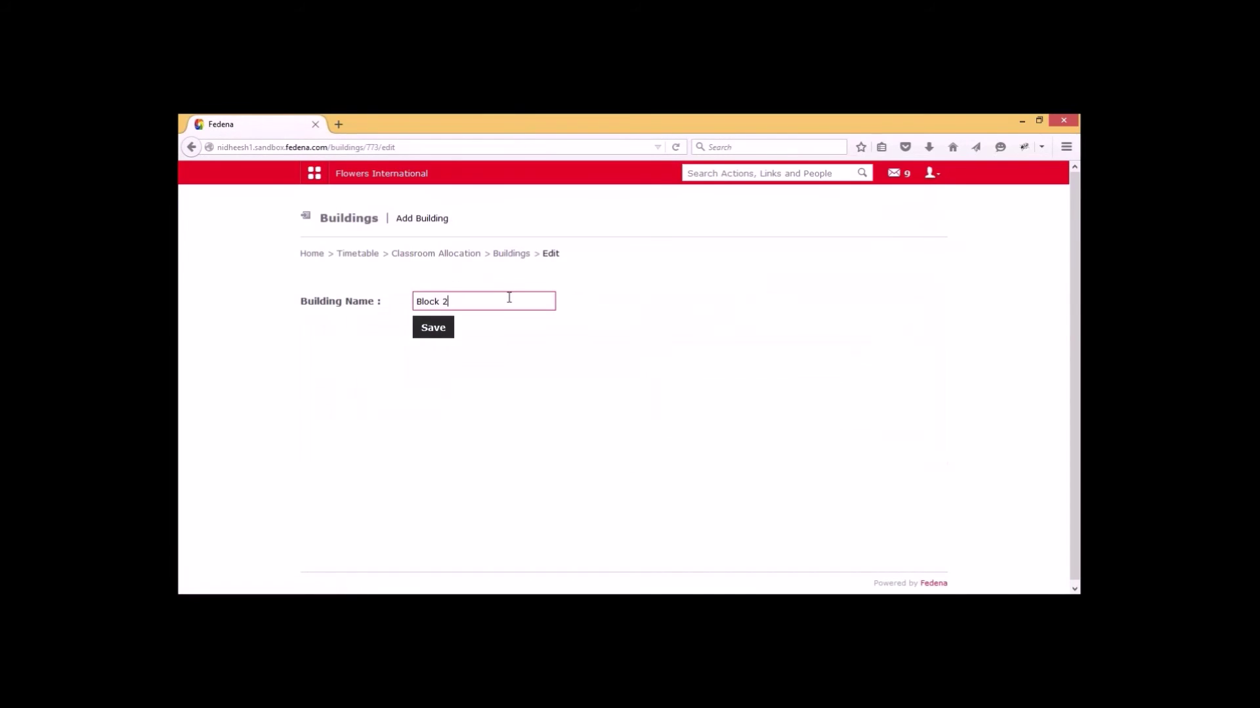
left_click(446, 334)
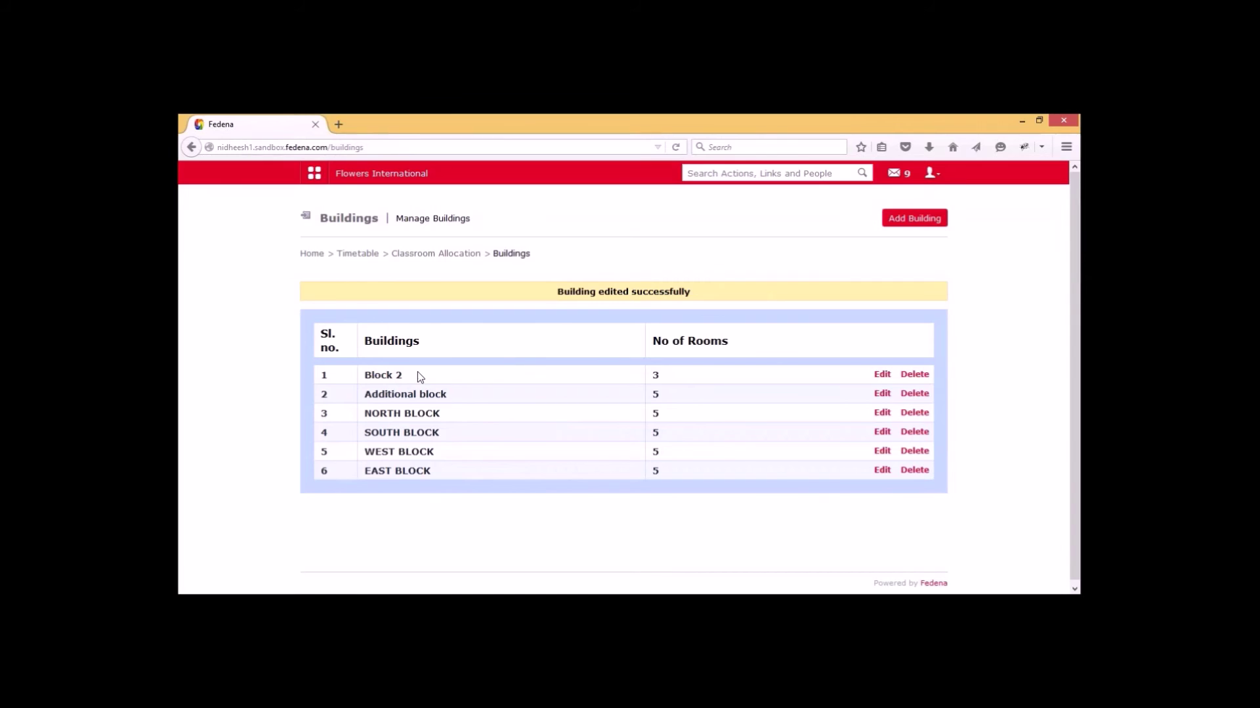
left_click(393, 376)
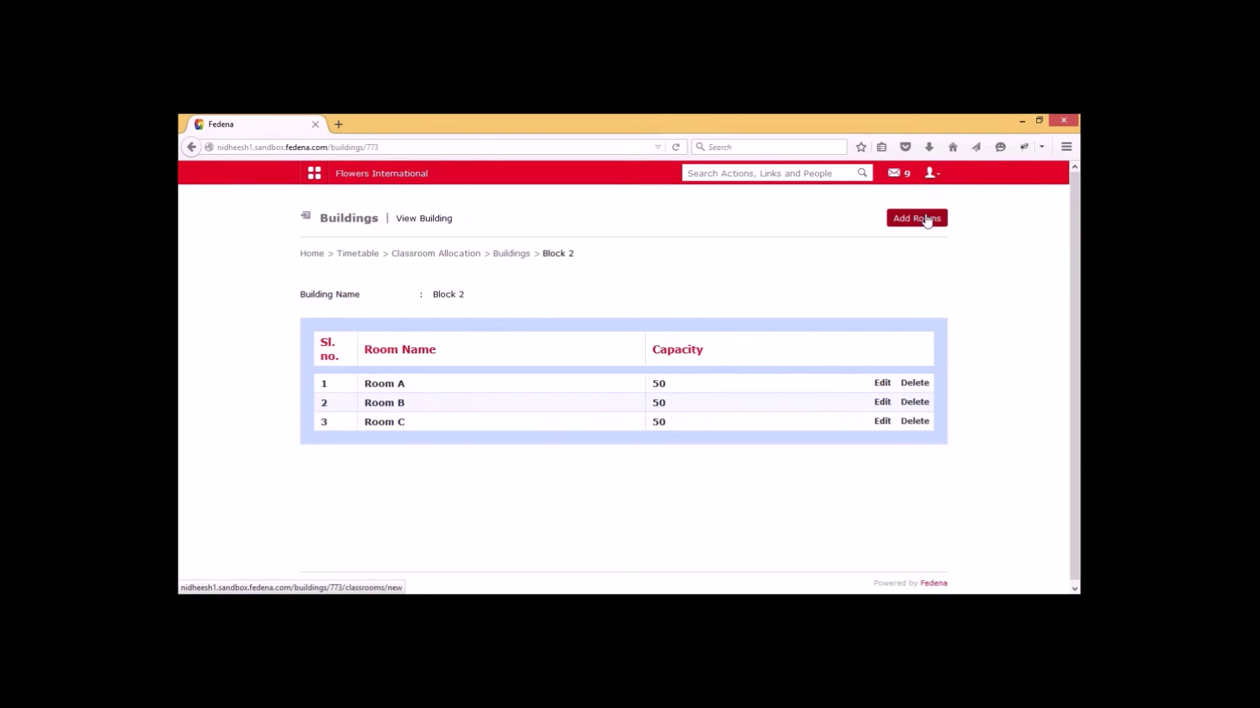
Step: Resave Room A with its capacity of 50 unchanged, then go back to Classroom Allocation
left_click(882, 383)
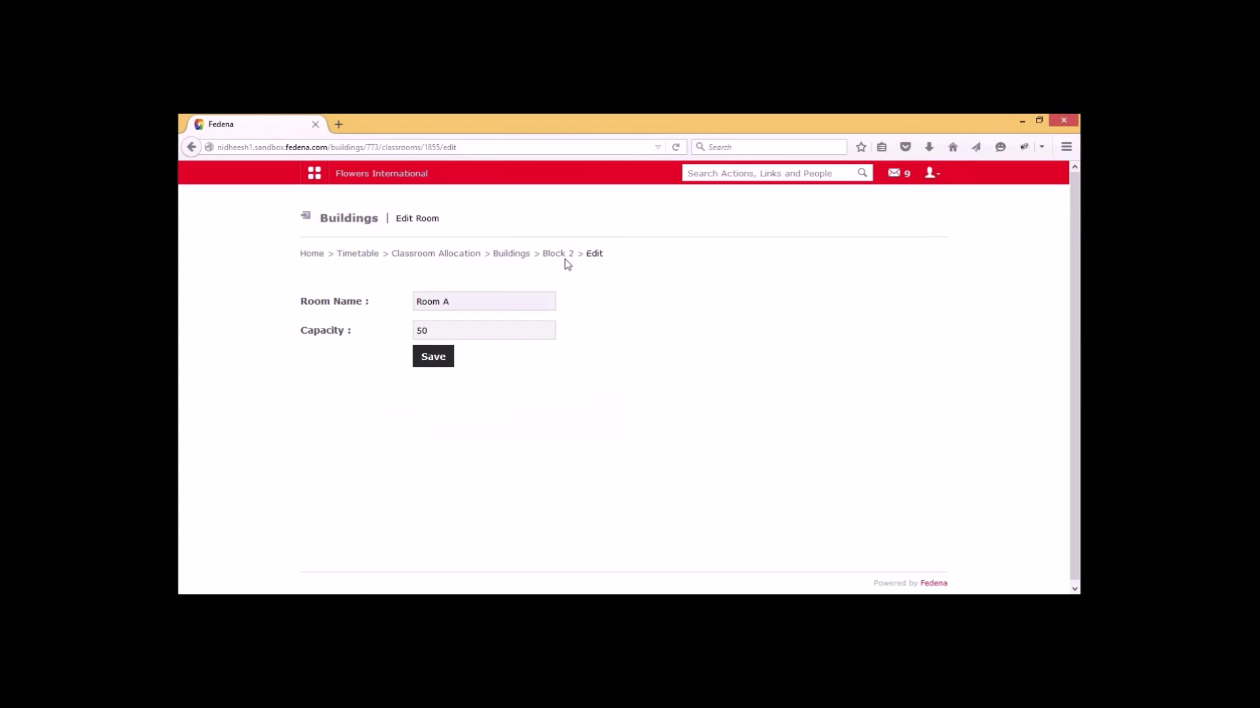
left_click(459, 301)
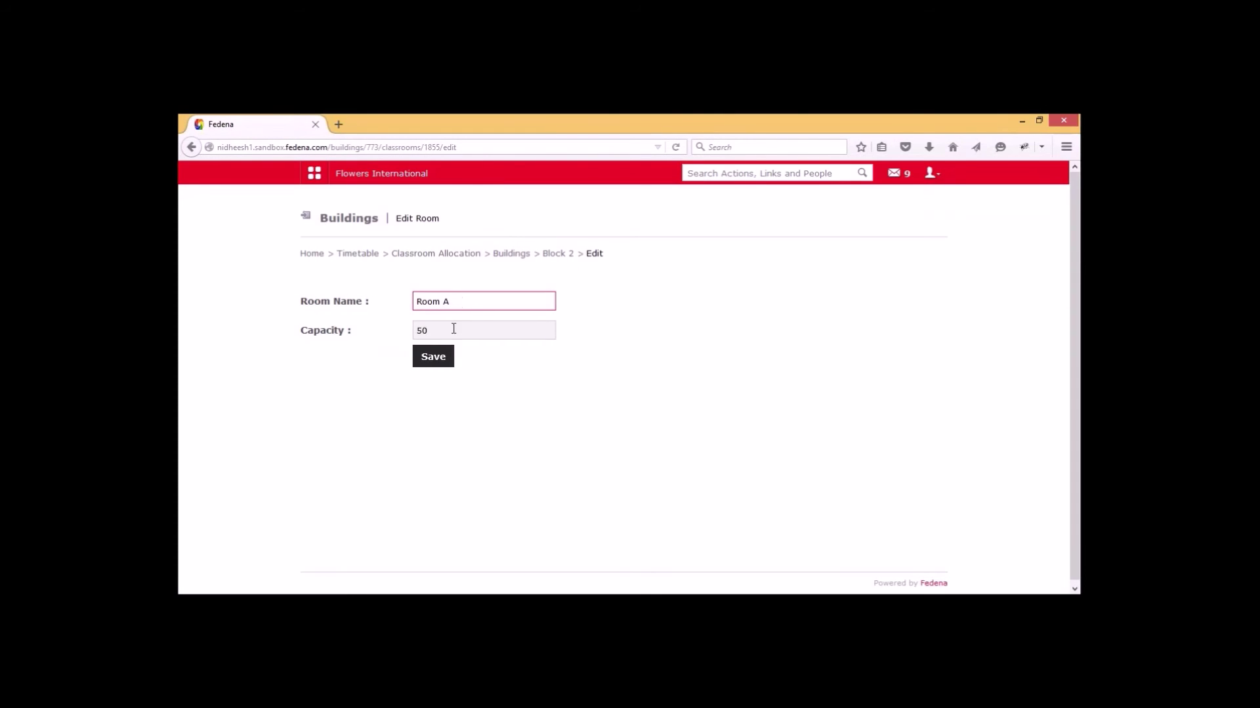
left_click(453, 329)
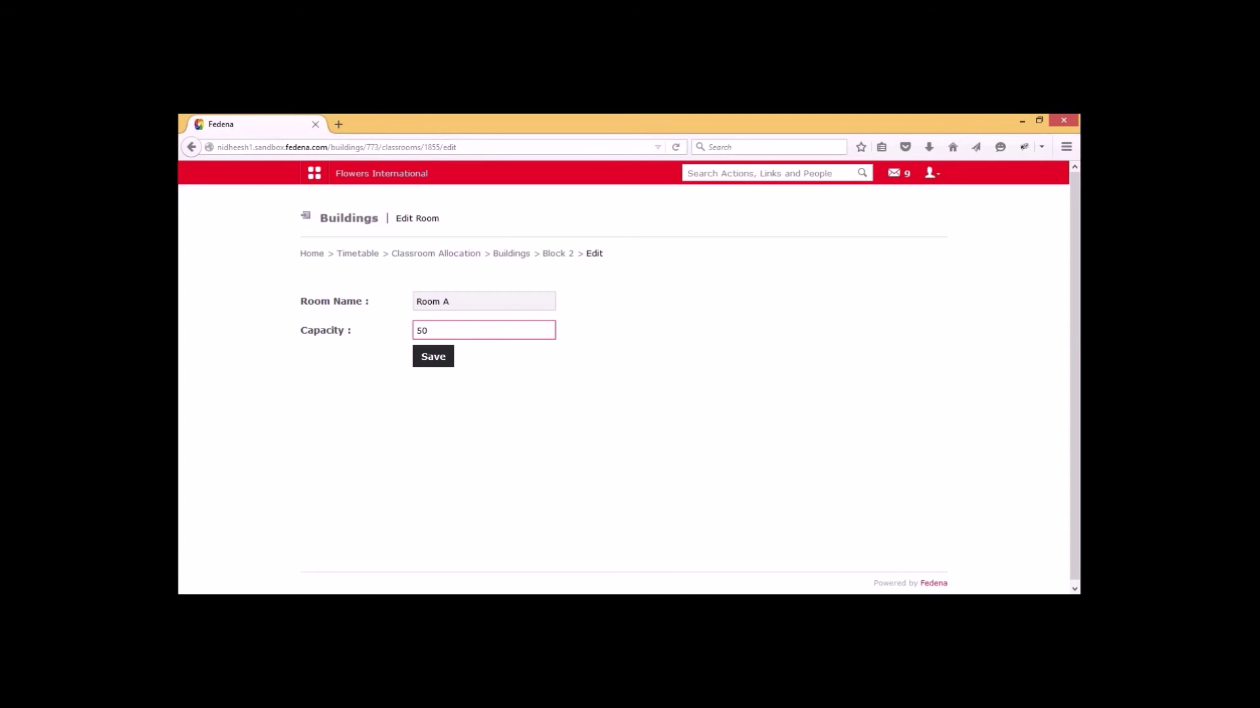
left_click(428, 358)
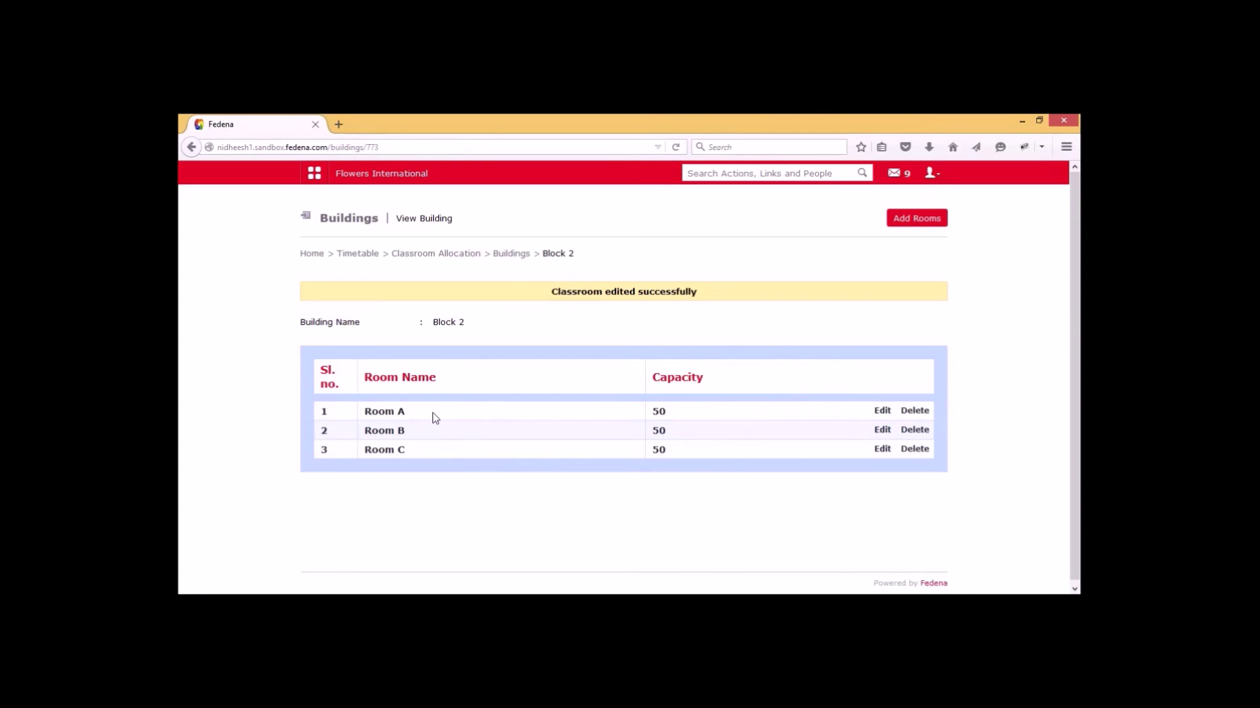
left_click(434, 253)
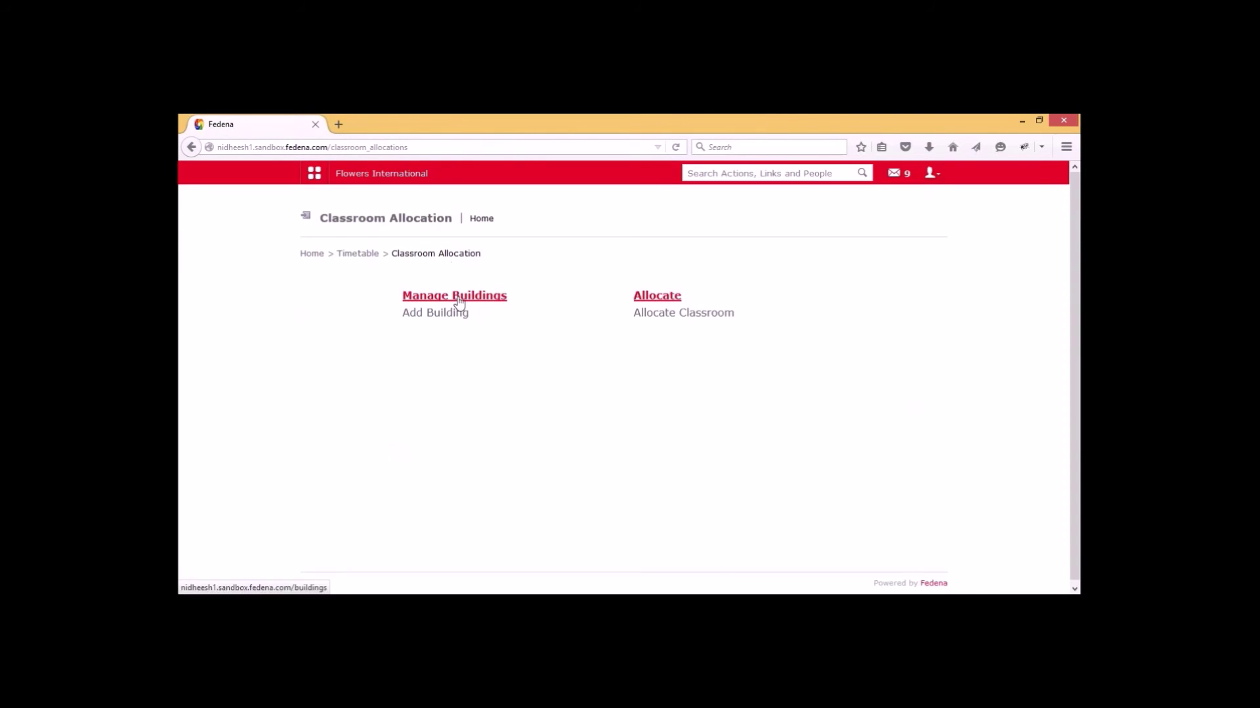
left_click(654, 297)
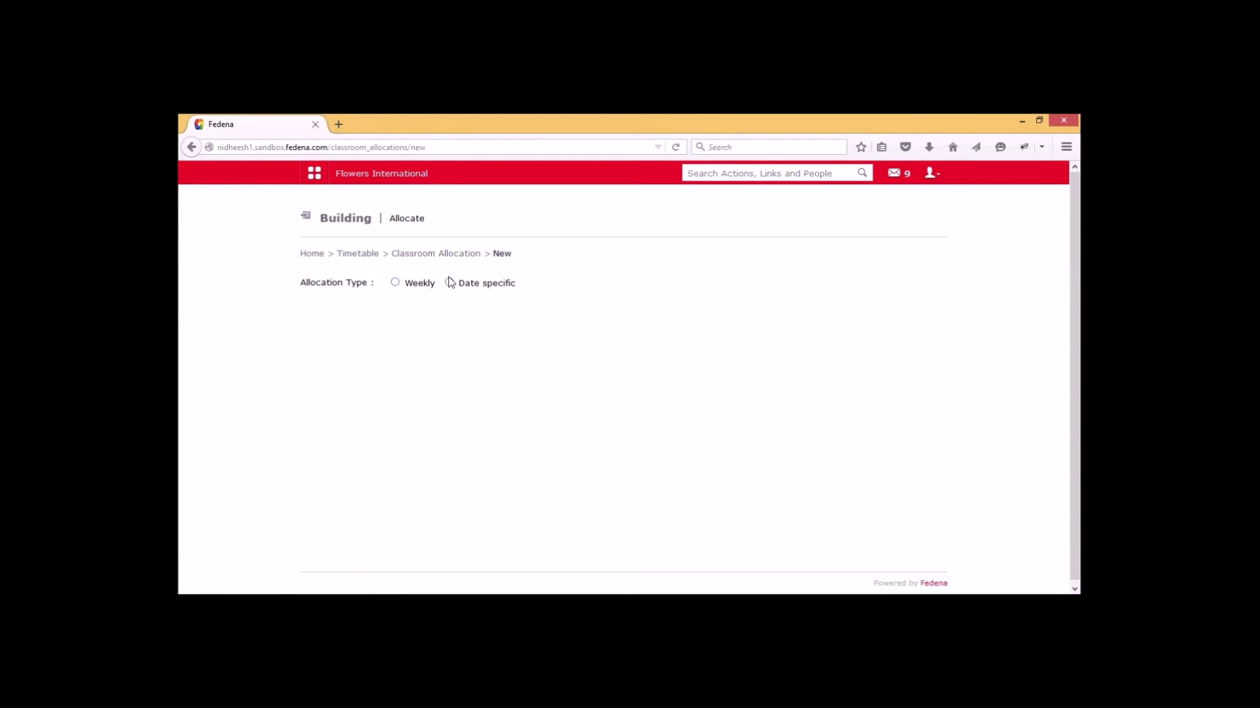
left_click(395, 282)
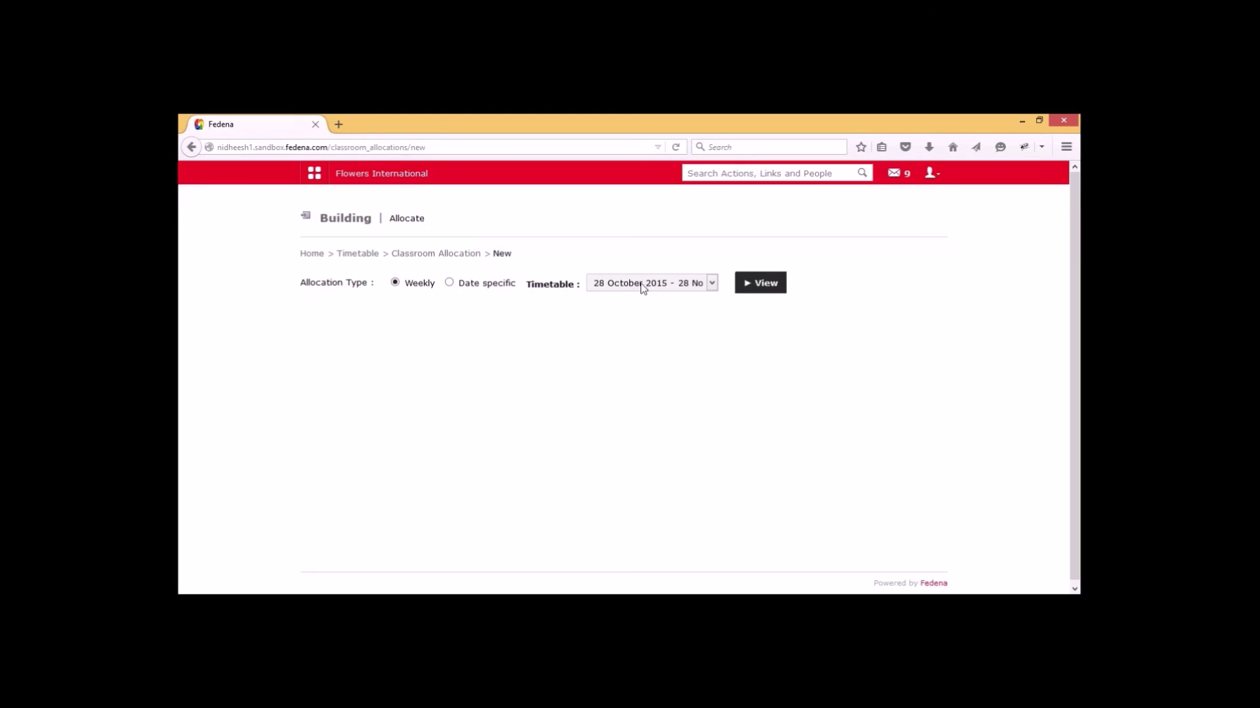
left_click(756, 286)
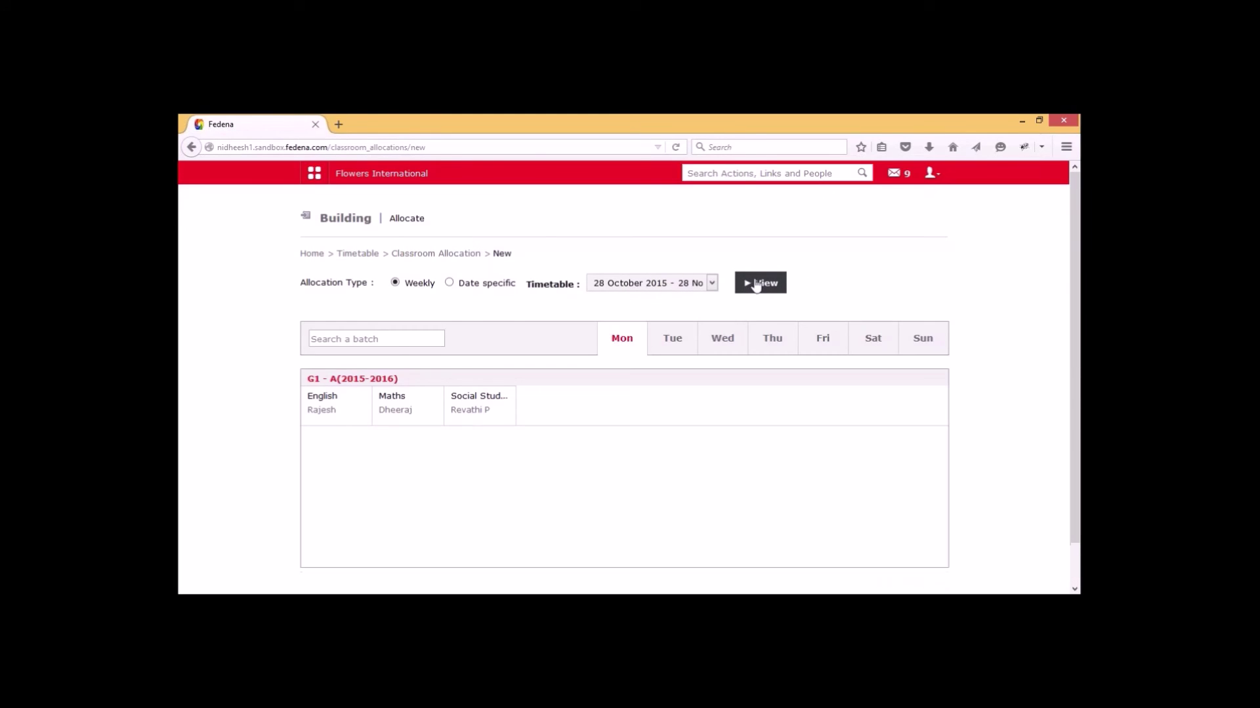
scroll(531, 343, "down", 2)
scroll(531, 343, "up", 1)
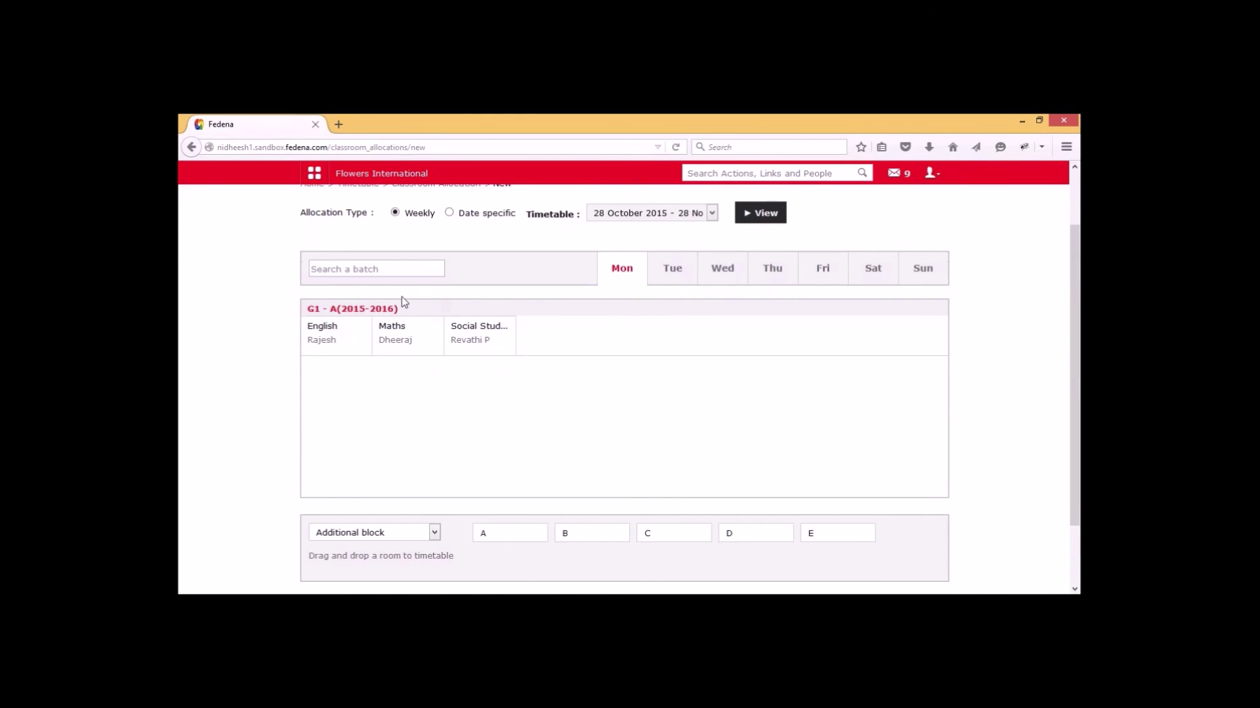
scroll(575, 338, "up", 1)
scroll(578, 337, "up", 2)
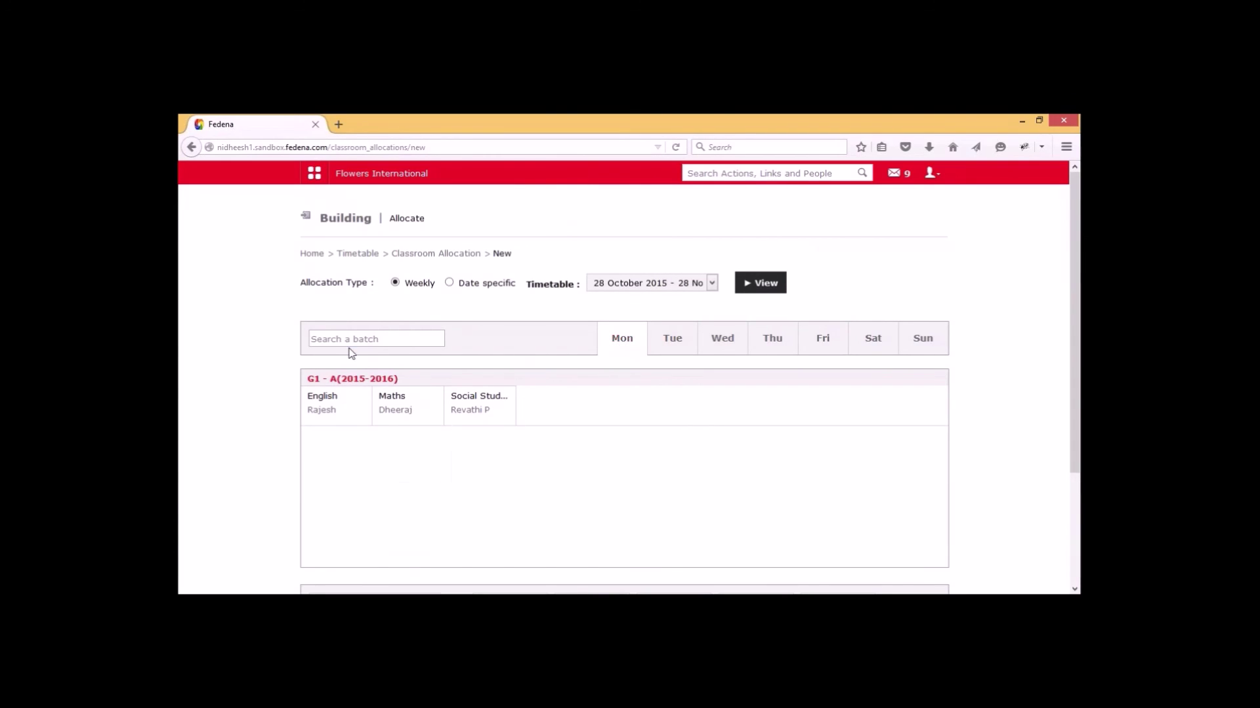
mouse_move(328, 403)
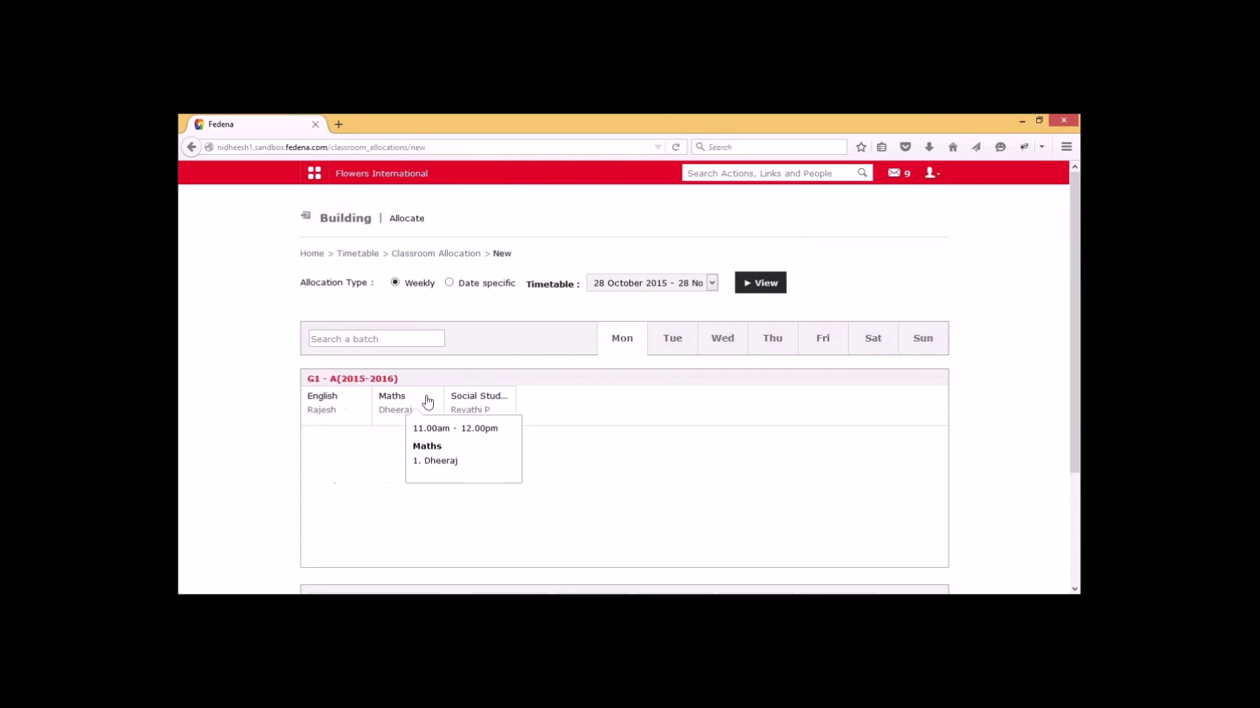
mouse_move(487, 408)
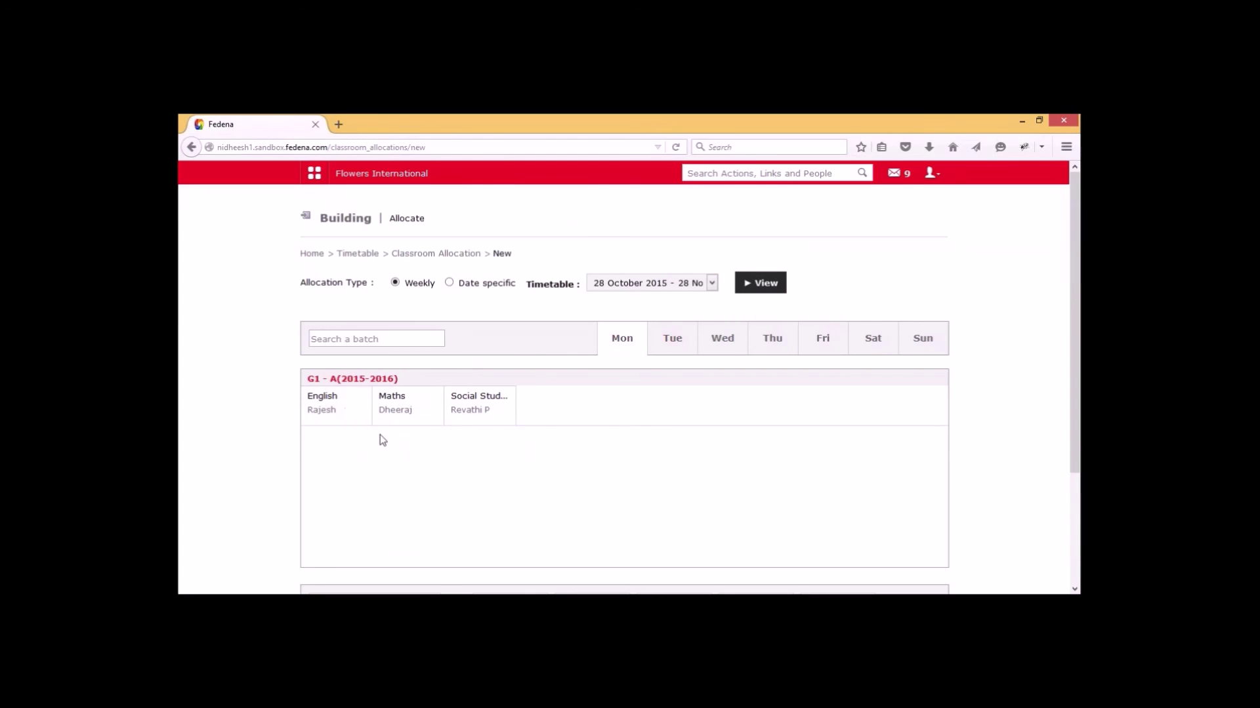
left_click(688, 343)
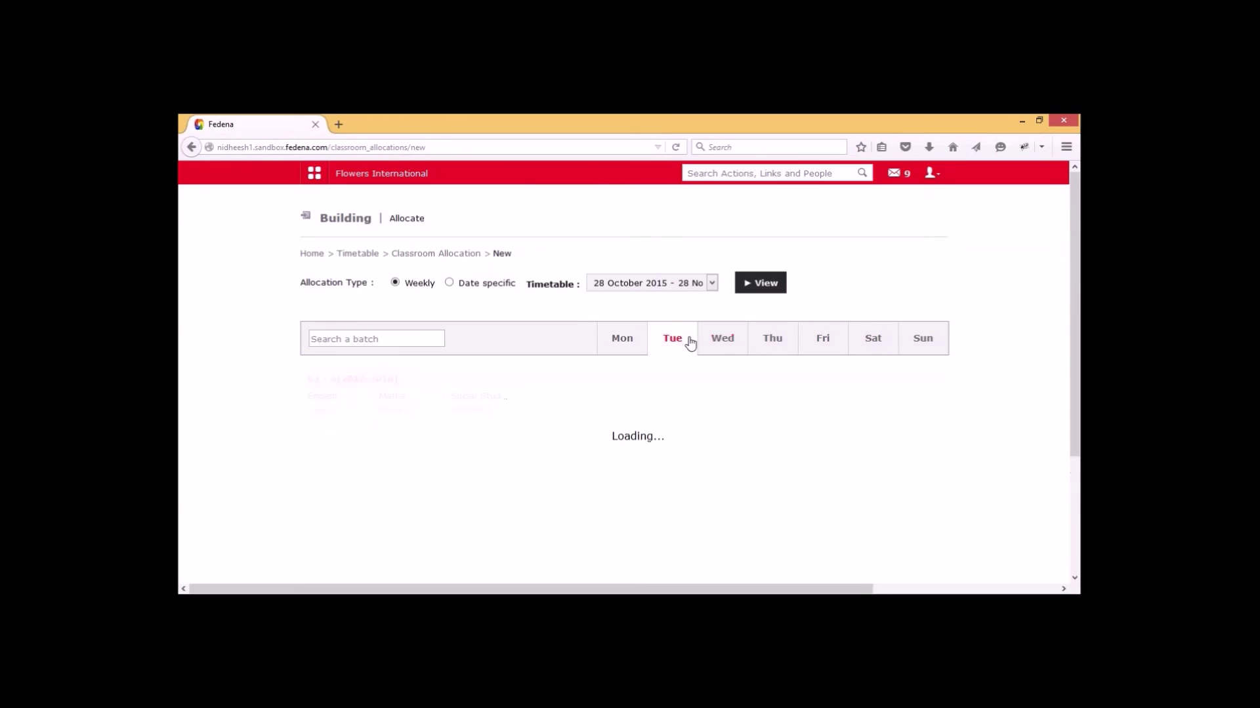
left_click(725, 339)
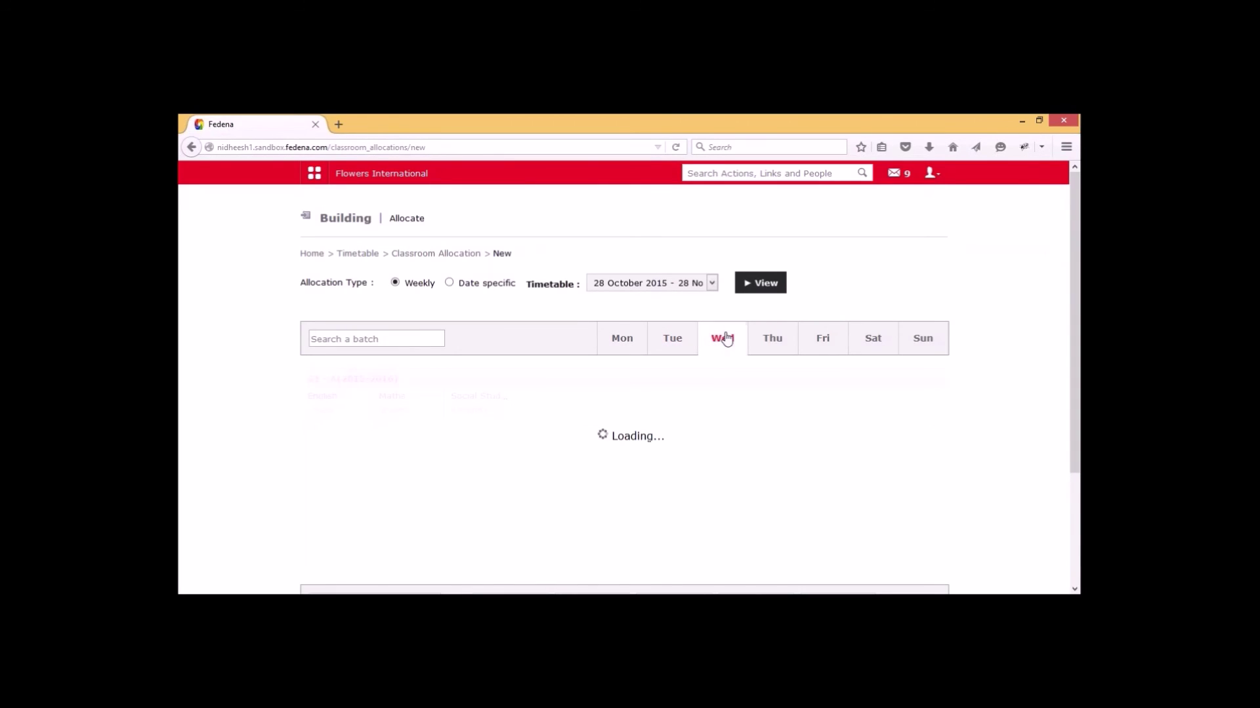
left_click(615, 343)
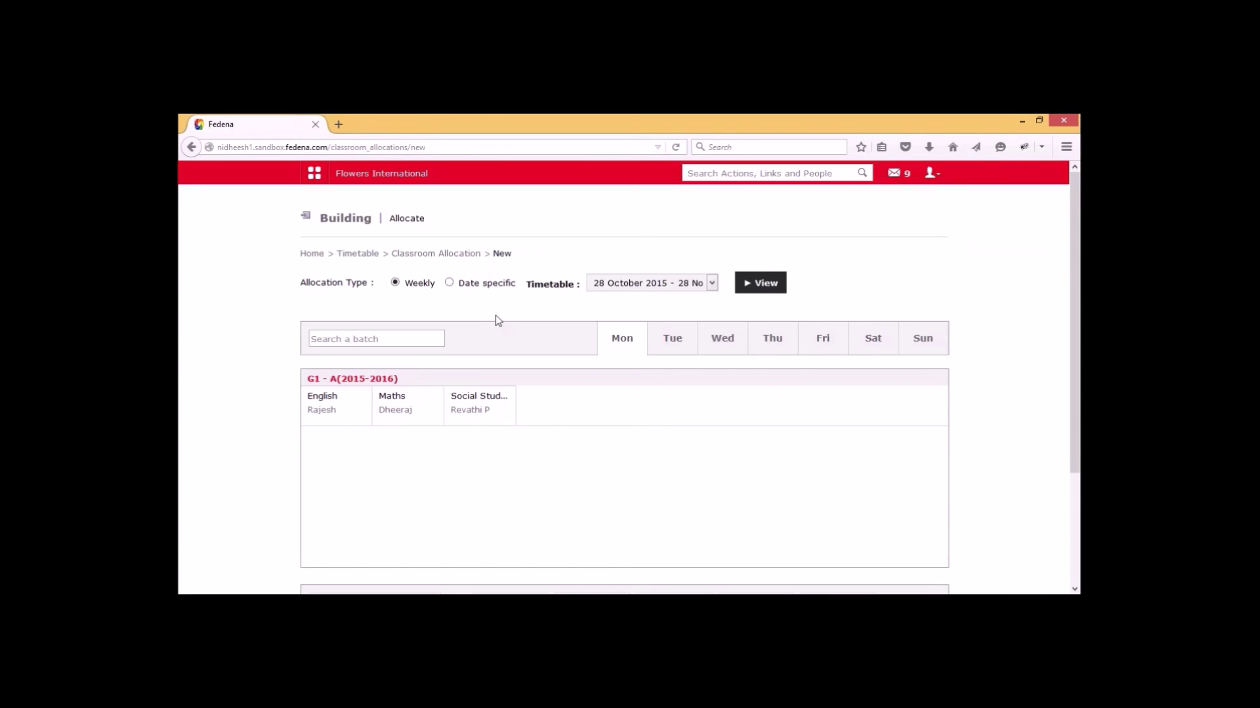
scroll(494, 321, "down", 2)
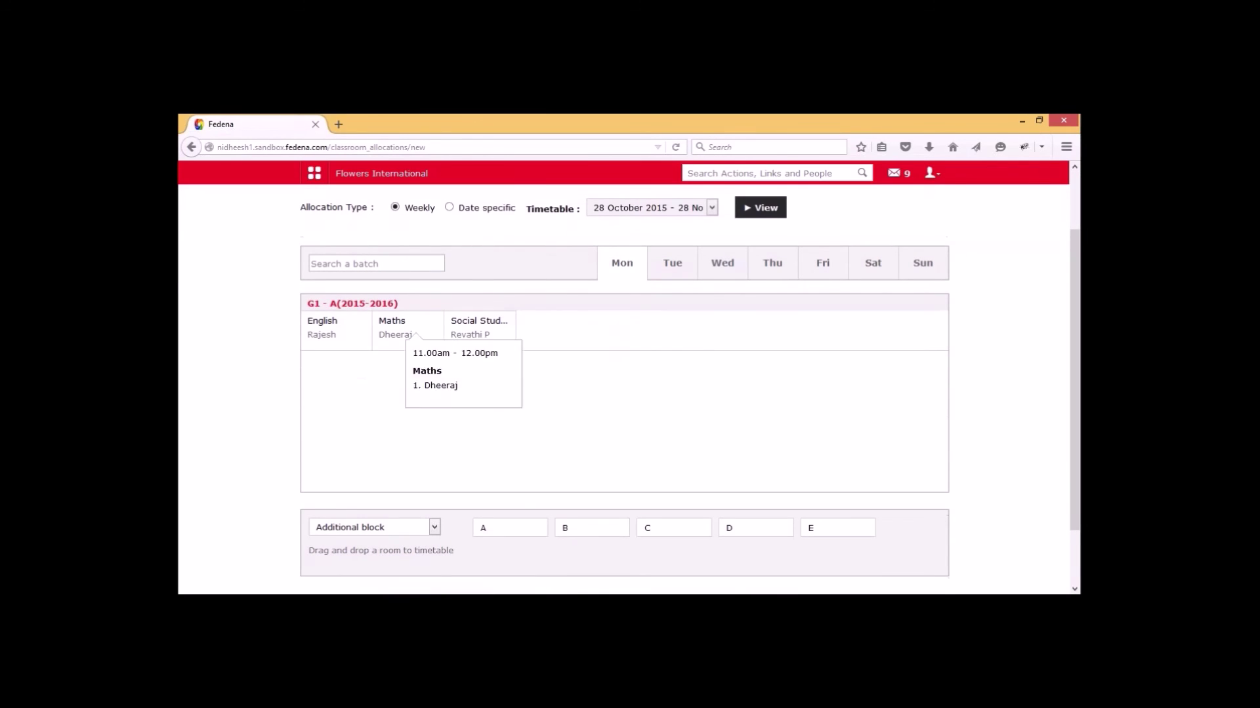
scroll(421, 296, "down", 2)
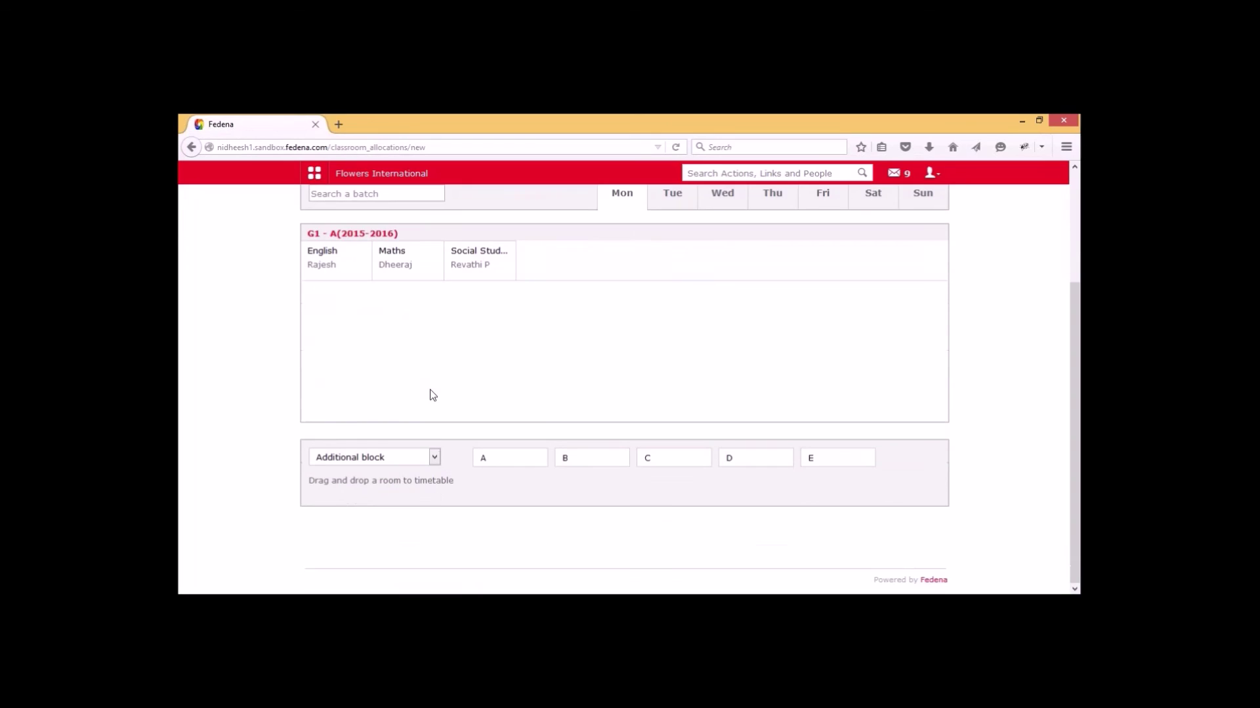
Step: Select Block 2 and drop Room A onto G1 - A's Monday 10:00–11:00 AM English period, confirming it
left_click(435, 457)
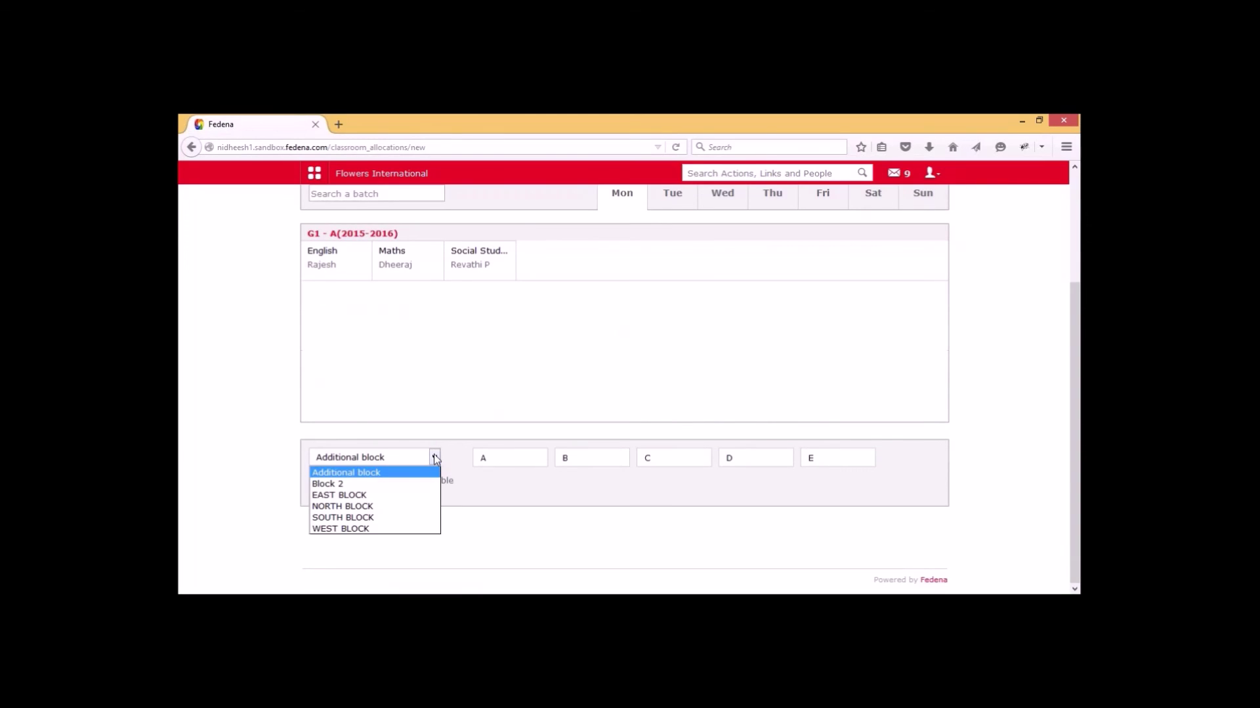
left_click(412, 484)
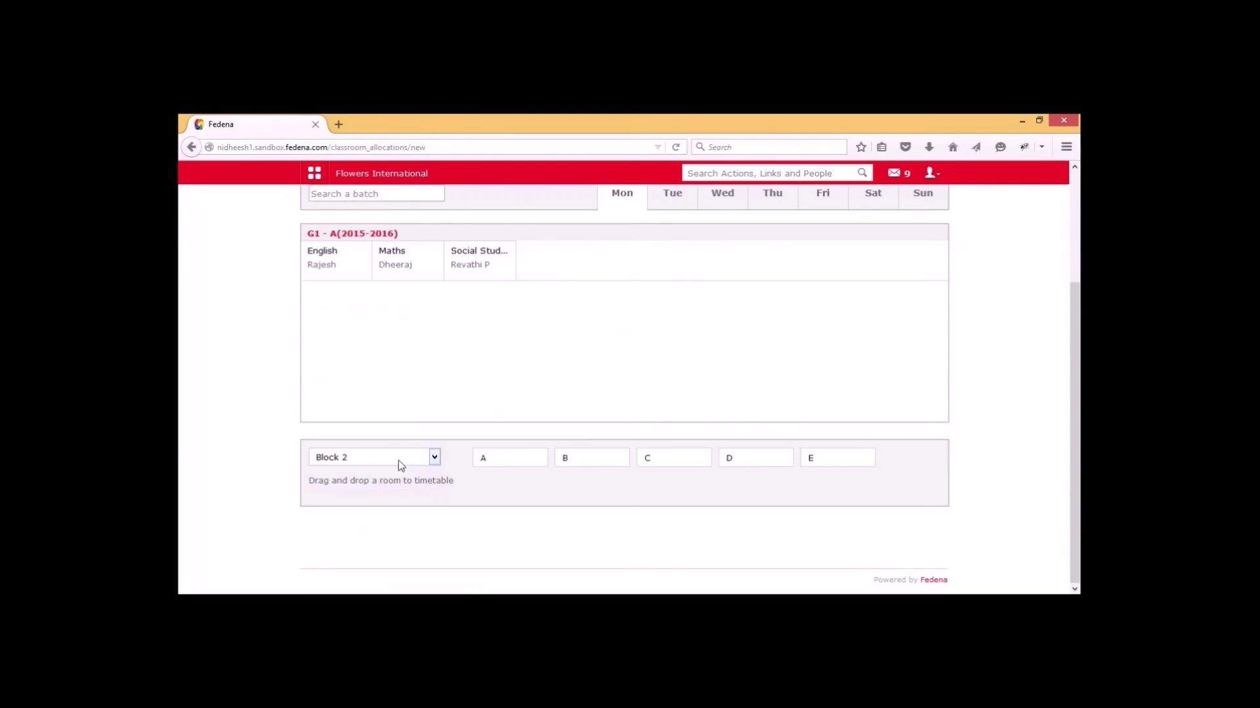
left_click_drag(489, 457, 518, 478)
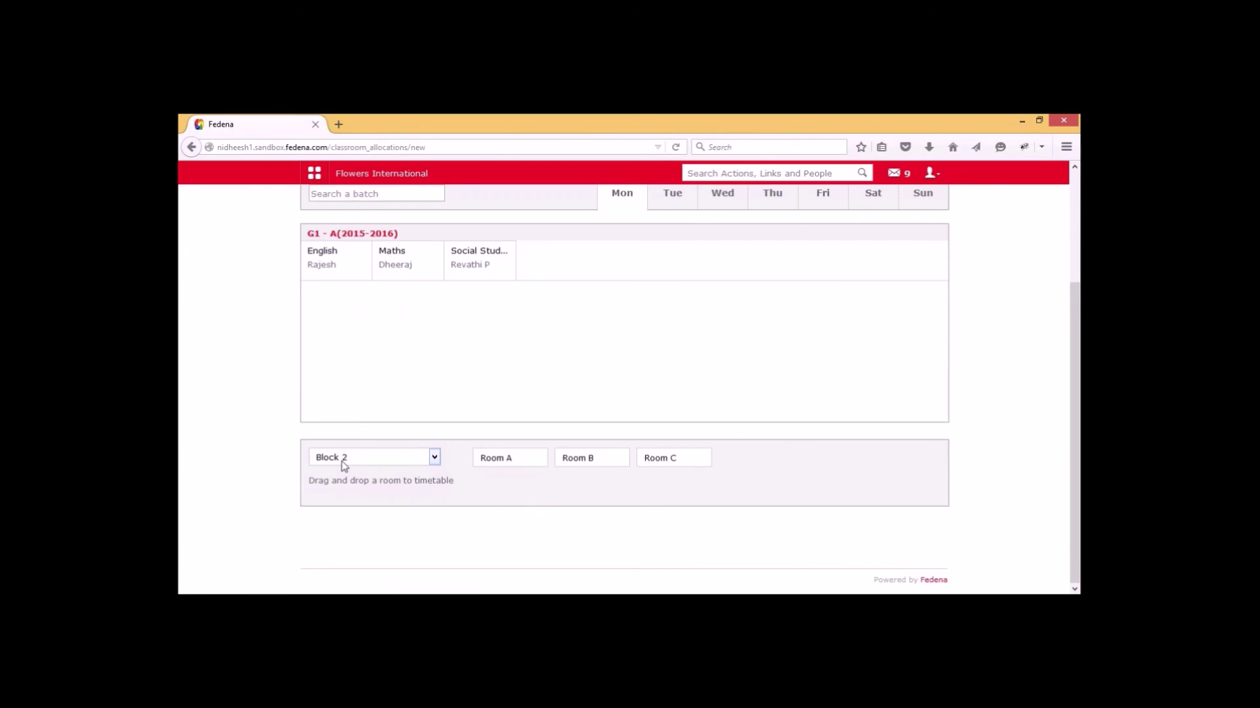
scroll(472, 379, "up", 3)
scroll(481, 302, "up", 2)
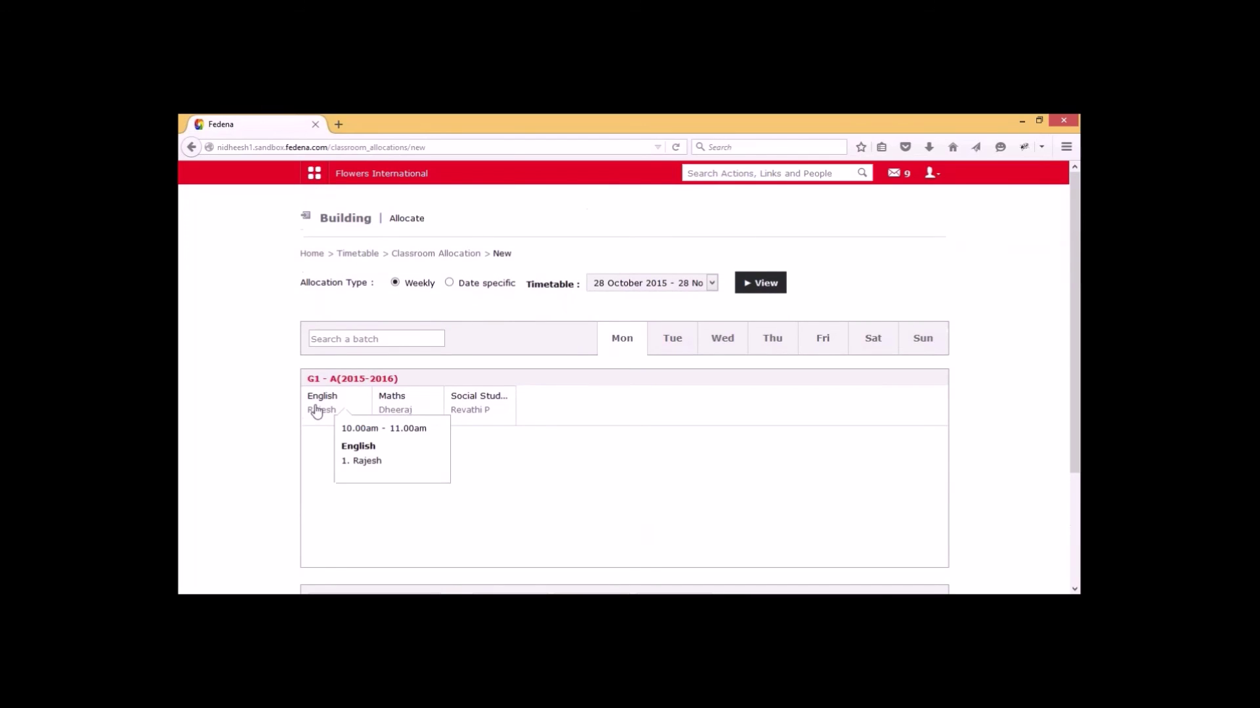
scroll(524, 380, "down", 3)
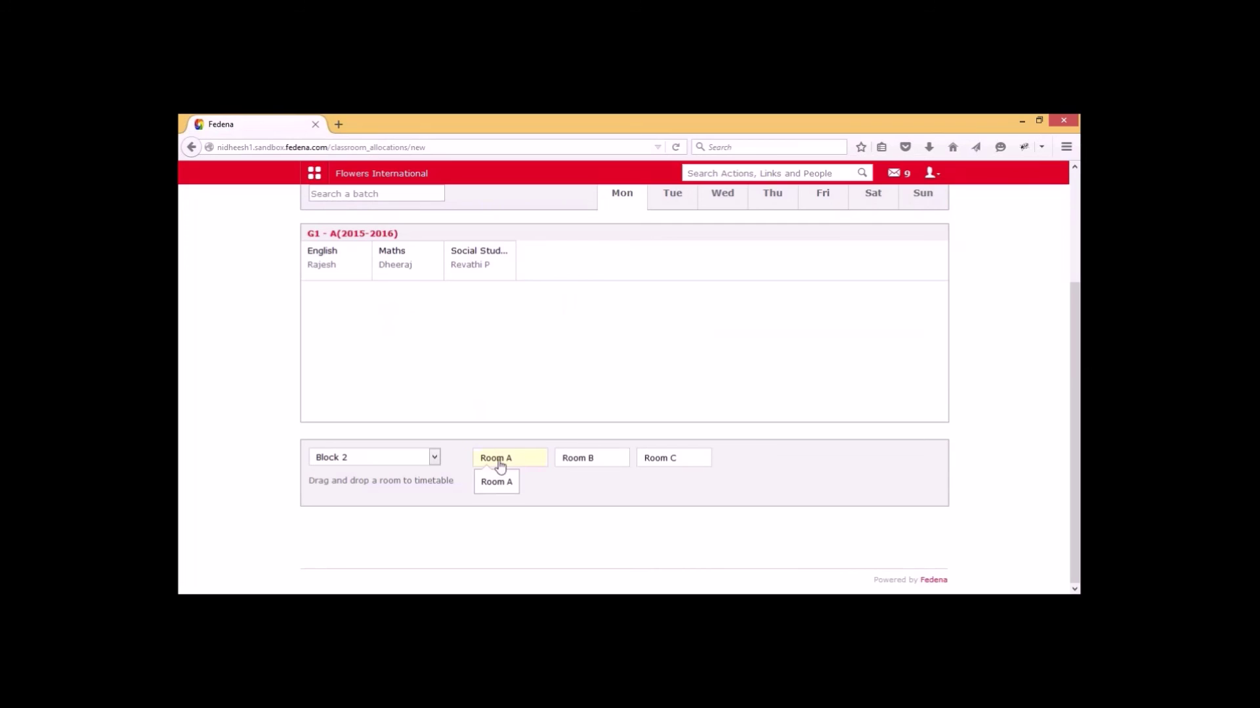
left_click_drag(501, 463, 331, 266)
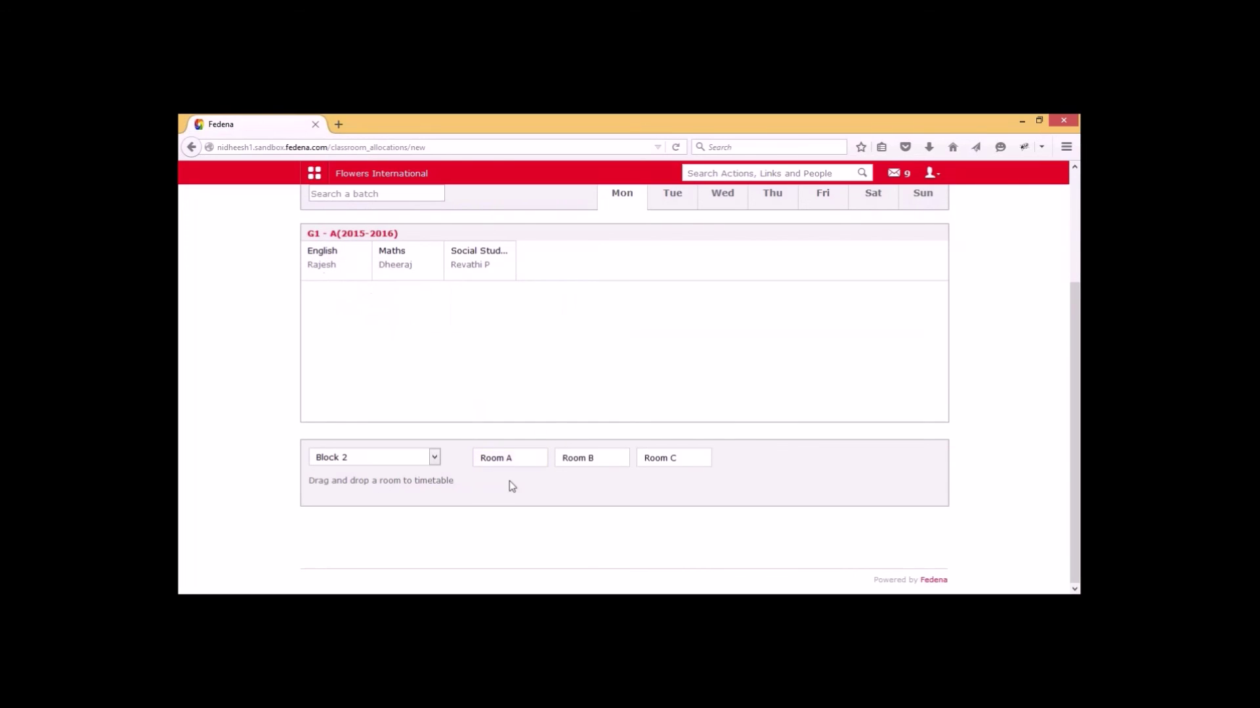
left_click_drag(496, 458, 352, 269)
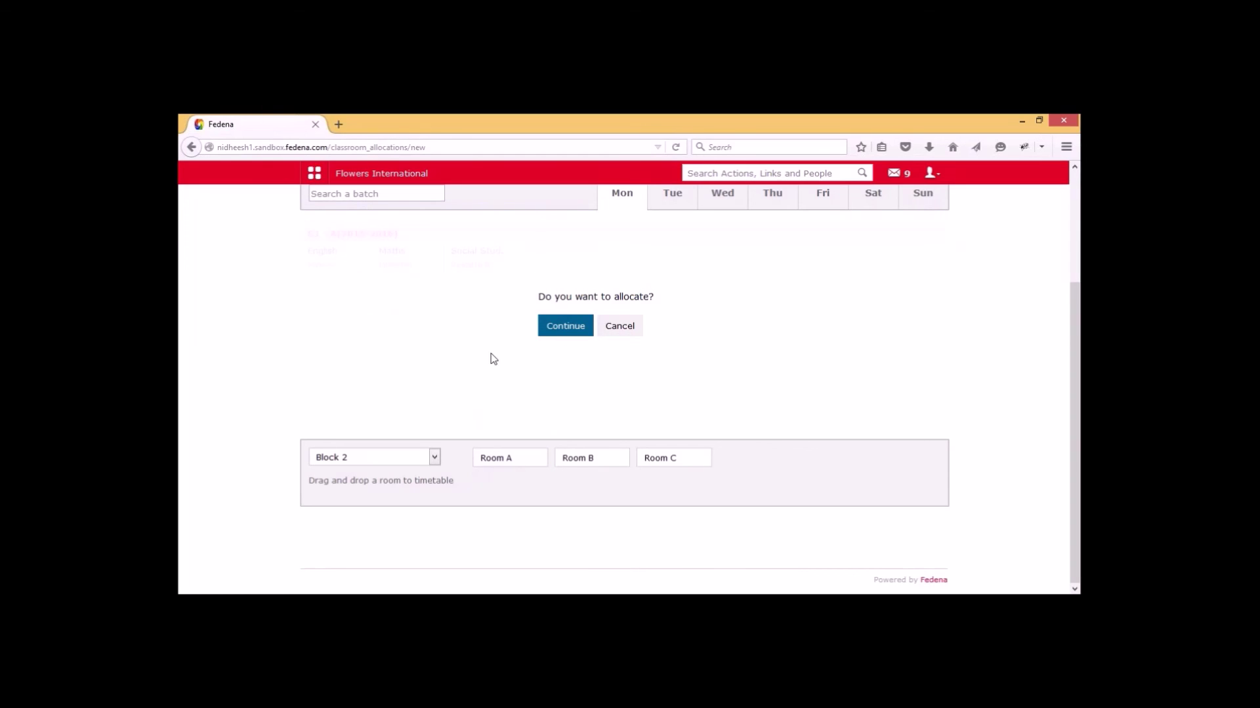
left_click(564, 333)
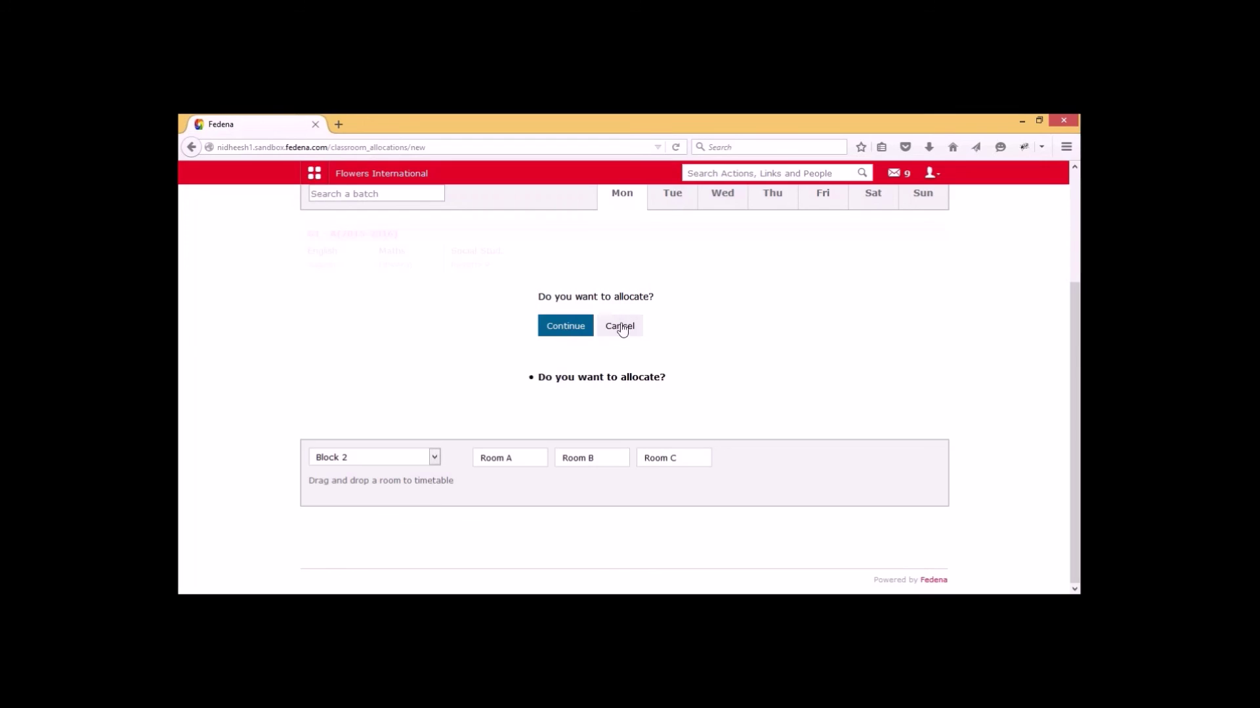
left_click(568, 330)
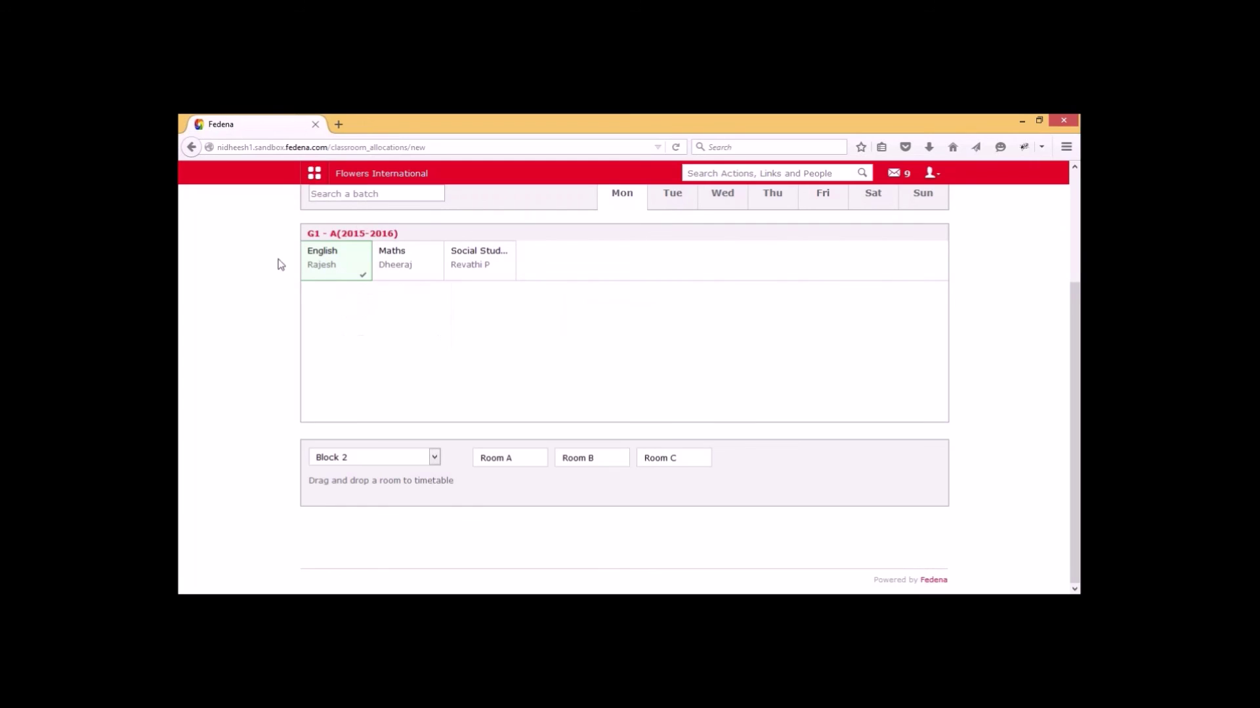
mouse_move(334, 275)
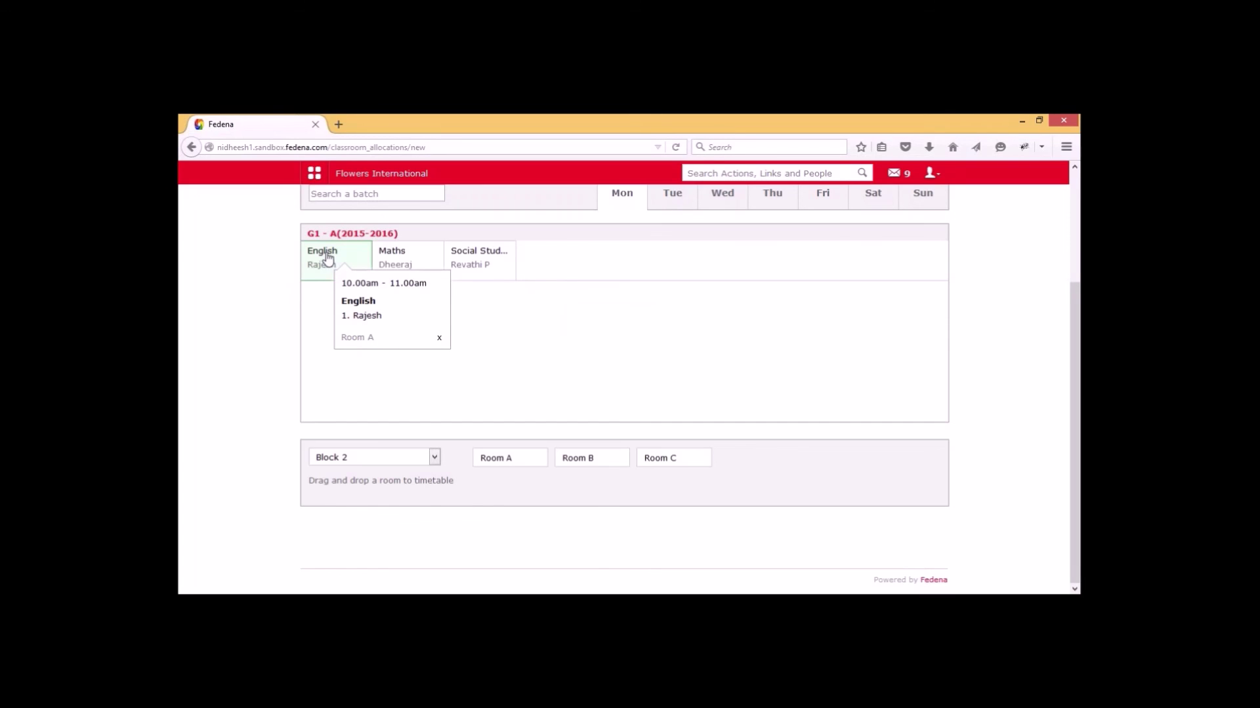
Step: Allocate Room B to G1 - A's Monday Maths period and confirm
left_click_drag(576, 458, 412, 261)
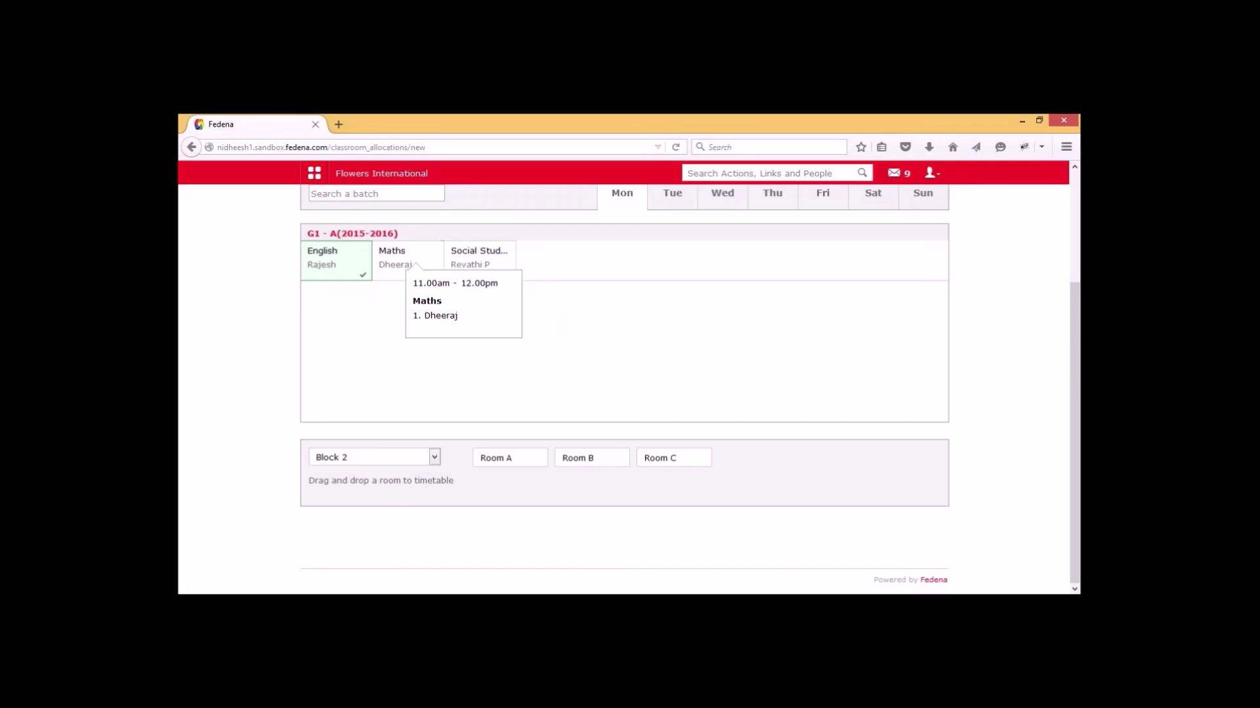
left_click(409, 256)
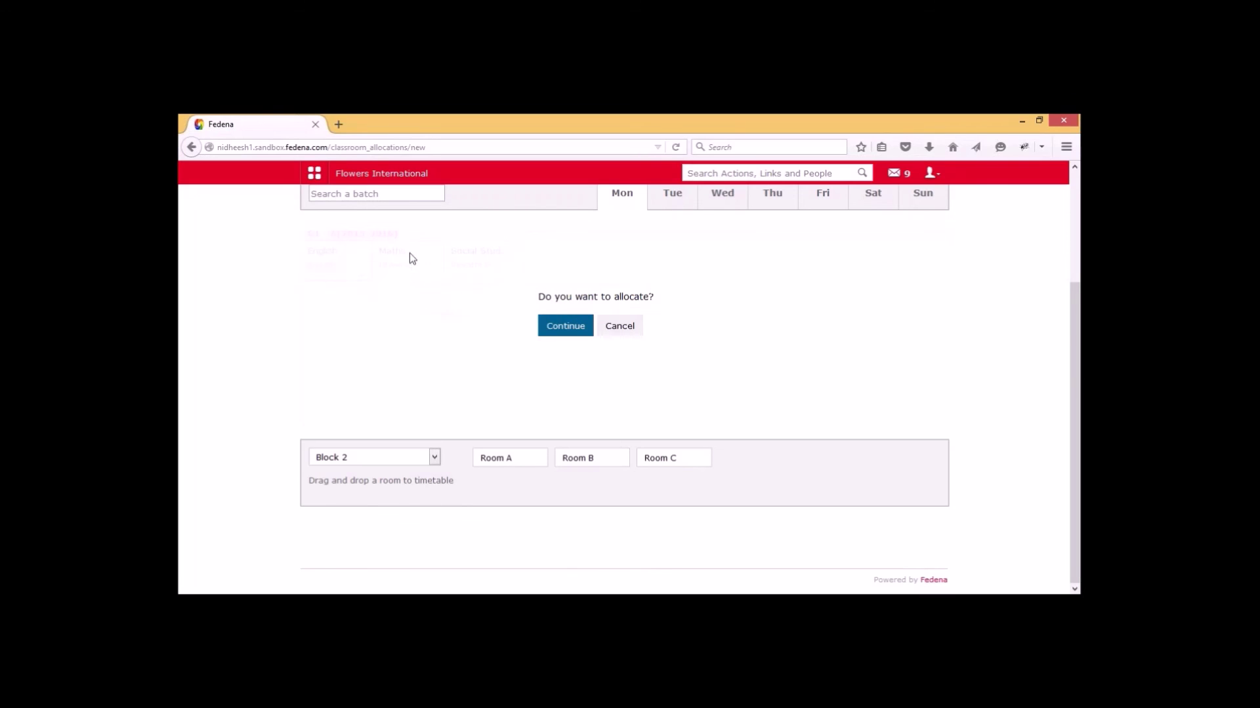
left_click(556, 330)
mouse_move(407, 273)
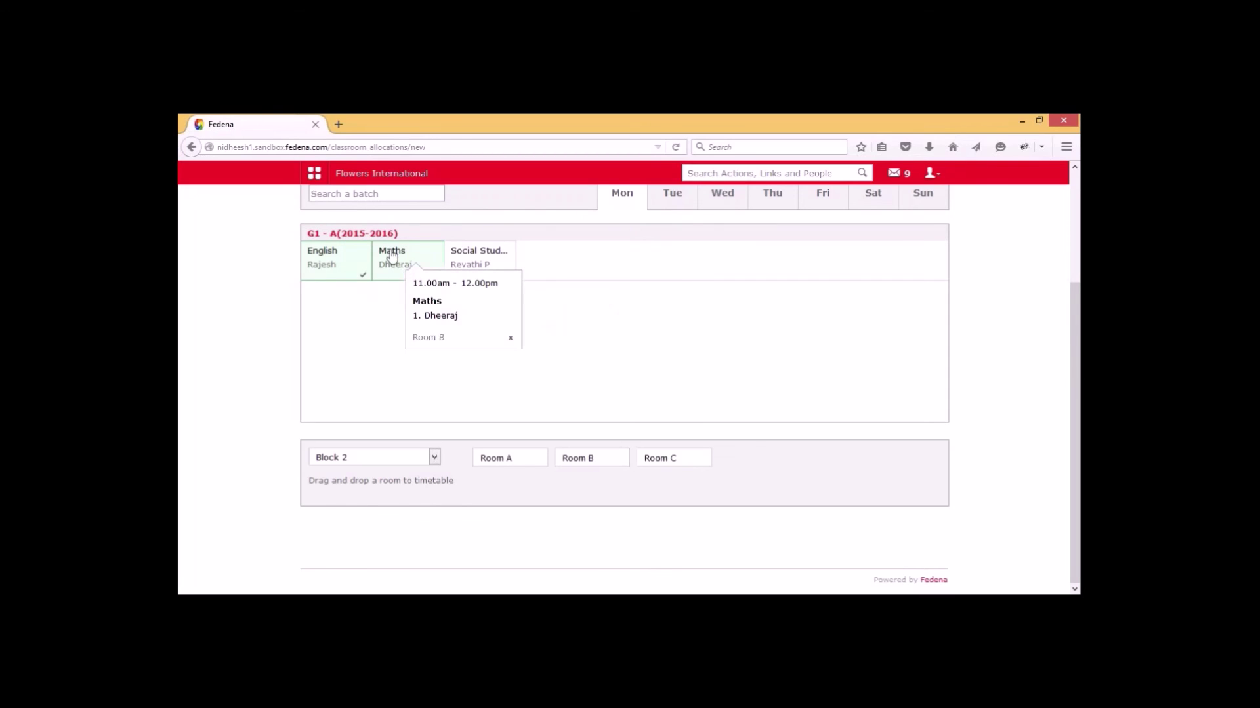
Step: Allocate Room C to Monday Social Studies, confirm, and return to the Timetable page
scroll(392, 255, "up", 3)
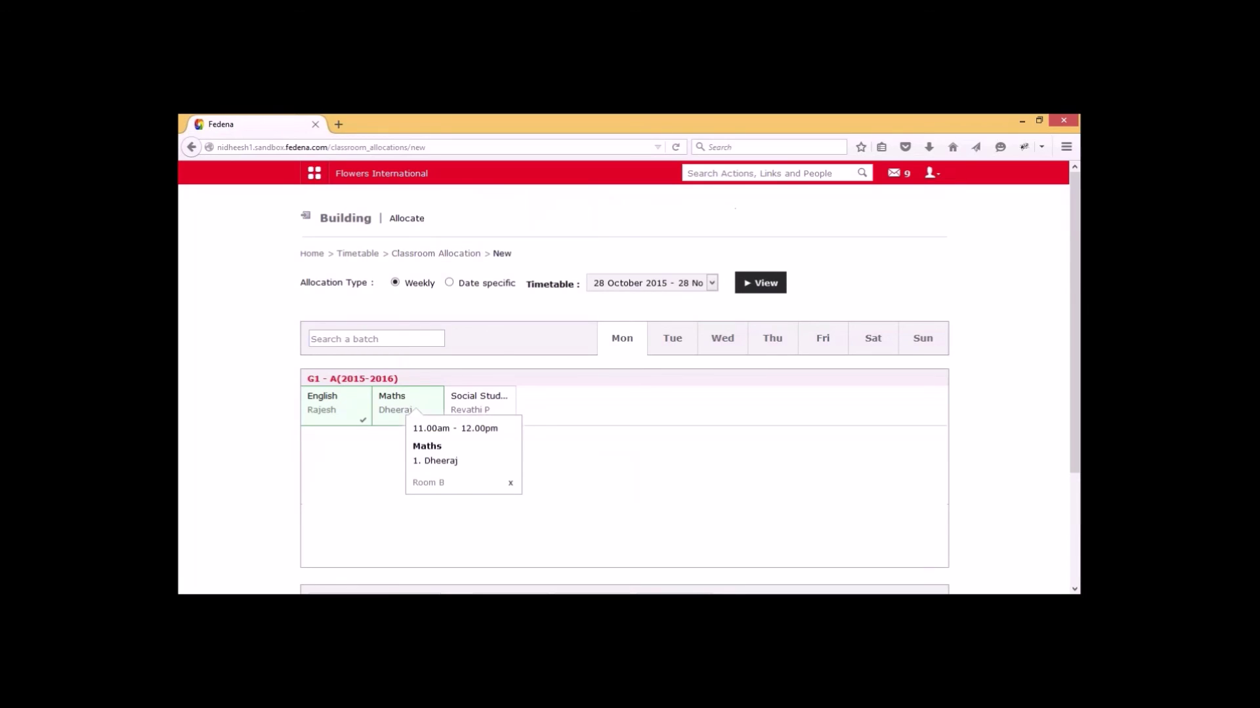
scroll(525, 420, "down", 3)
left_click_drag(646, 458, 479, 272)
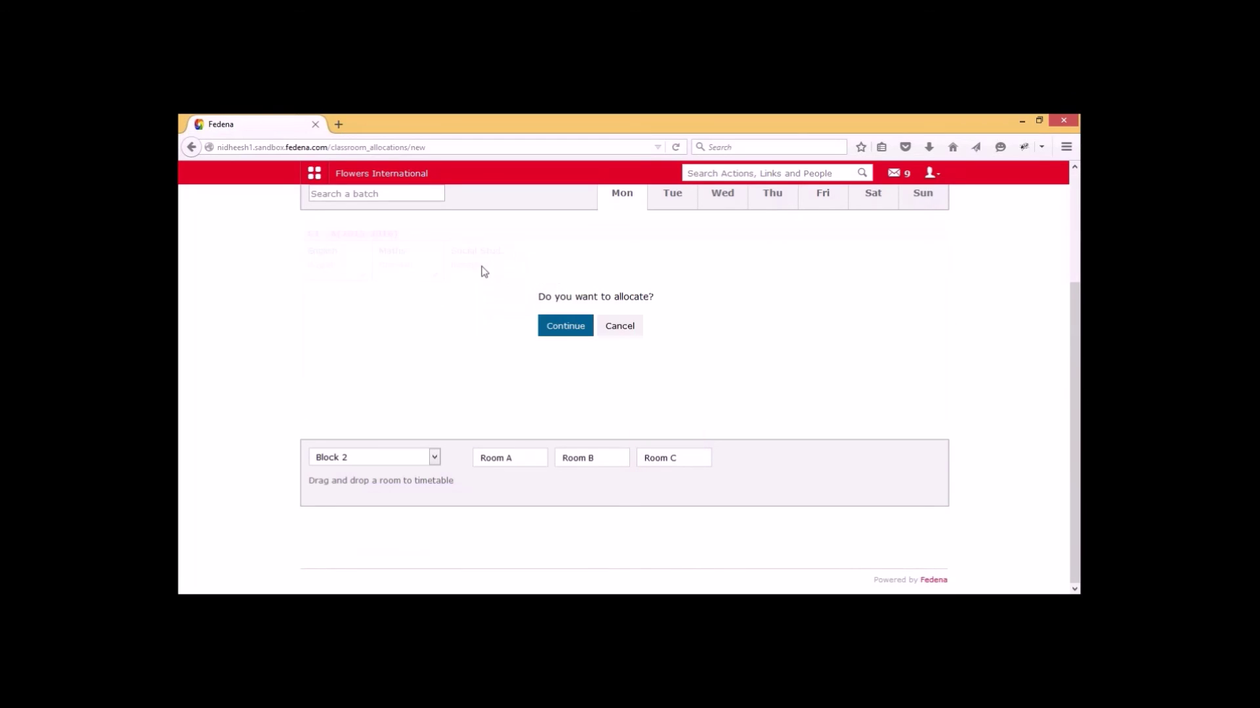
left_click(562, 326)
scroll(533, 321, "up", 3)
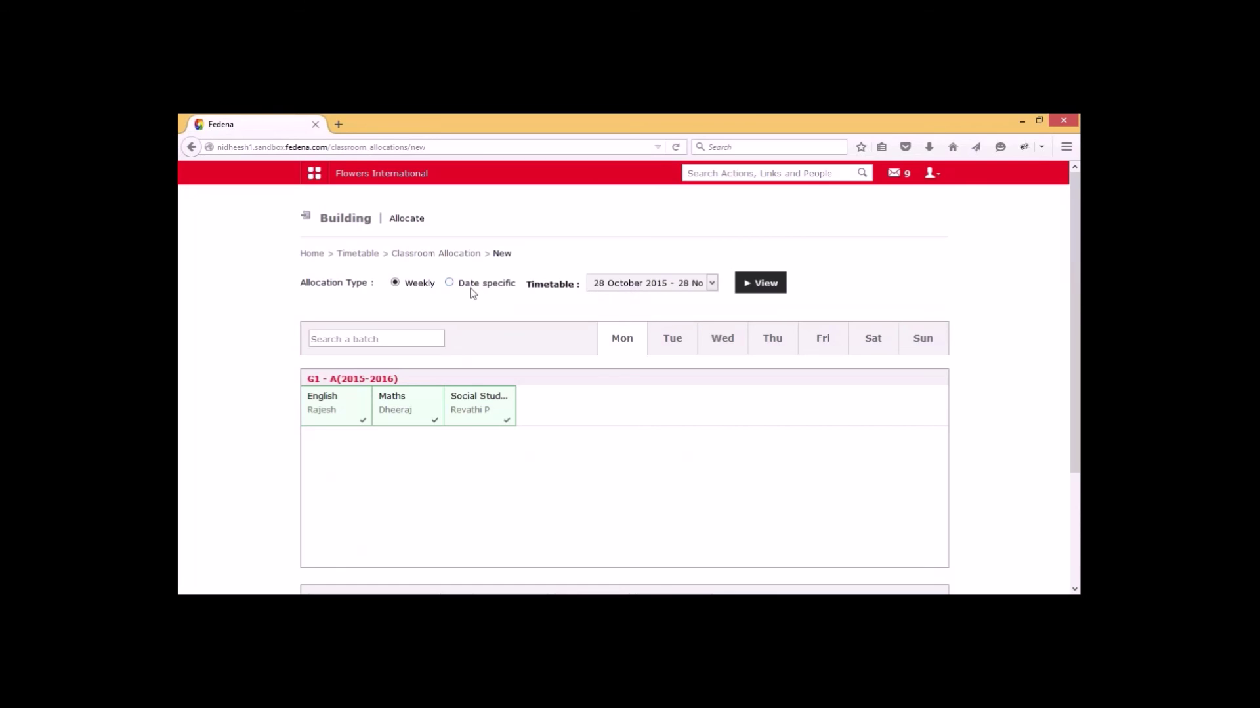
left_click(365, 254)
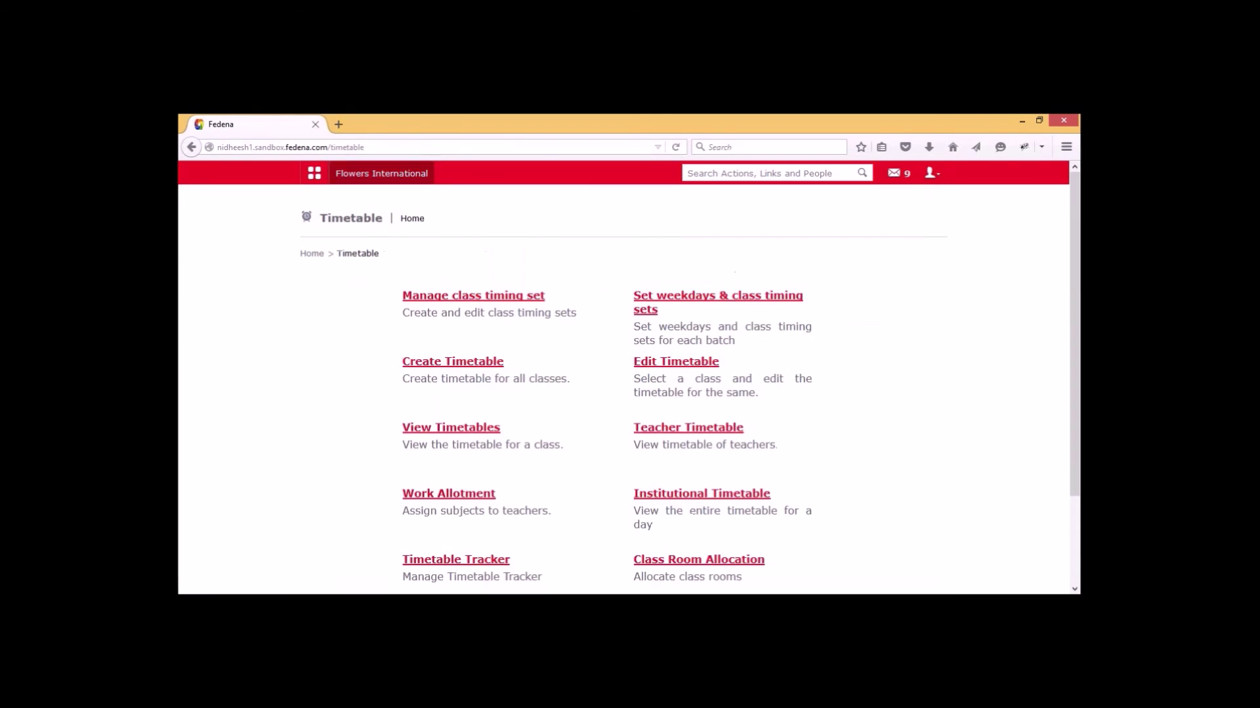